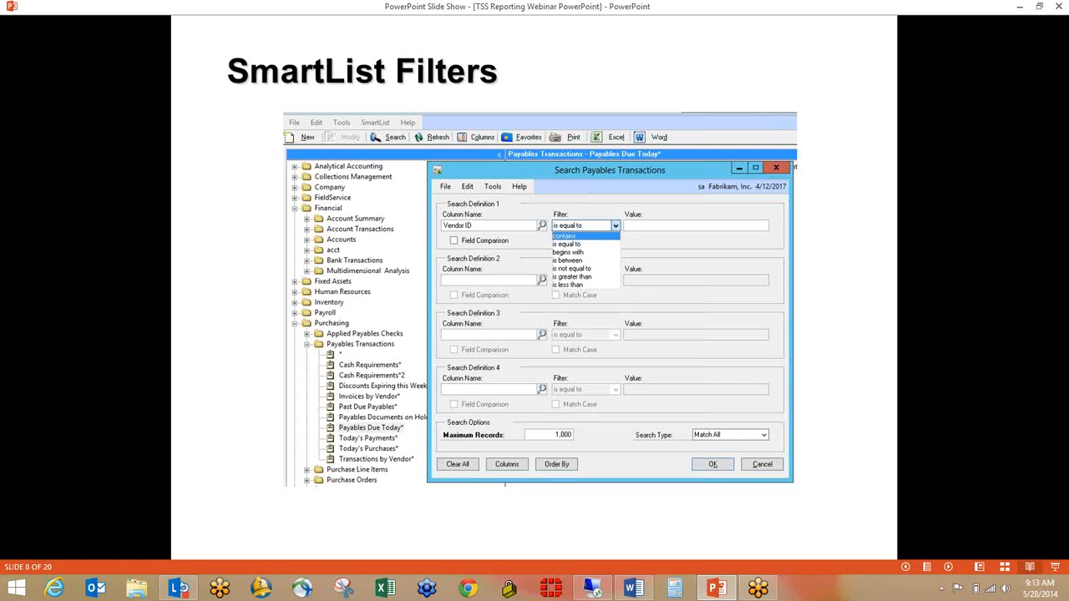
# Advance the slide show to the SmartList Demo slide and switch to the Dynamics GP remote session.
pyautogui.click(572, 353)
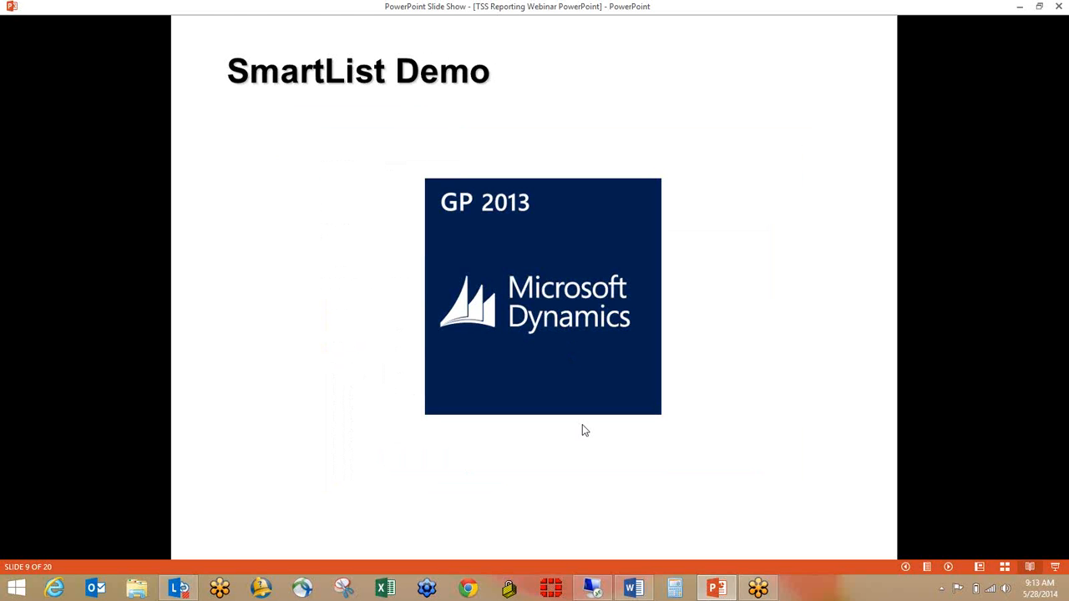
pyautogui.click(594, 590)
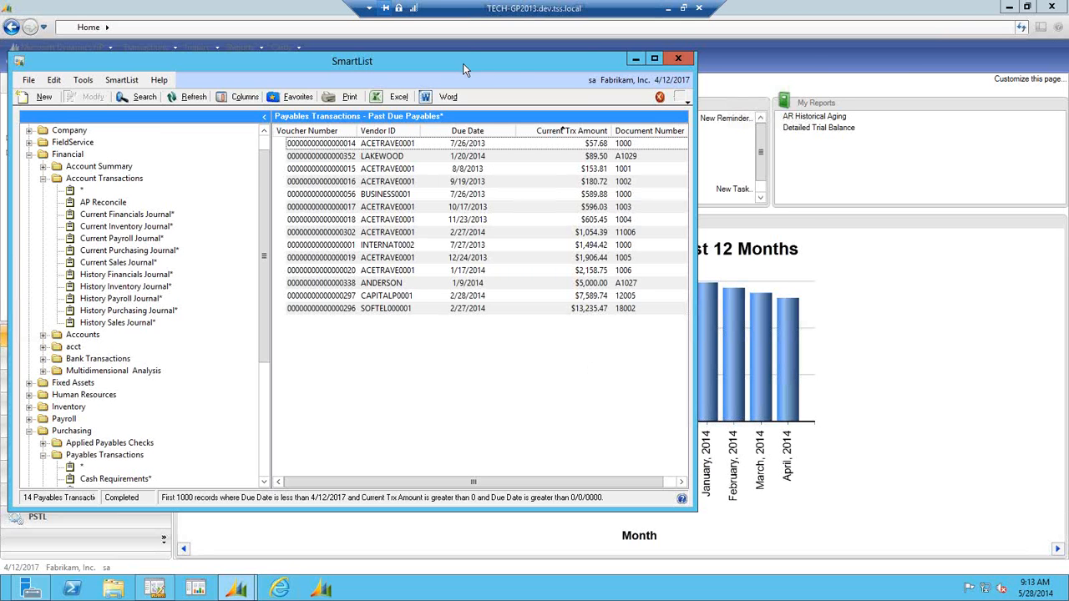
pyautogui.moveTo(486, 60); pyautogui.dragTo(693, 61)
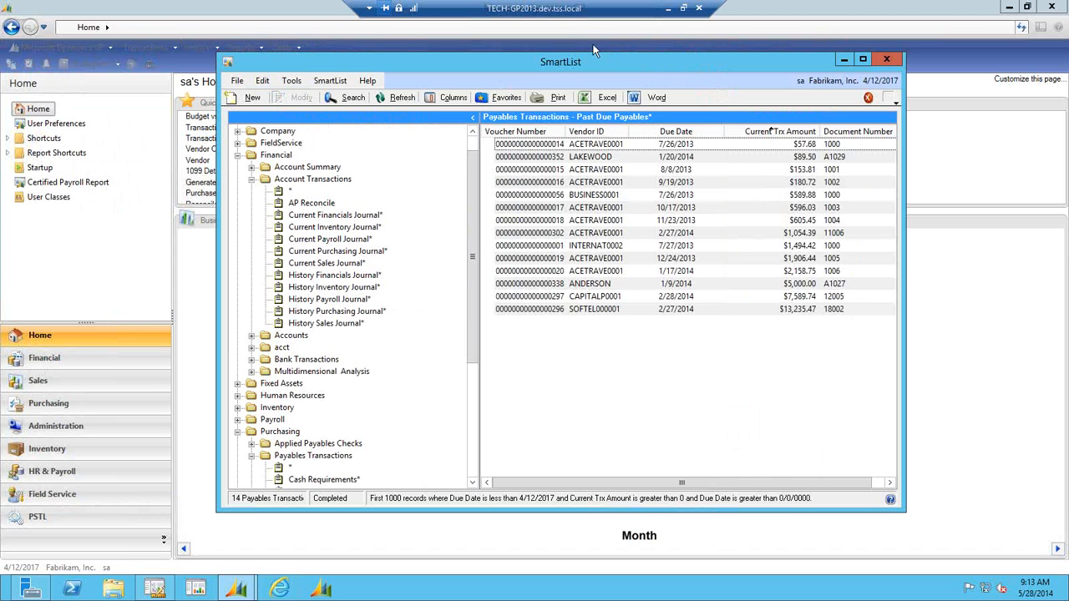
# Open SmartList from the Dynamics GP home page and reposition its window.
pyautogui.click(207, 65)
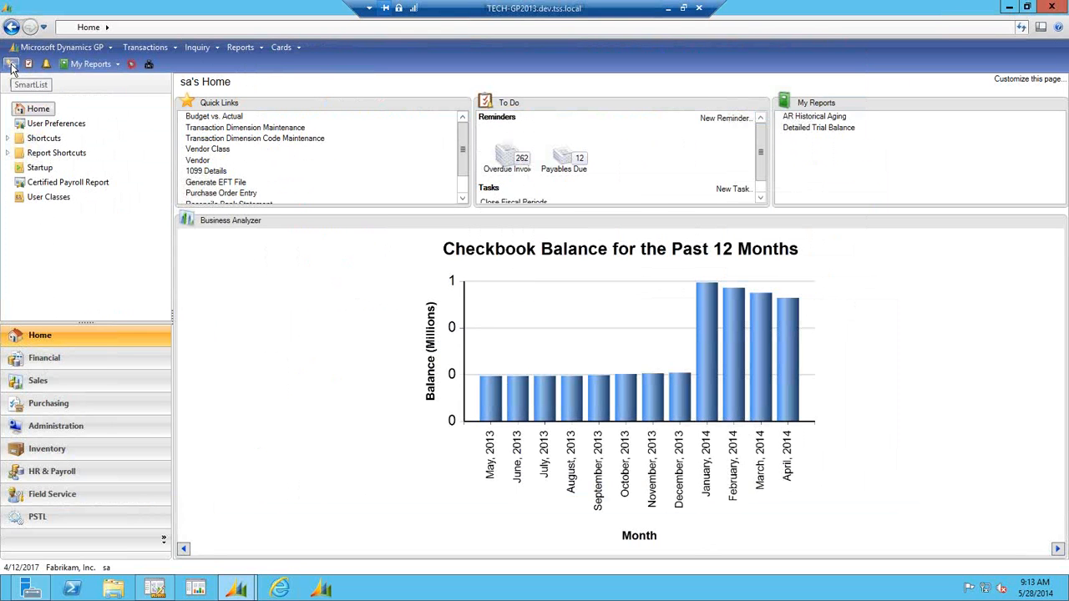
pyautogui.click(52, 48)
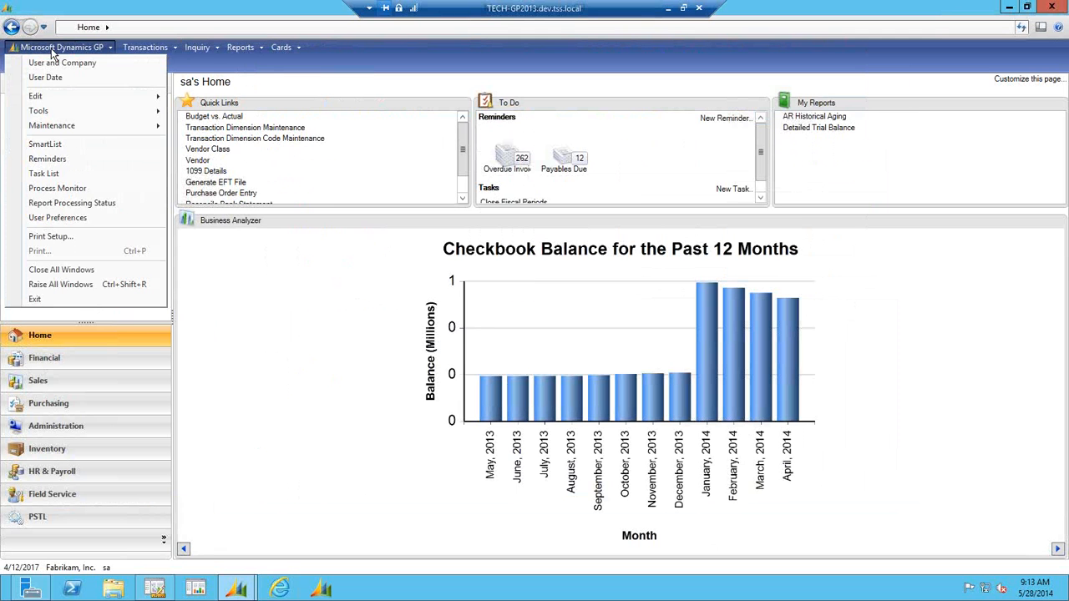
pyautogui.click(61, 148)
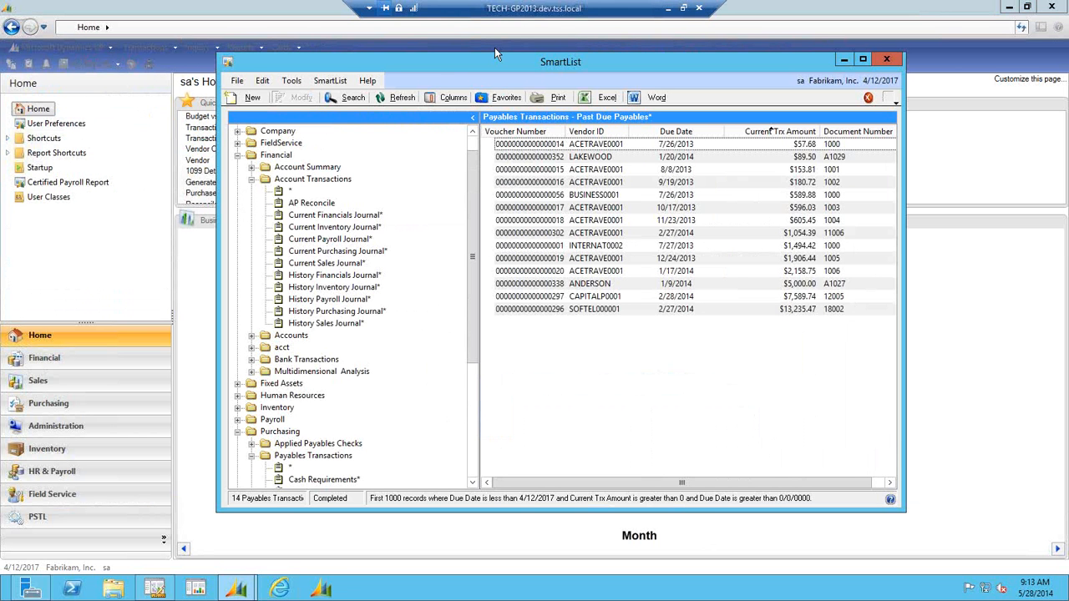
pyautogui.moveTo(485, 61); pyautogui.dragTo(445, 56)
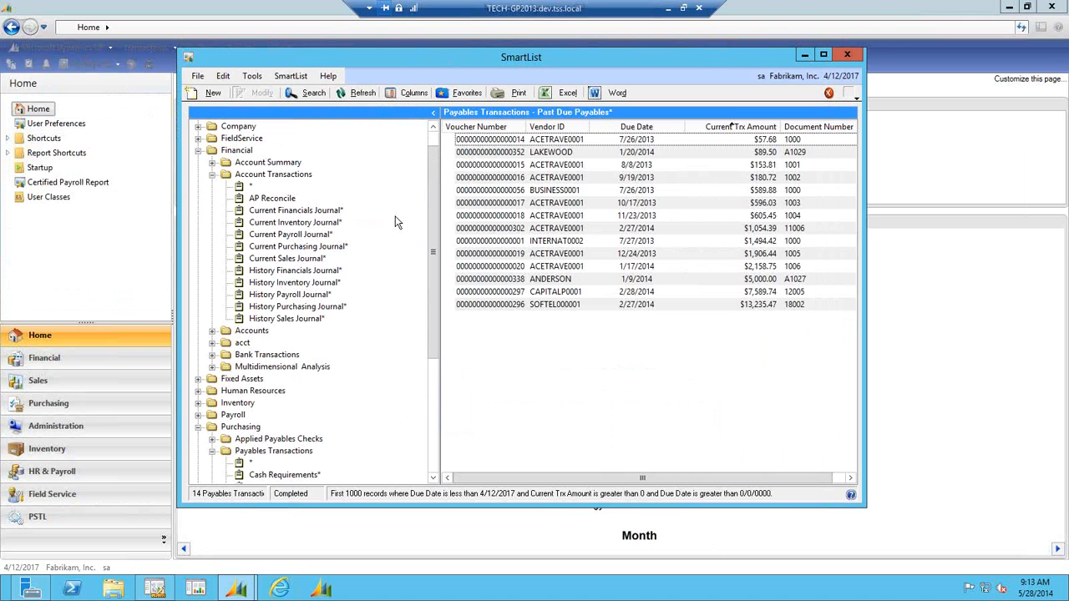
# Open the AP Reconcile favorite under Financial account transactions and show the SmartList folder tree again.
pyautogui.click(199, 152)
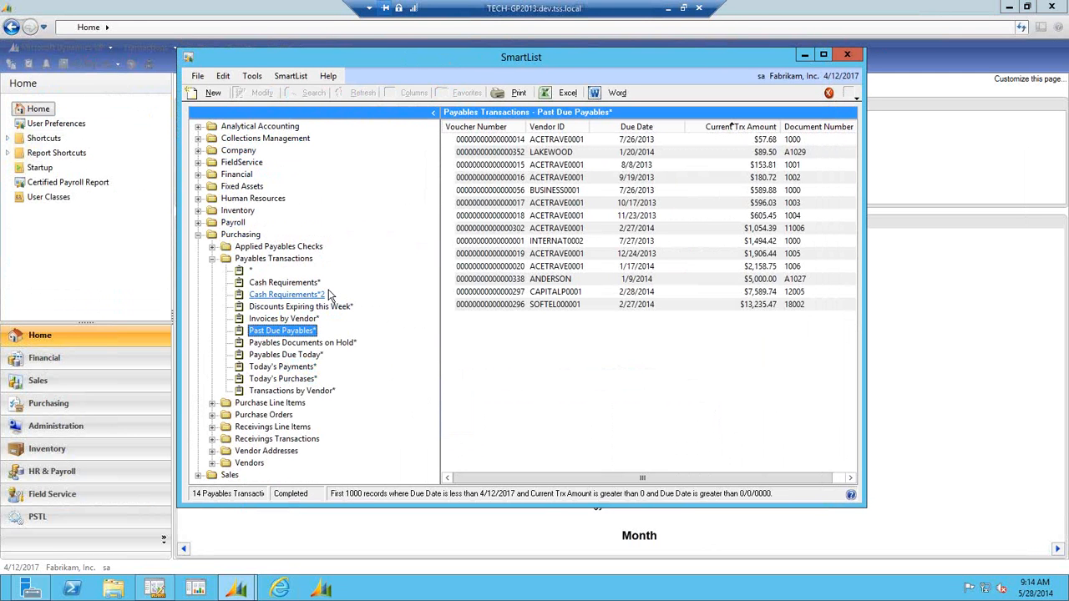
pyautogui.click(197, 175)
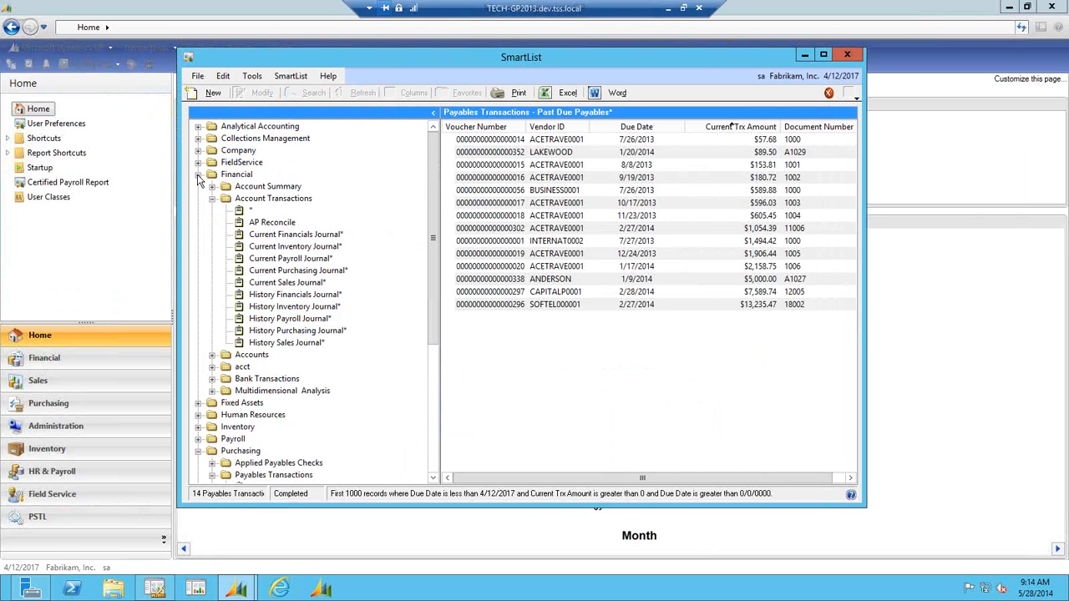
pyautogui.click(272, 230)
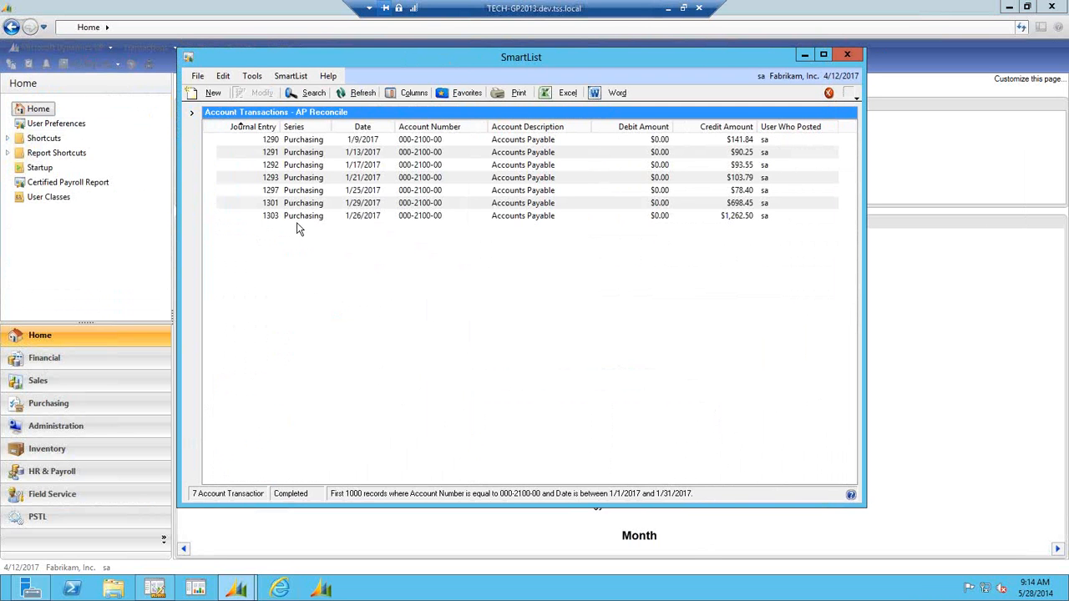
pyautogui.click(193, 115)
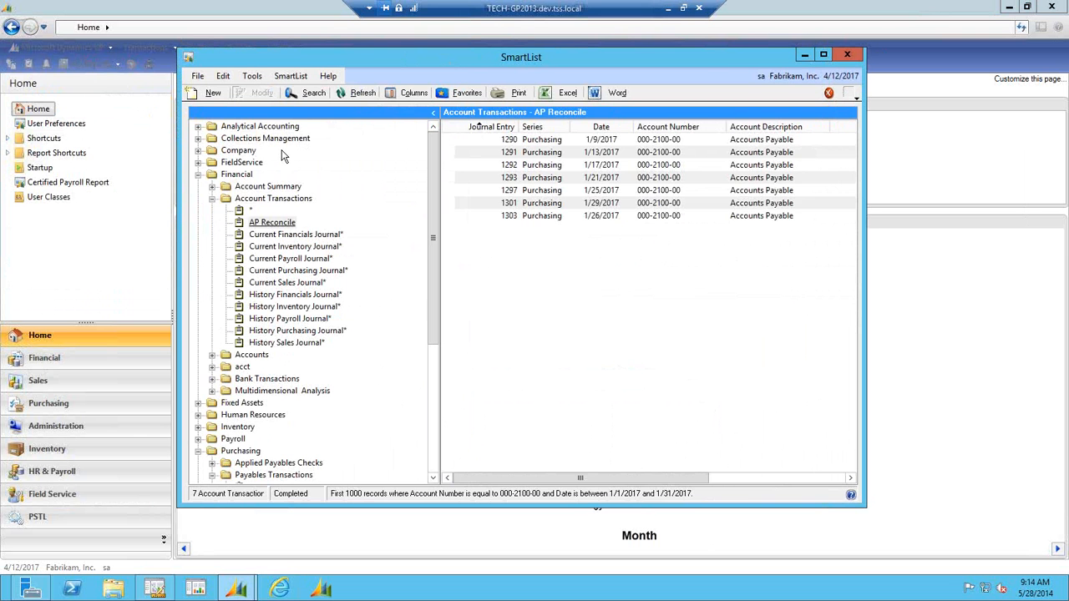
# Review the account number and date search definitions of AP Reconcile, then rerun the search.
pyautogui.click(306, 97)
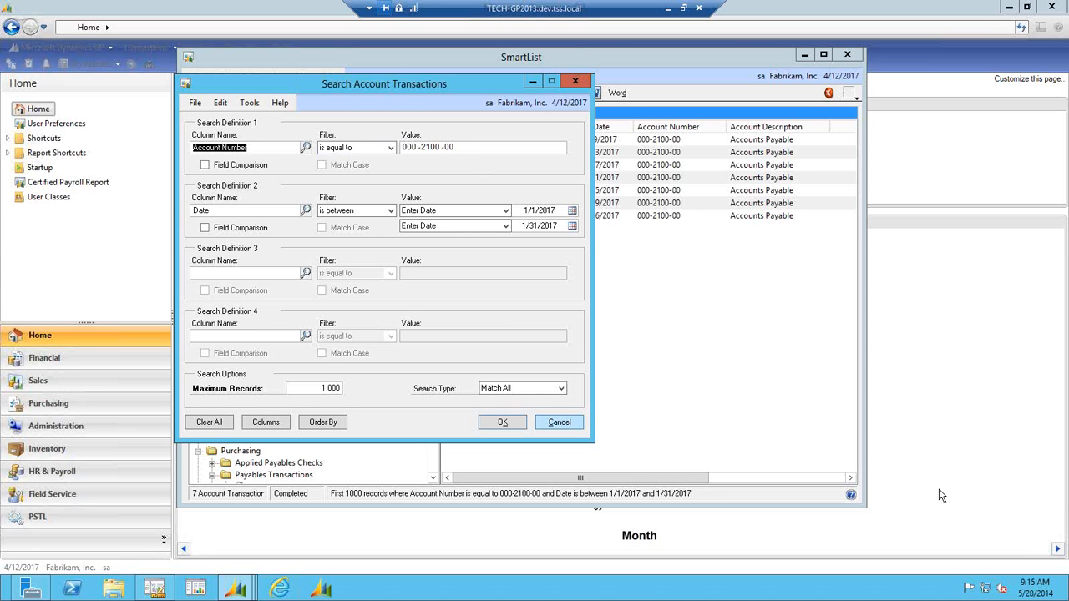
pyautogui.click(1003, 589)
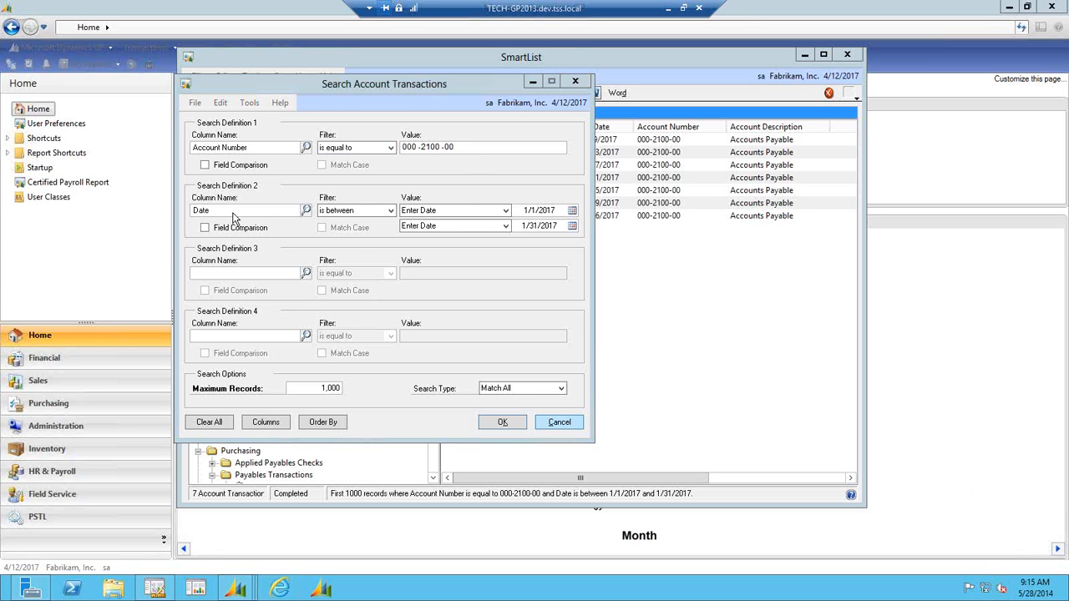
pyautogui.click(227, 212)
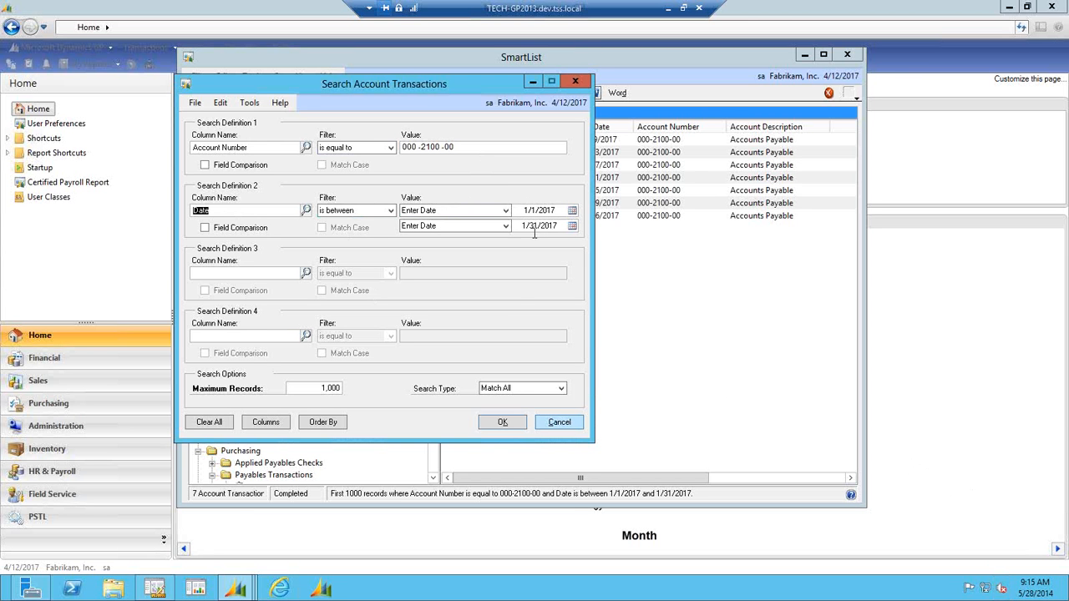
pyautogui.click(502, 424)
pyautogui.click(502, 422)
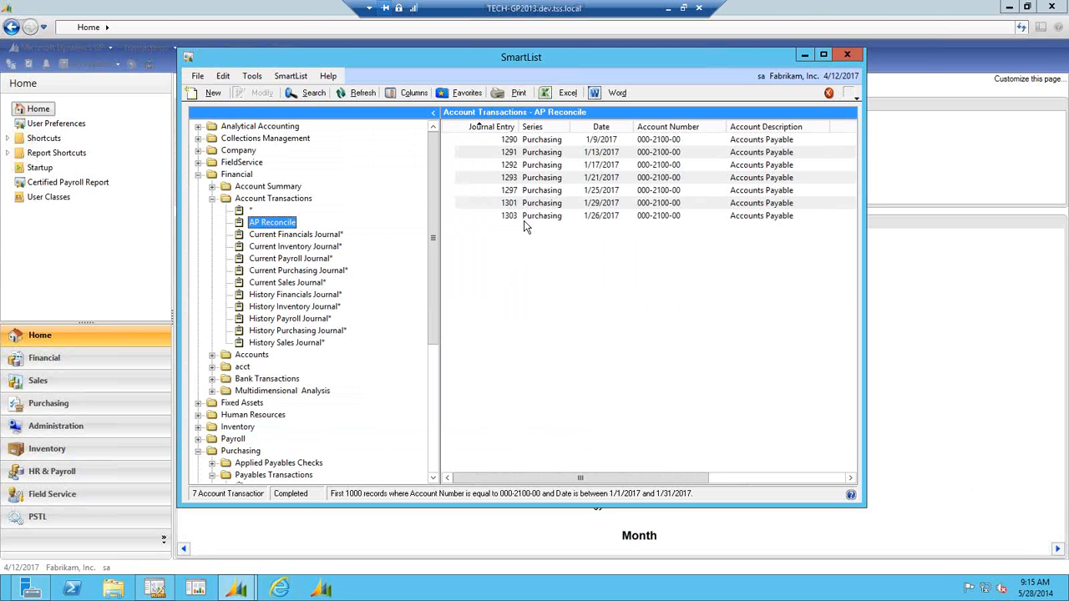
# Maximize SmartList and sort the AP Reconcile results by date in both directions, then by ascending credit amount.
pyautogui.click(823, 56)
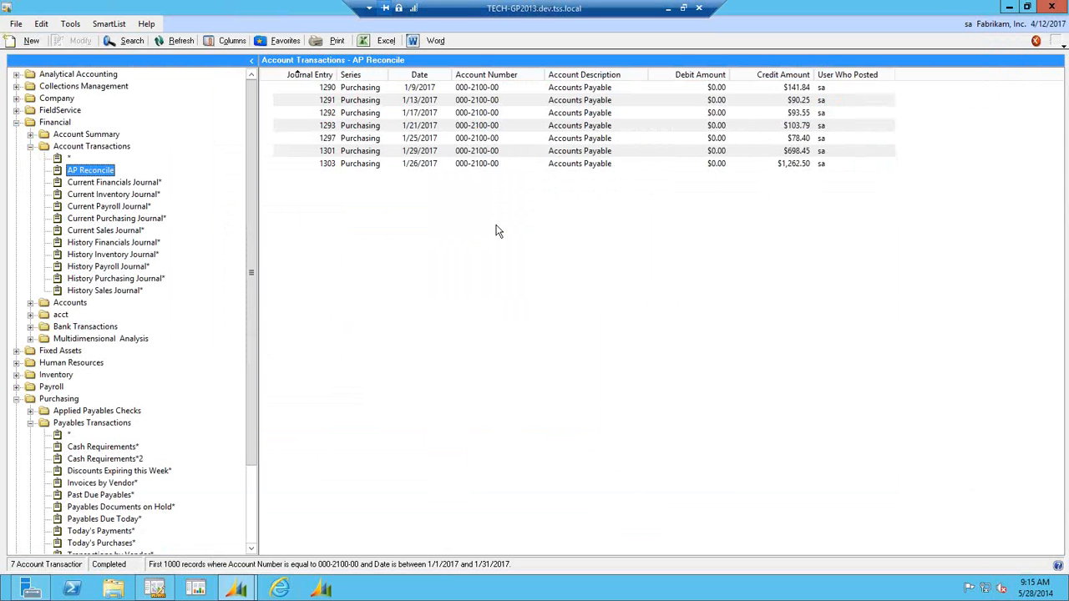
pyautogui.click(422, 76)
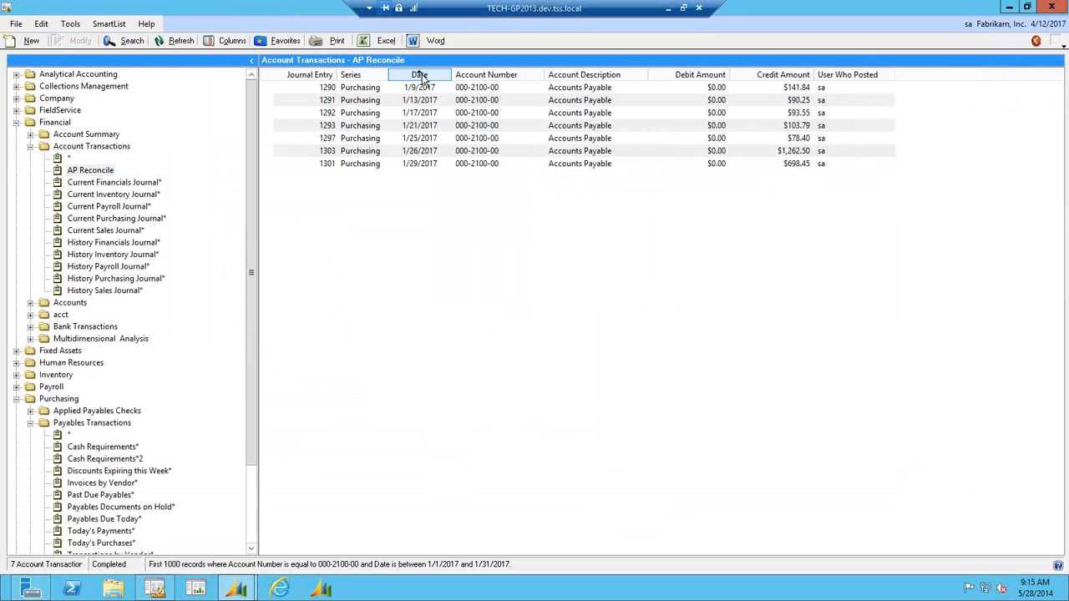
pyautogui.click(423, 76)
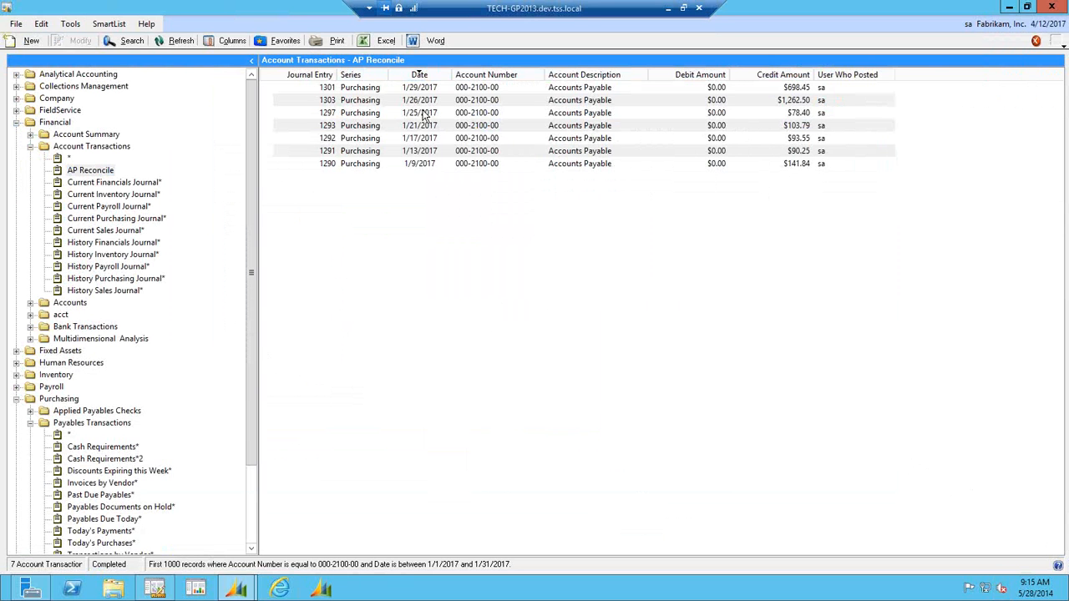
pyautogui.click(775, 76)
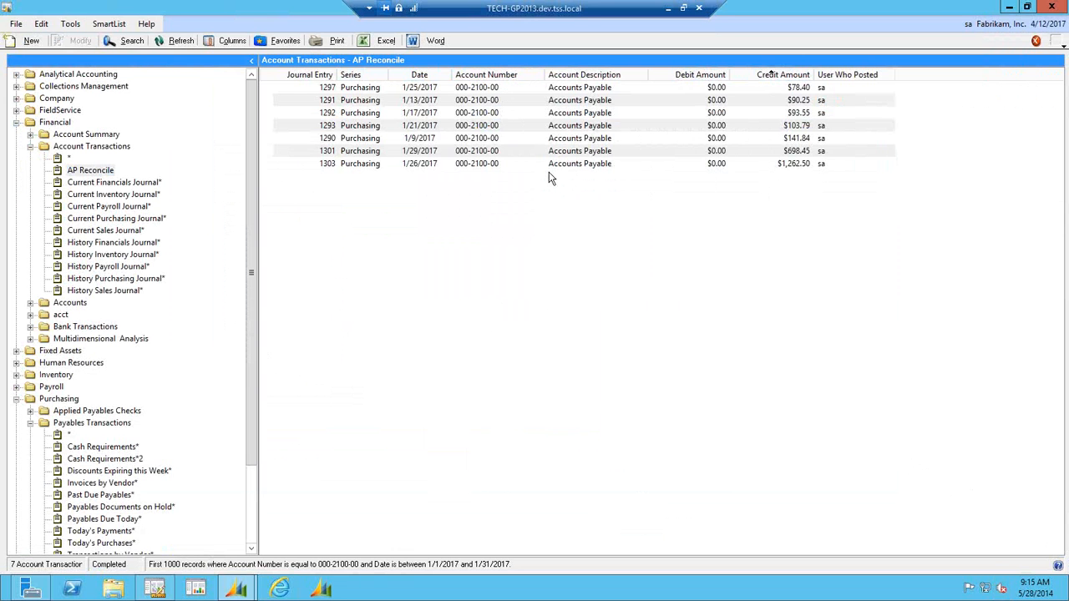
# View the account's Summary Inquiry from journal entry 1303 and close it.
pyautogui.click(467, 165)
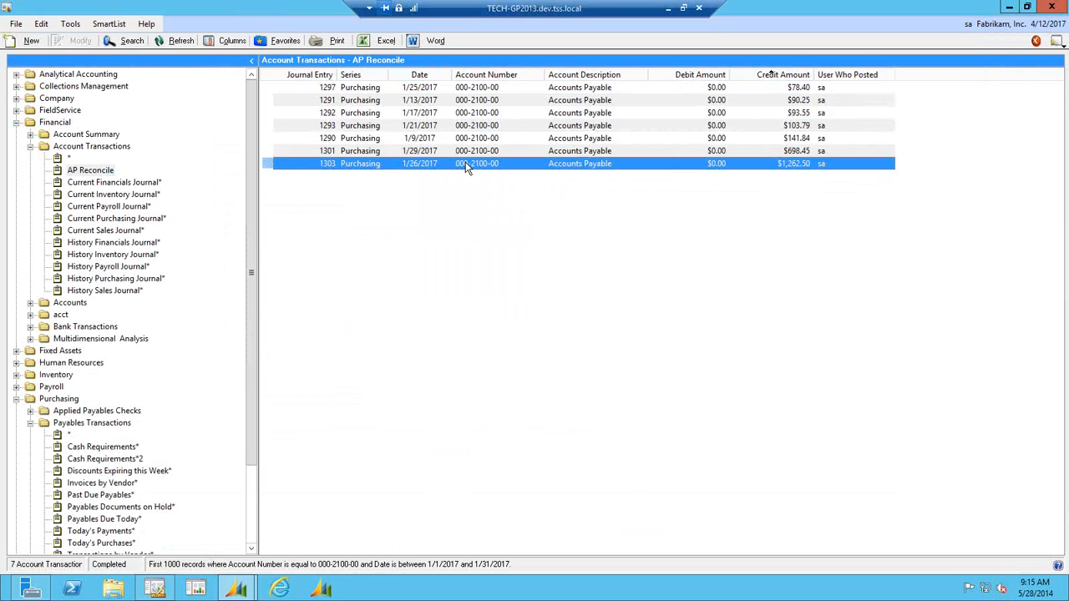
pyautogui.click(1065, 25)
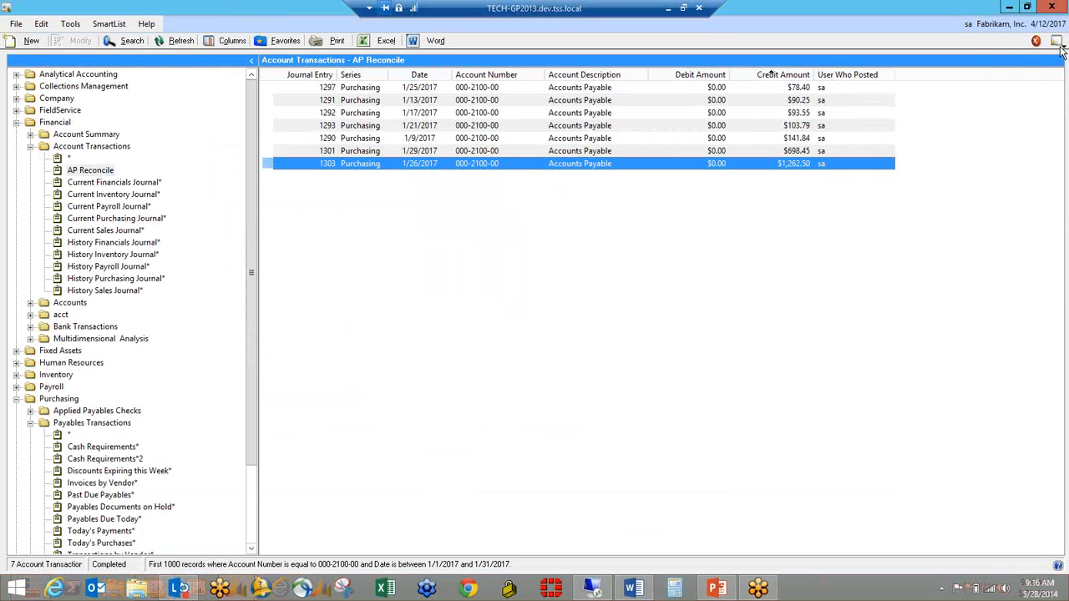
pyautogui.click(1064, 48)
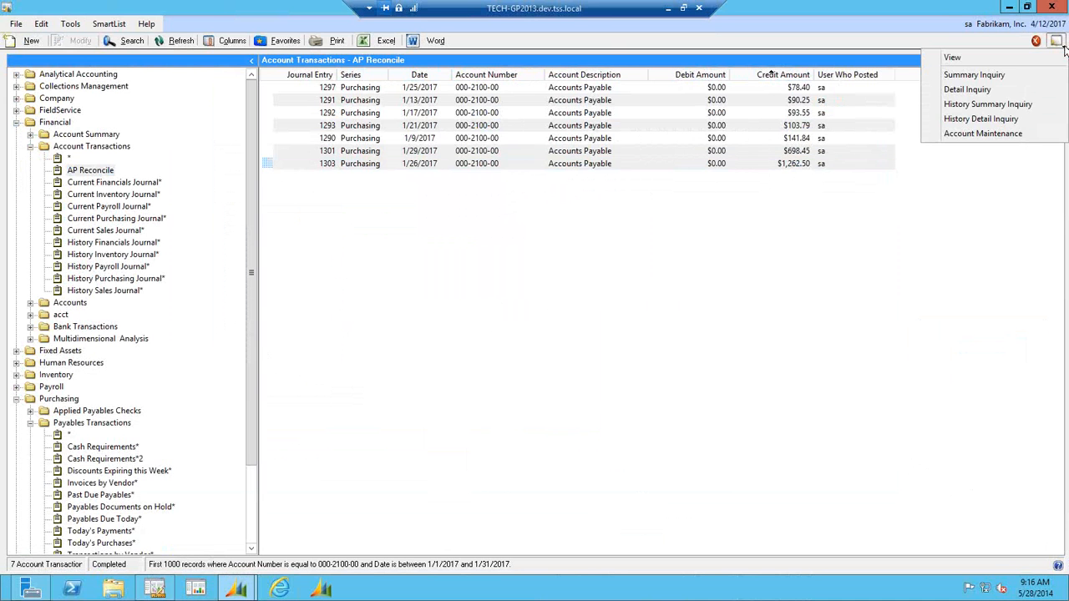
pyautogui.click(973, 75)
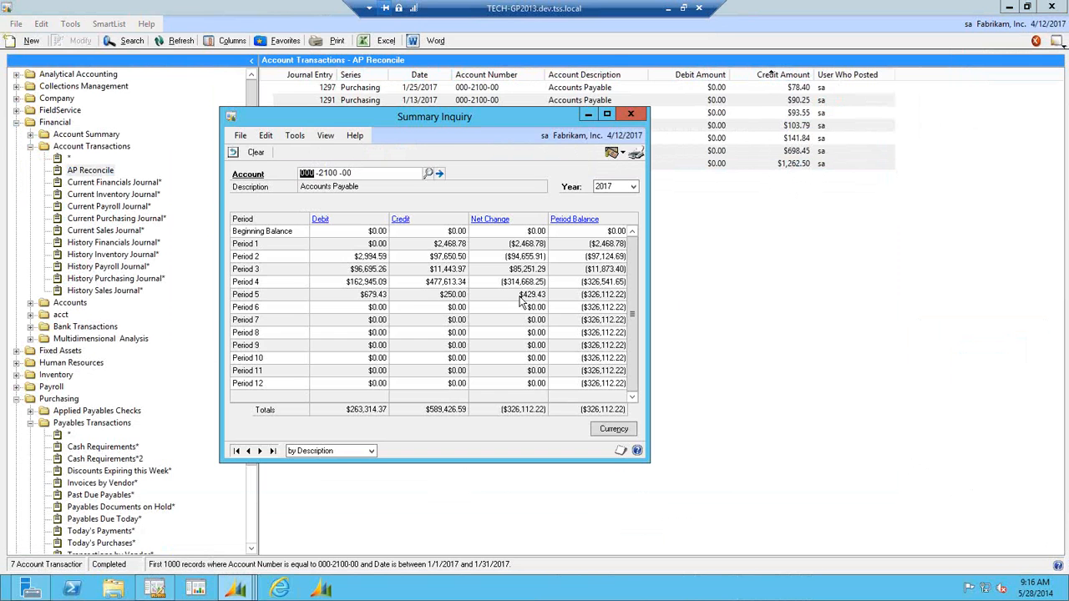
pyautogui.click(632, 116)
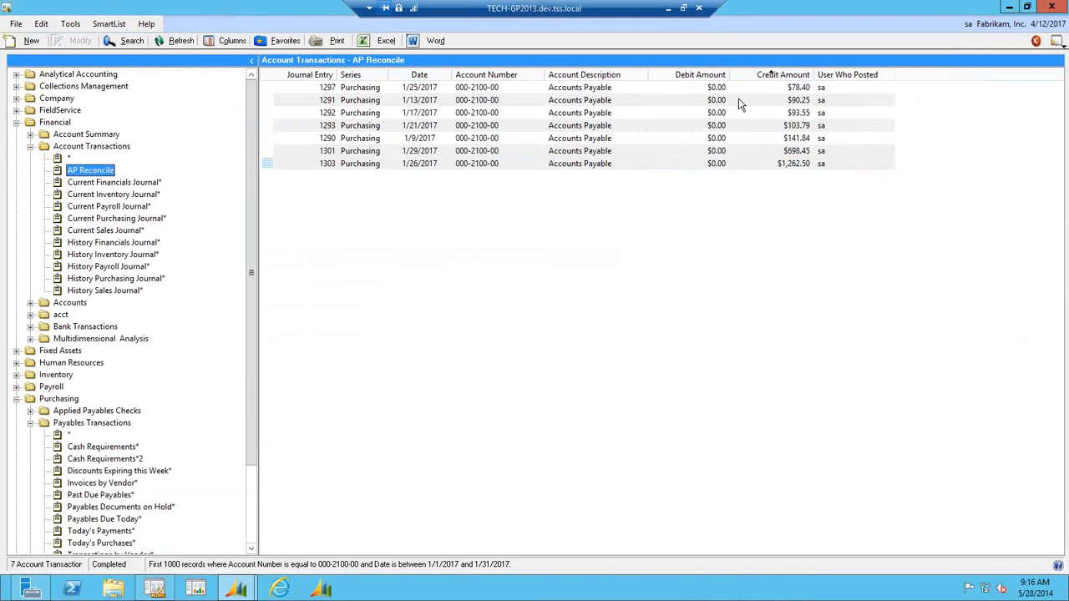
# Drill down from journal entry 1303 to its transaction entry and on to the source purchasing invoice.
pyautogui.click(1061, 41)
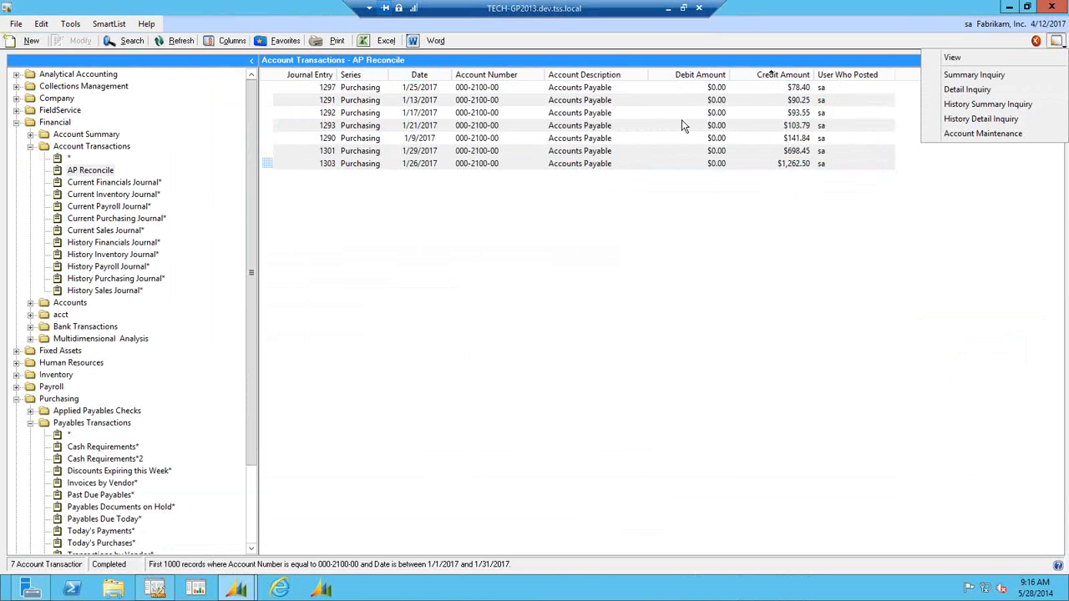
pyautogui.click(472, 165)
pyautogui.doubleClick(472, 165)
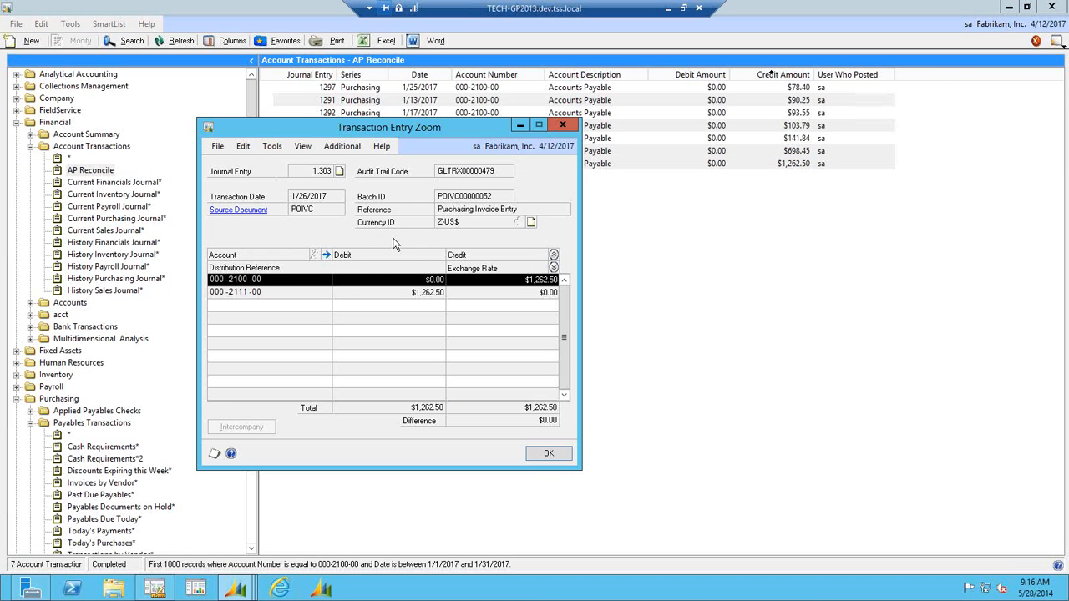
pyautogui.click(241, 211)
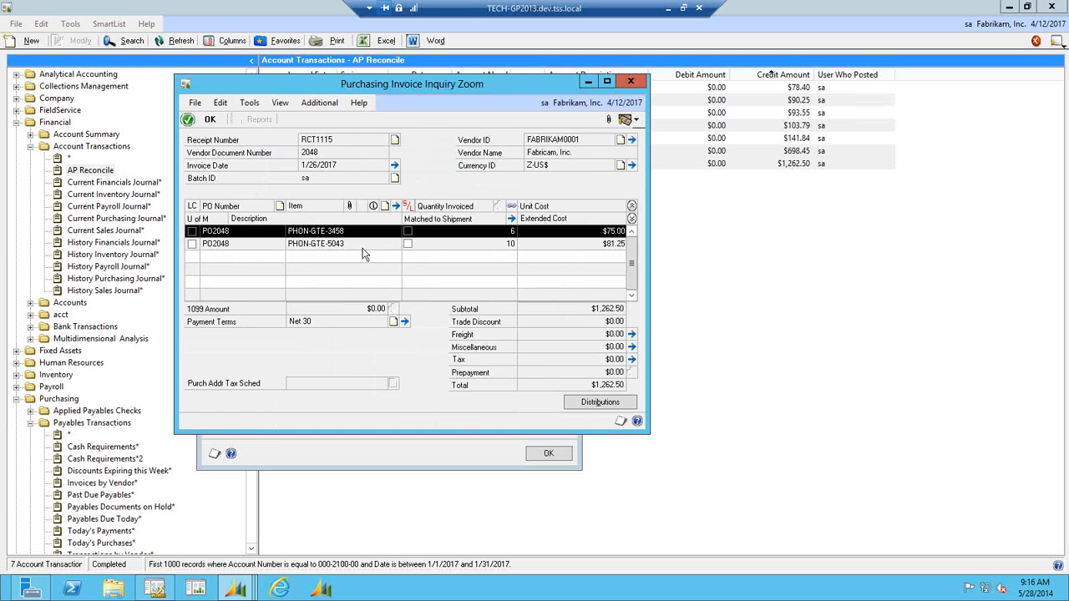
# View the purchasing invoice's account distributions, then close all the zoom windows.
pyautogui.click(595, 403)
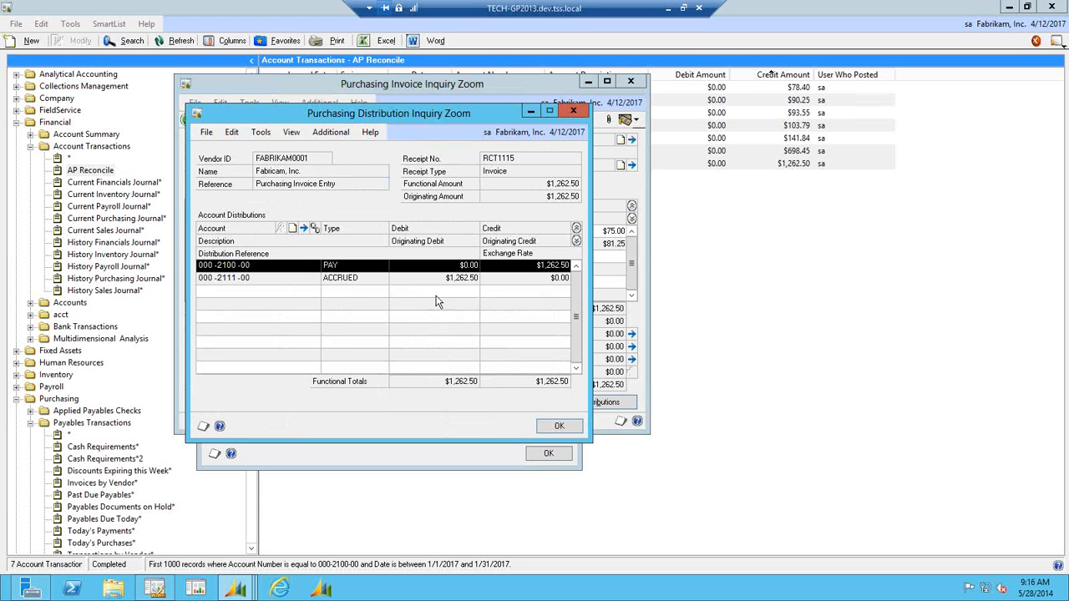
pyautogui.click(573, 114)
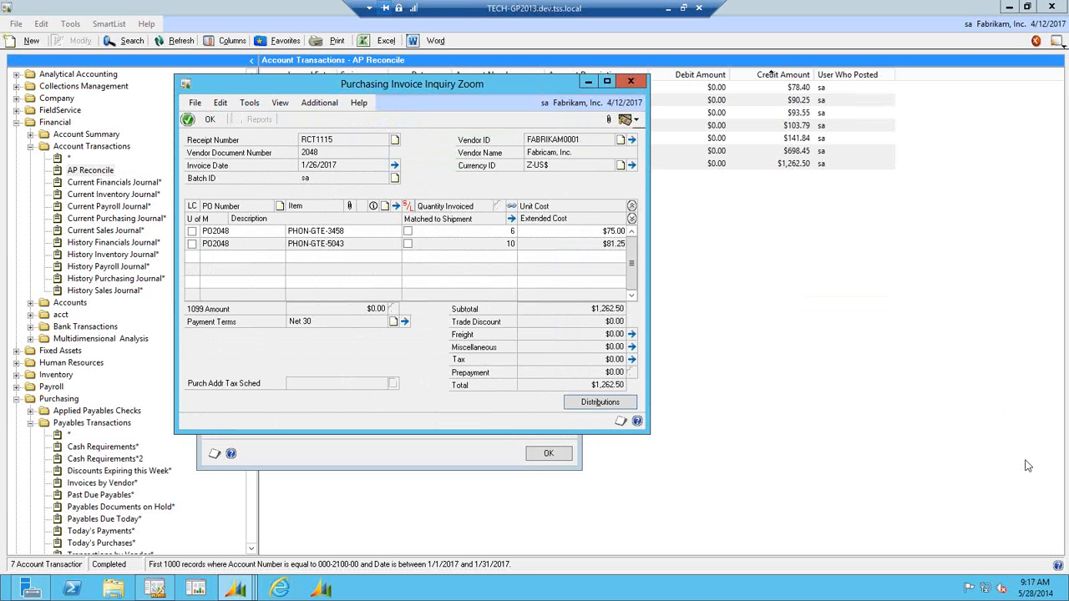
pyautogui.click(630, 83)
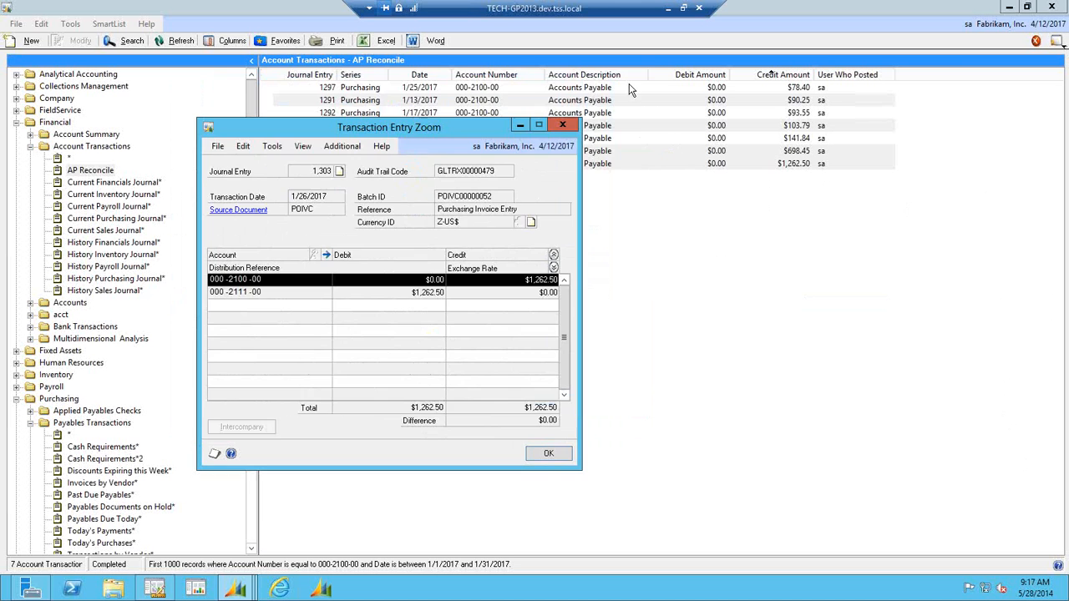
pyautogui.click(563, 126)
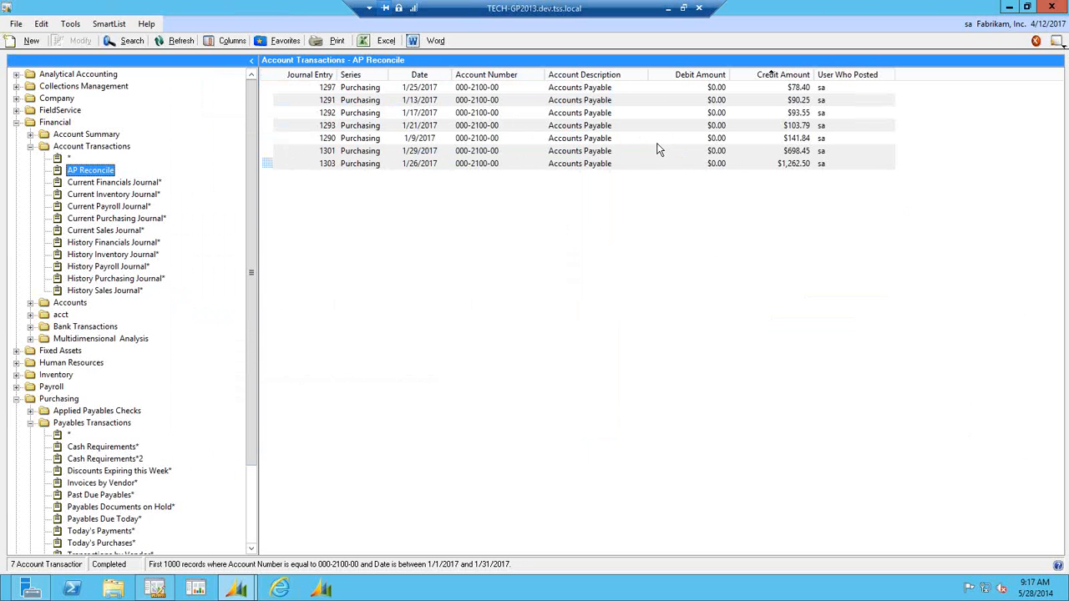
# Change the display name of the User Who Posted column to Employee in the AP Reconcile column display.
pyautogui.click(227, 42)
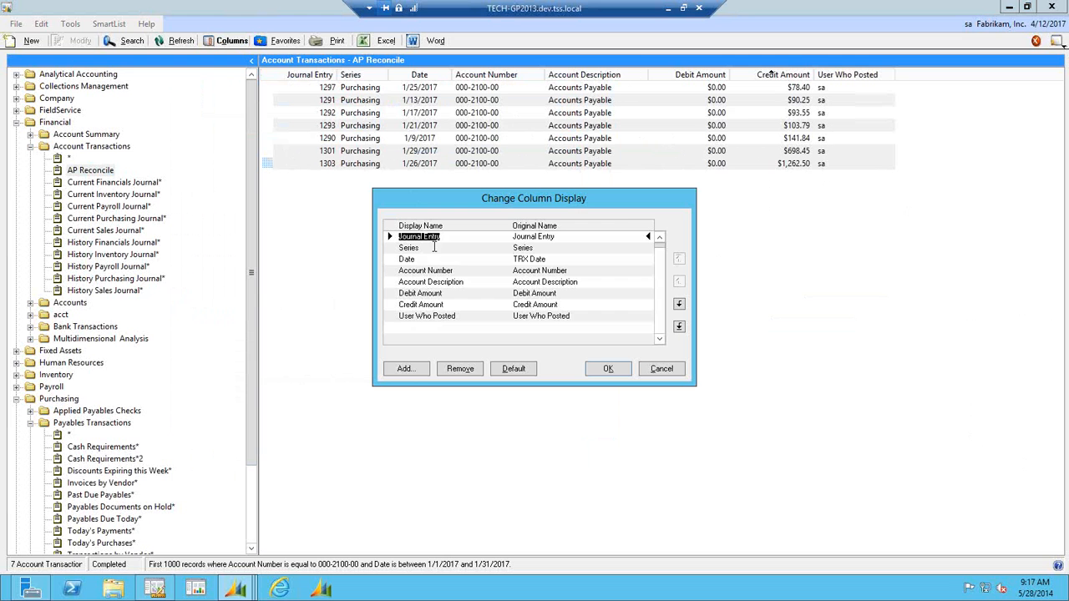
pyautogui.click(458, 315)
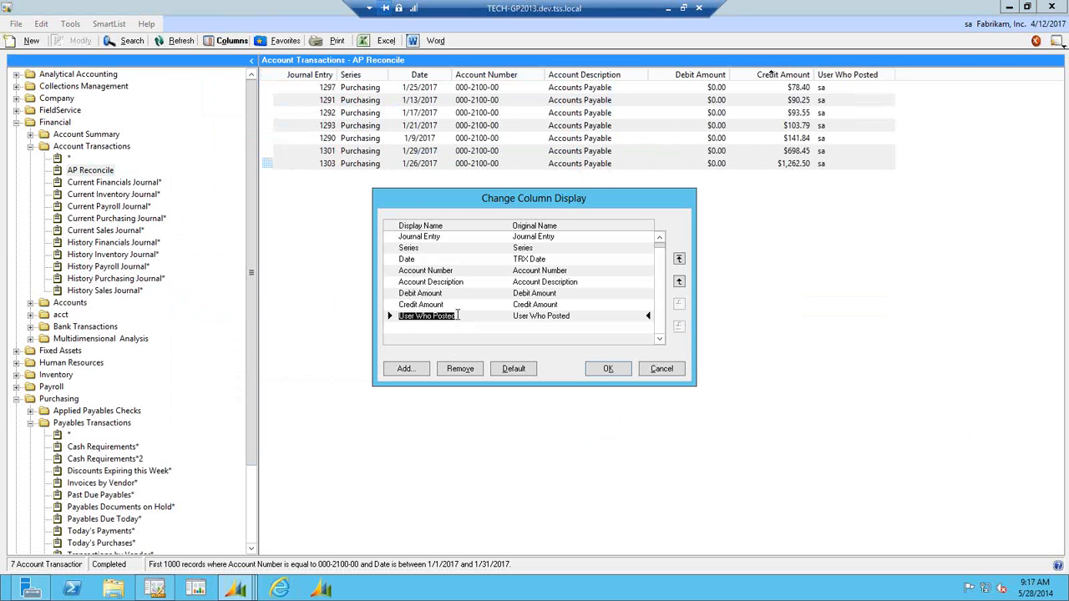
pyautogui.write('Employee')
# Add the Originating Master Name column to the AP Reconcile list and save the changed columns to its existing favorite.
pyautogui.click(404, 369)
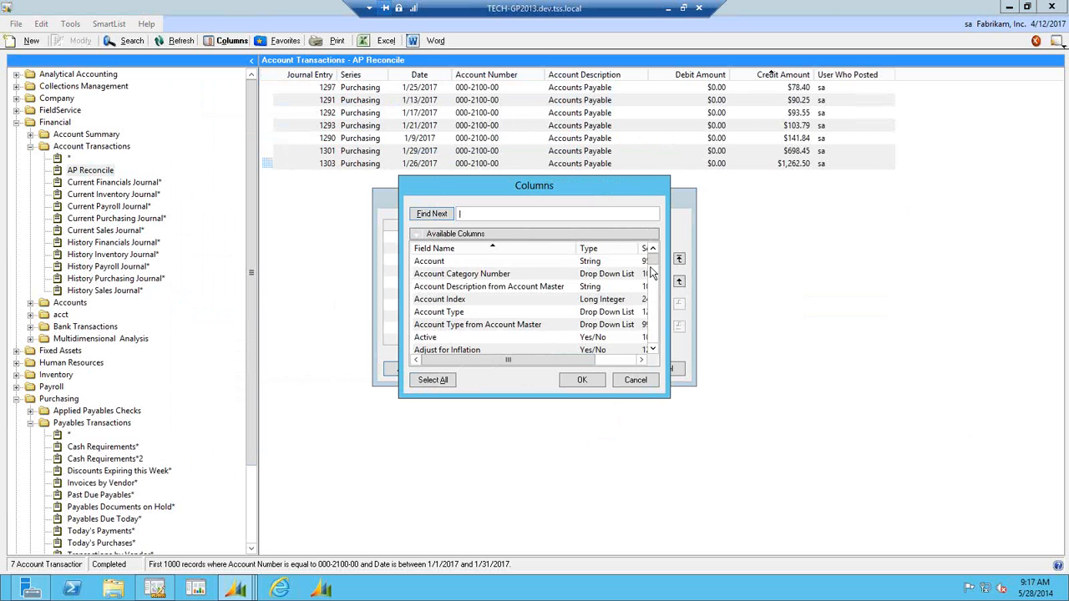
pyautogui.moveTo(654, 261); pyautogui.dragTo(654, 312)
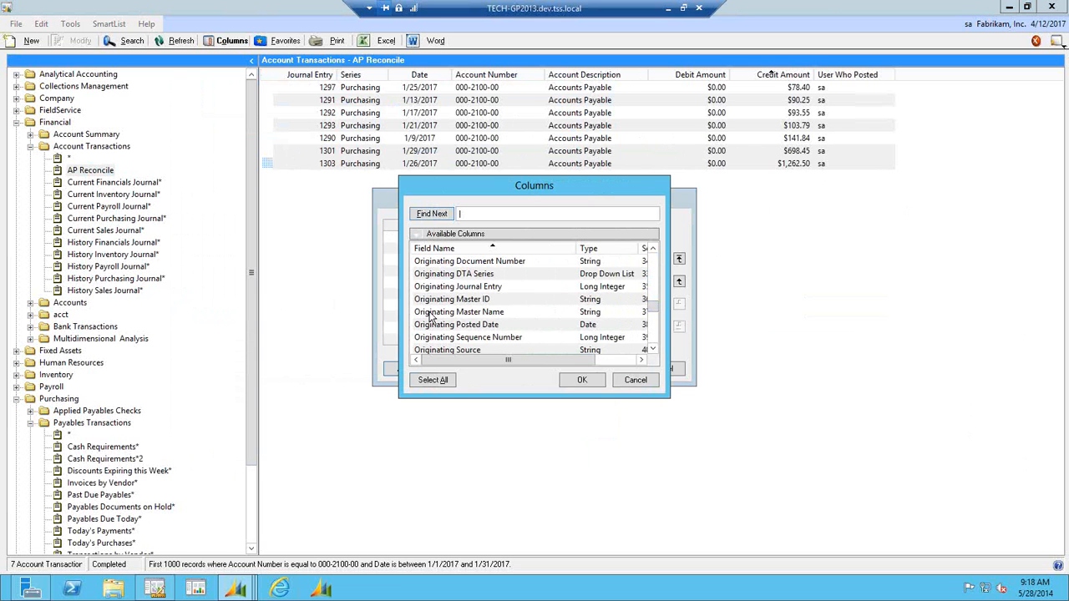
pyautogui.doubleClick(435, 312)
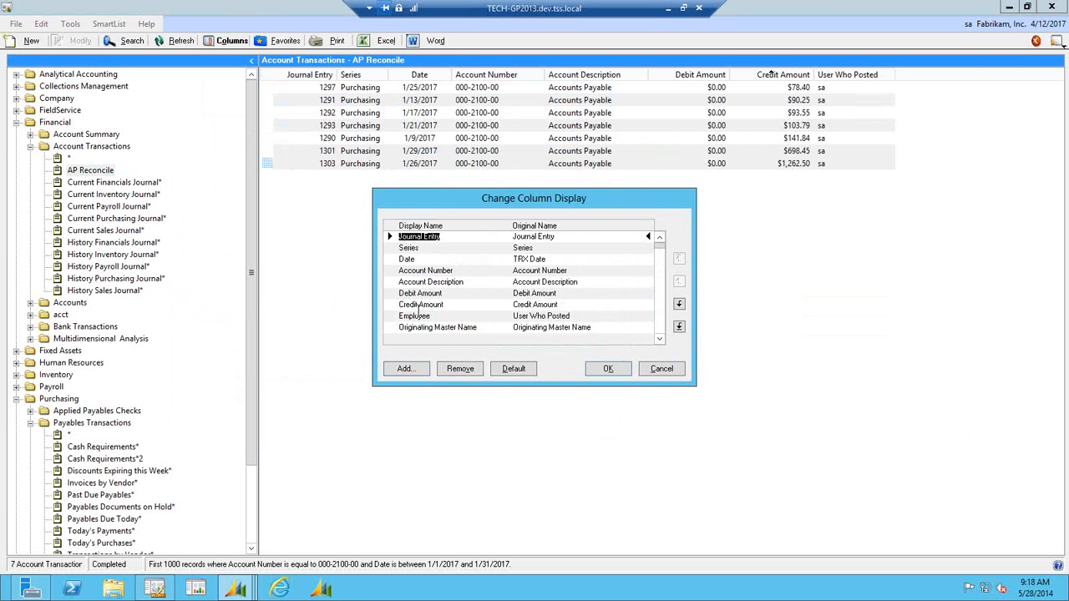
pyautogui.click(420, 306)
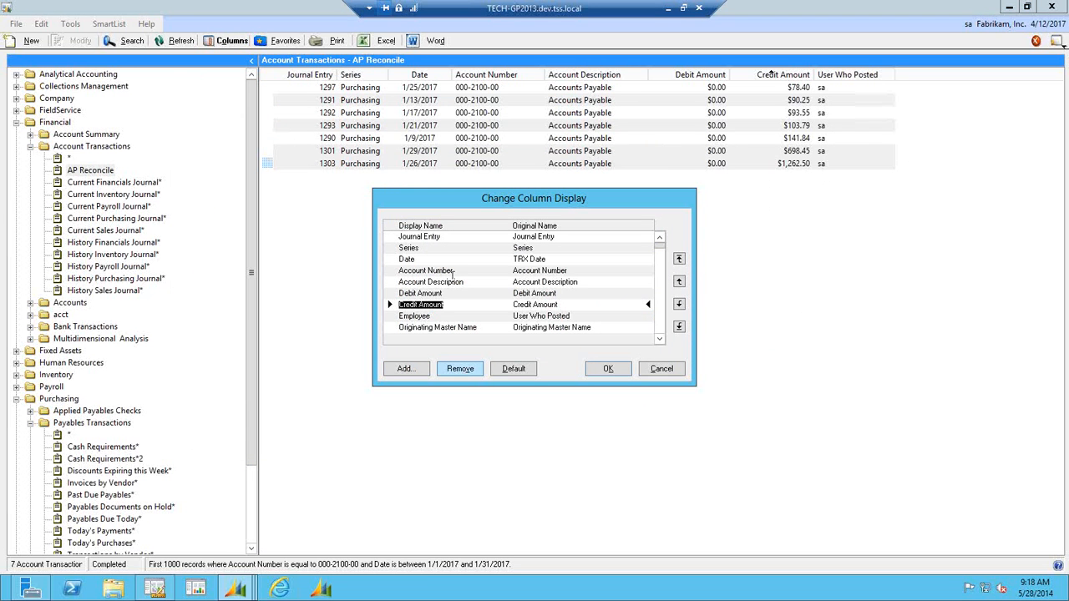
pyautogui.click(599, 369)
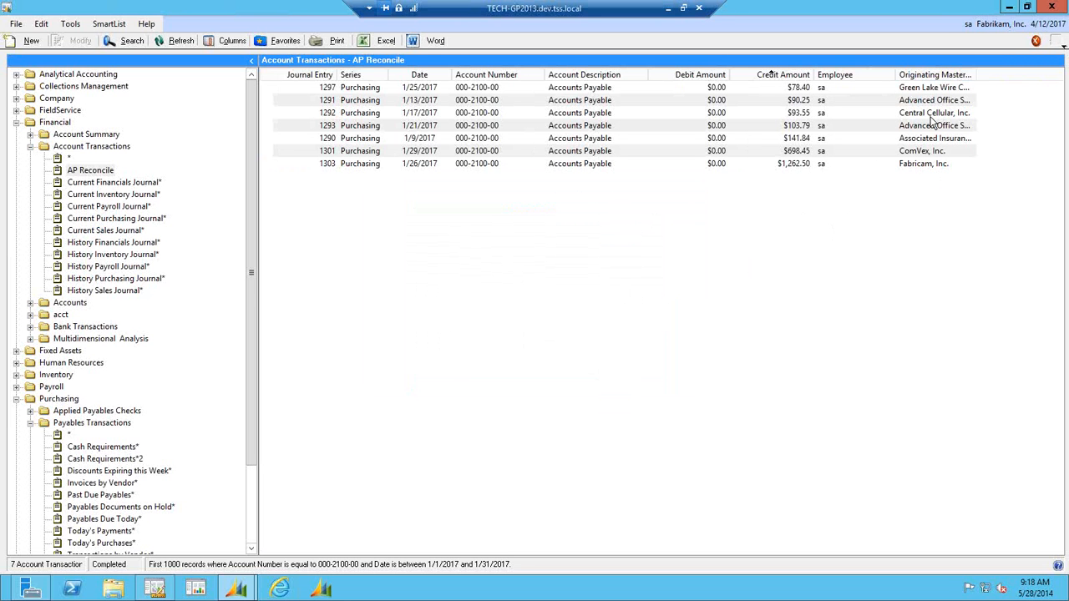
pyautogui.click(276, 43)
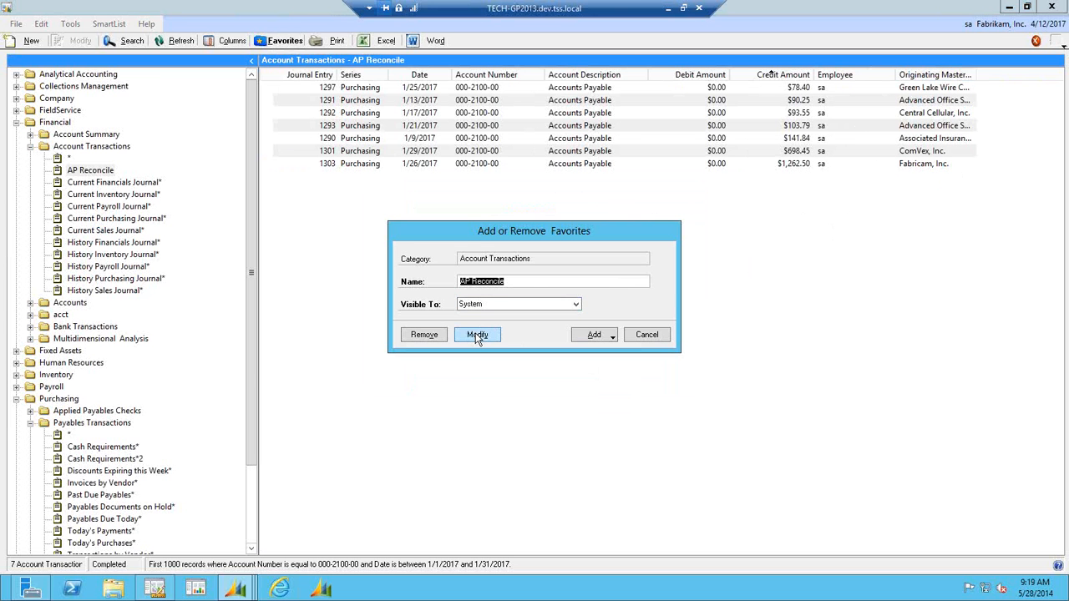
pyautogui.click(477, 336)
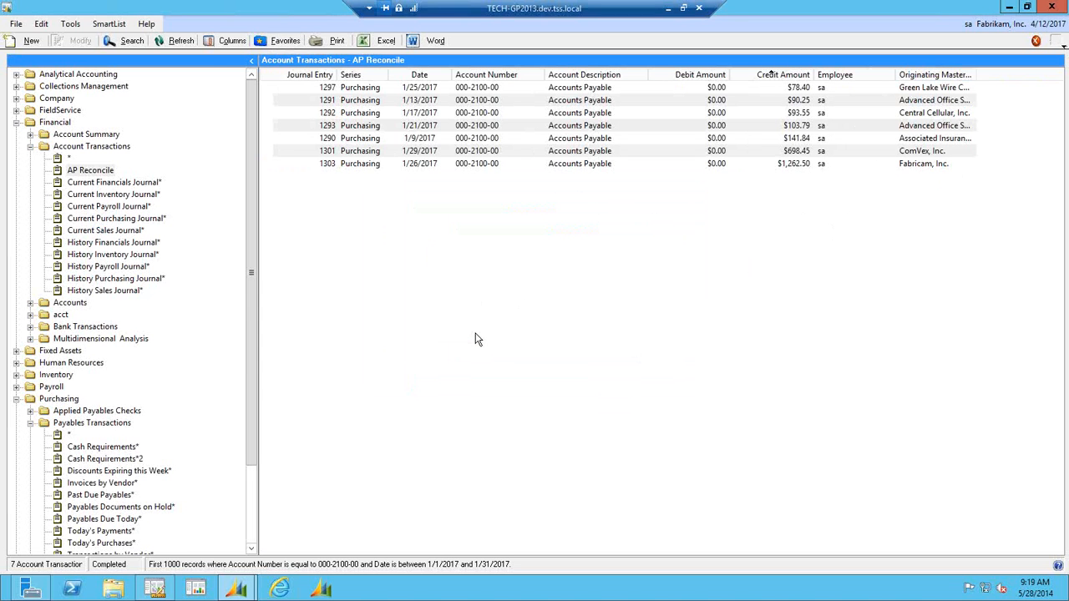
# Open the Current Financials Journal list and return to AP Reconcile to check its saved columns.
pyautogui.click(102, 183)
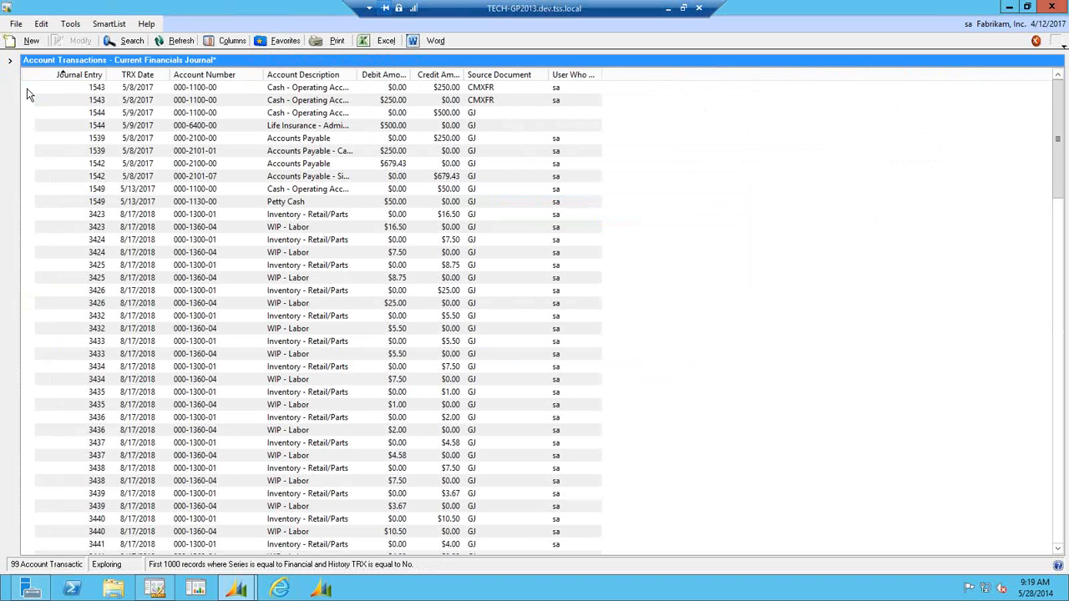
pyautogui.click(10, 64)
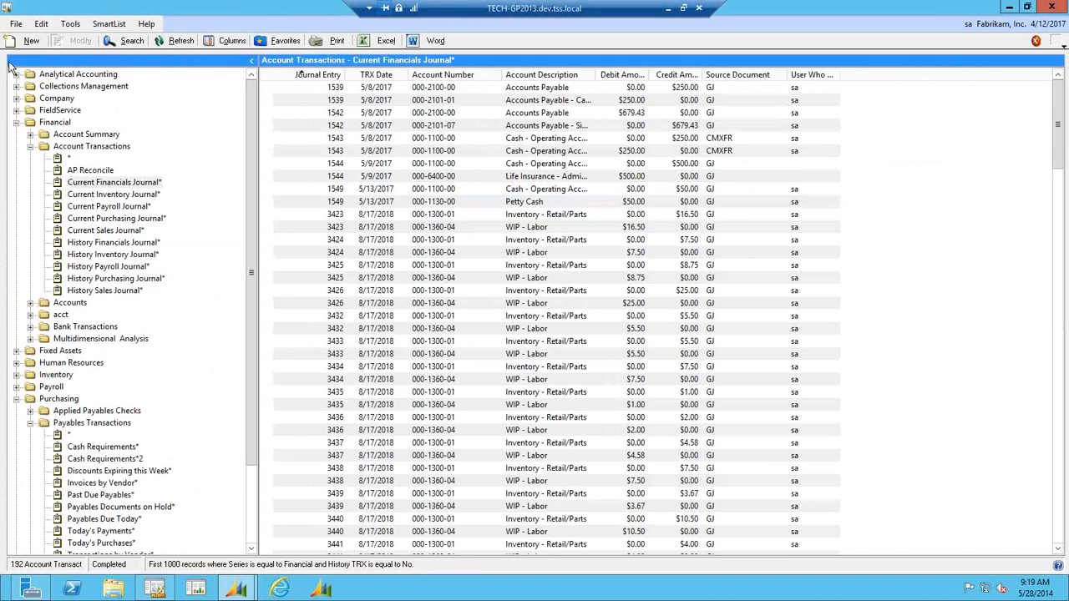
pyautogui.click(97, 171)
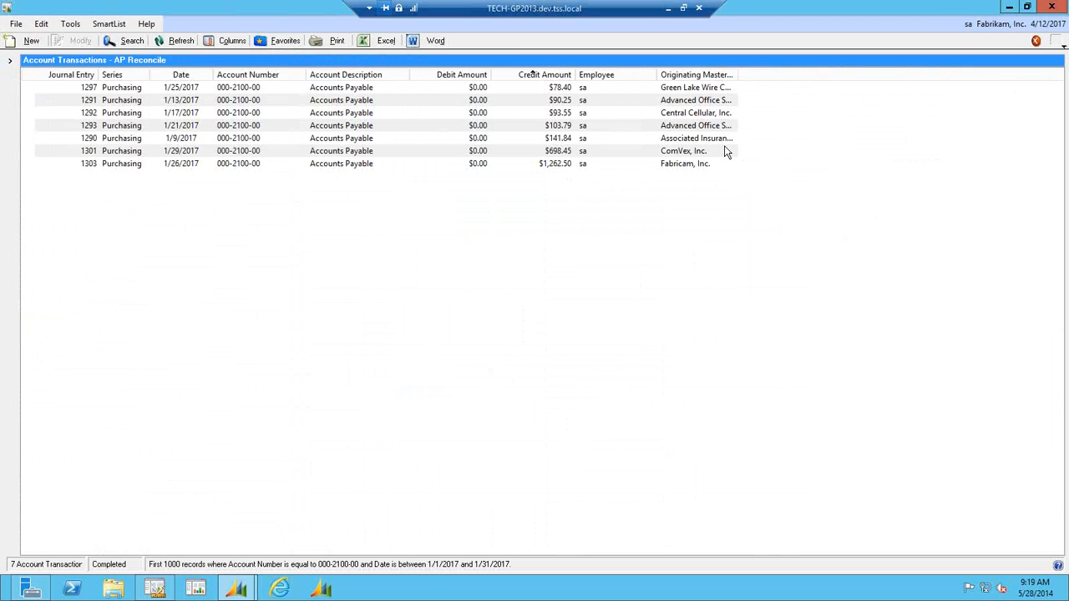
pyautogui.click(11, 65)
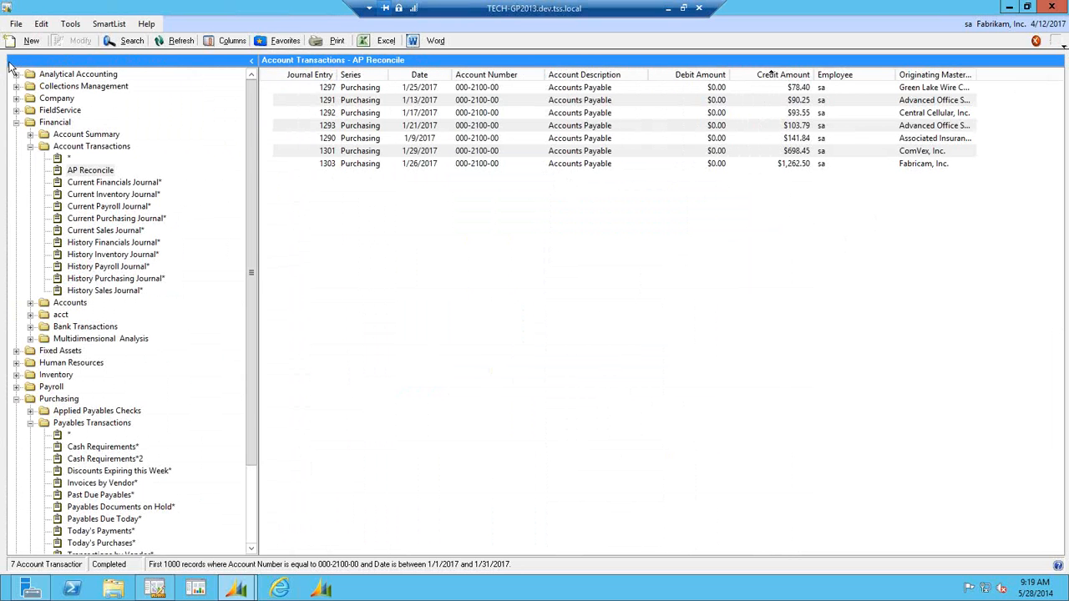
# Open the search definition of AP Reconcile and add TRX Date, ascending, as the first order-by column.
pyautogui.click(92, 171)
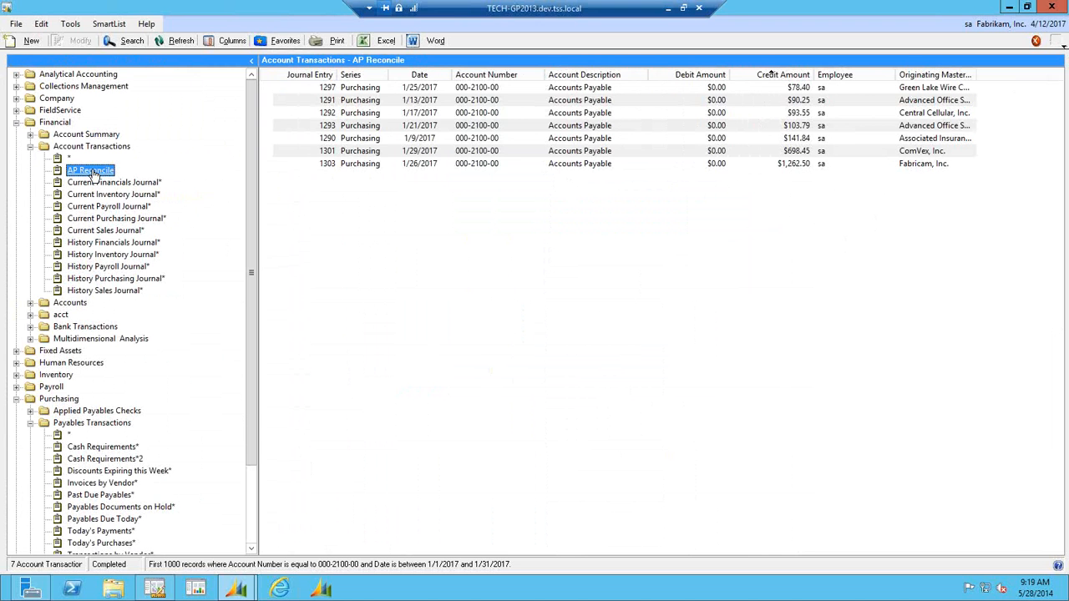
pyautogui.doubleClick(94, 172)
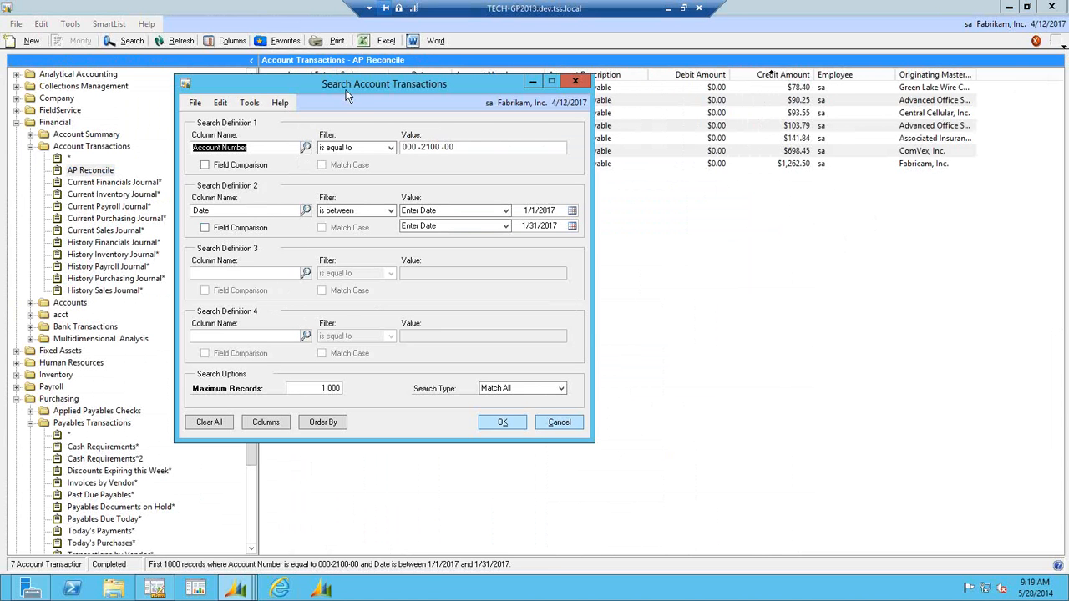
pyautogui.moveTo(348, 84); pyautogui.dragTo(368, 192)
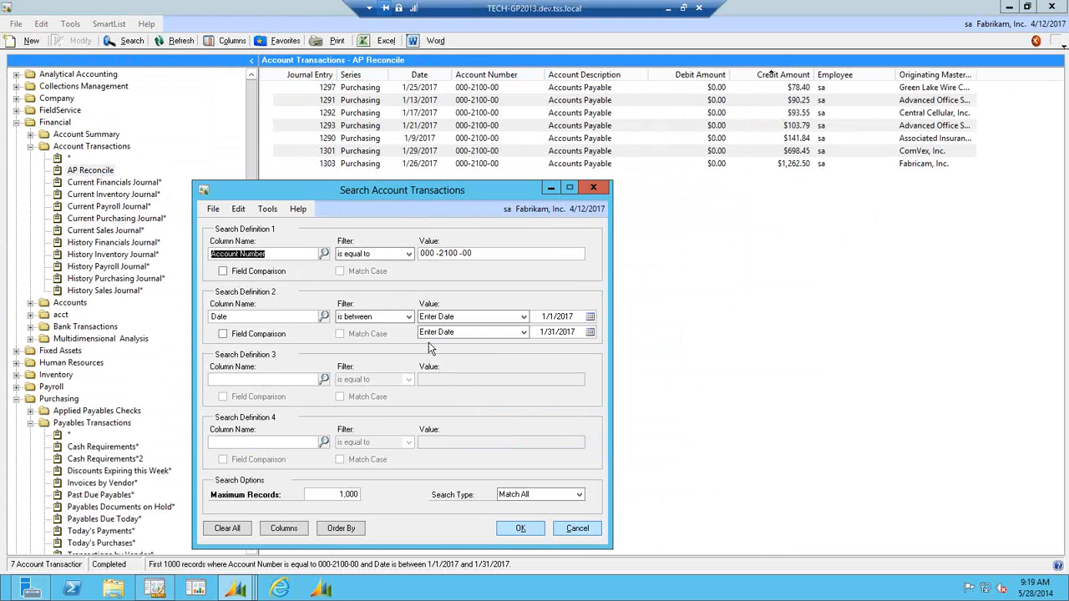
pyautogui.click(341, 528)
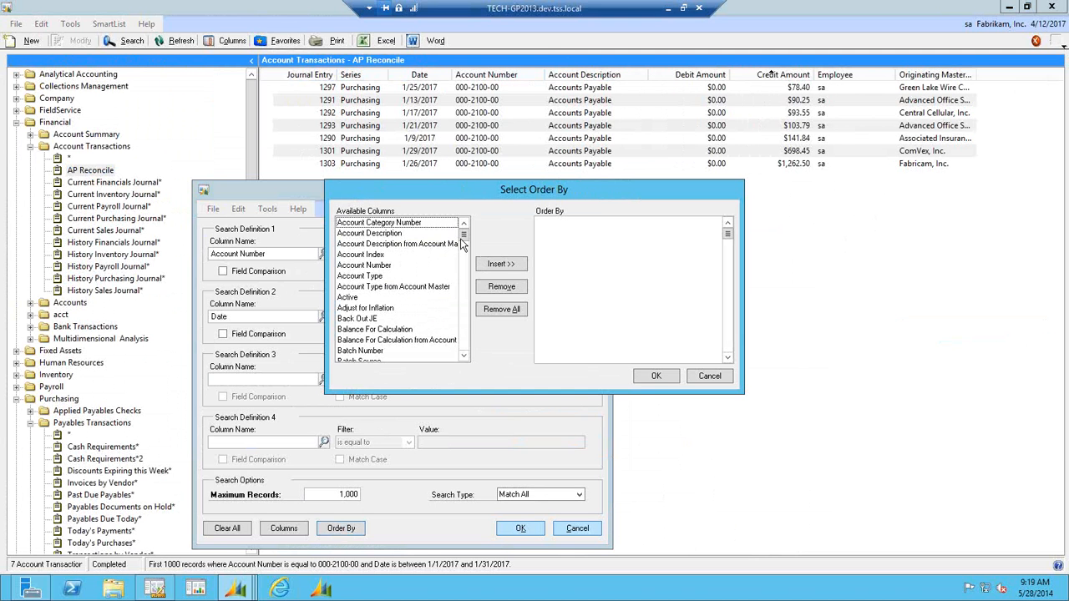
pyautogui.click(463, 337)
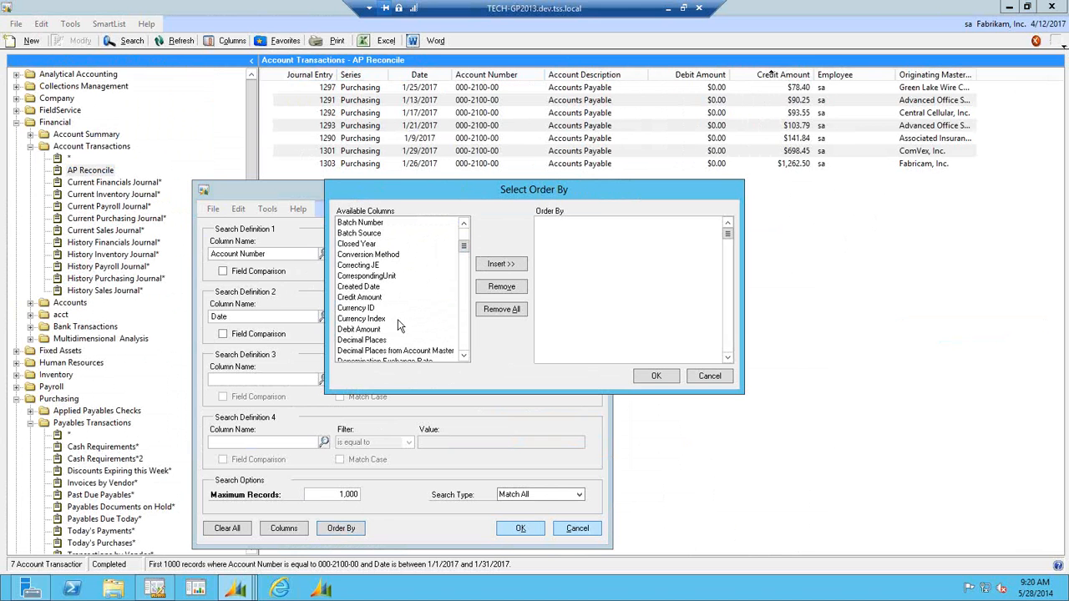
pyautogui.click(465, 353)
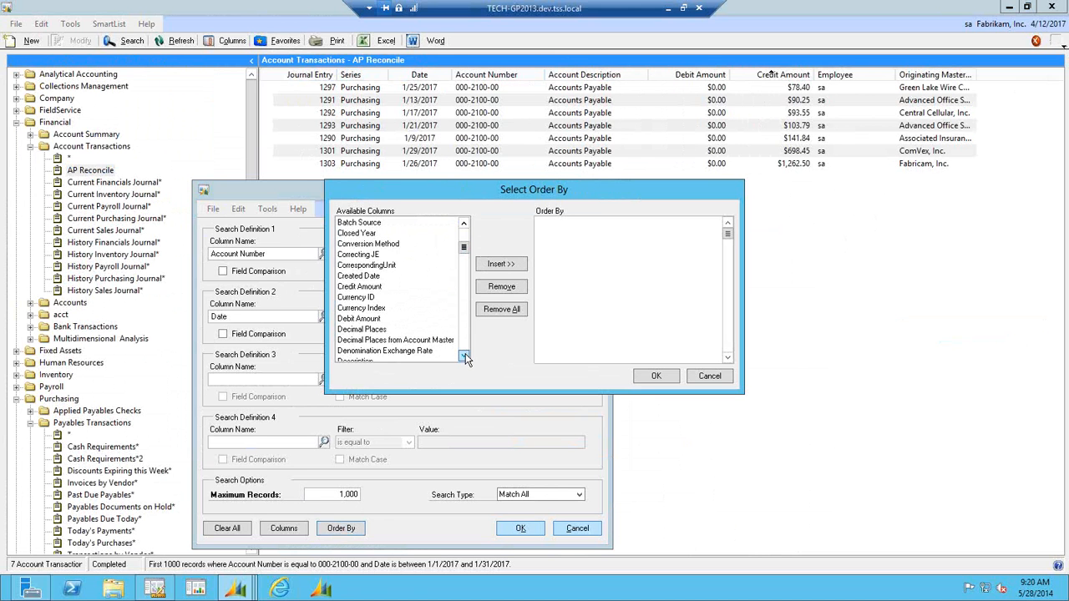
pyautogui.moveTo(465, 353); pyautogui.dragTo(465, 353)
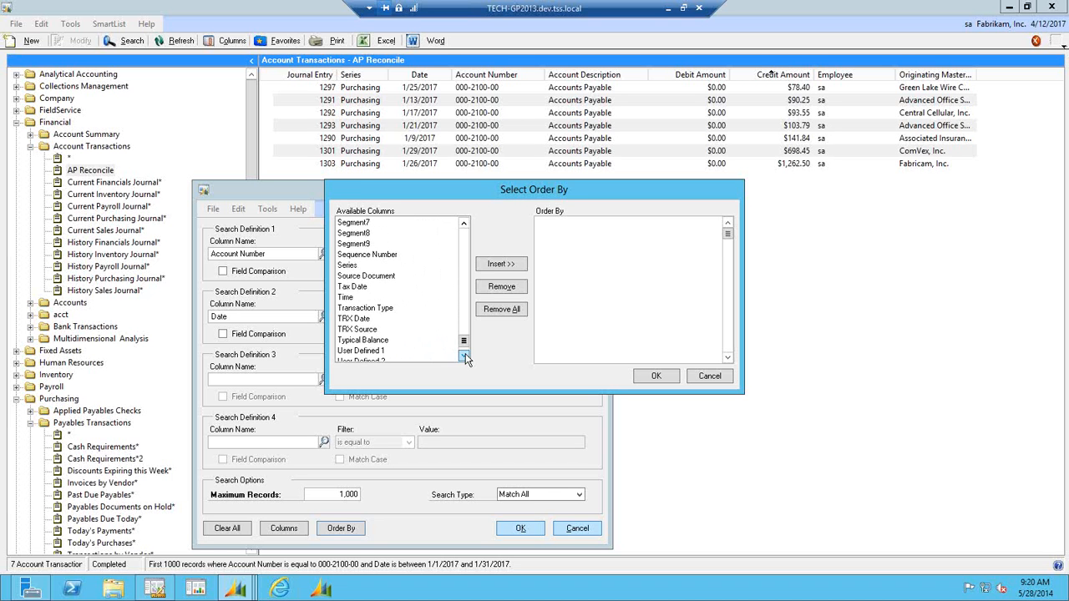
pyautogui.click(361, 319)
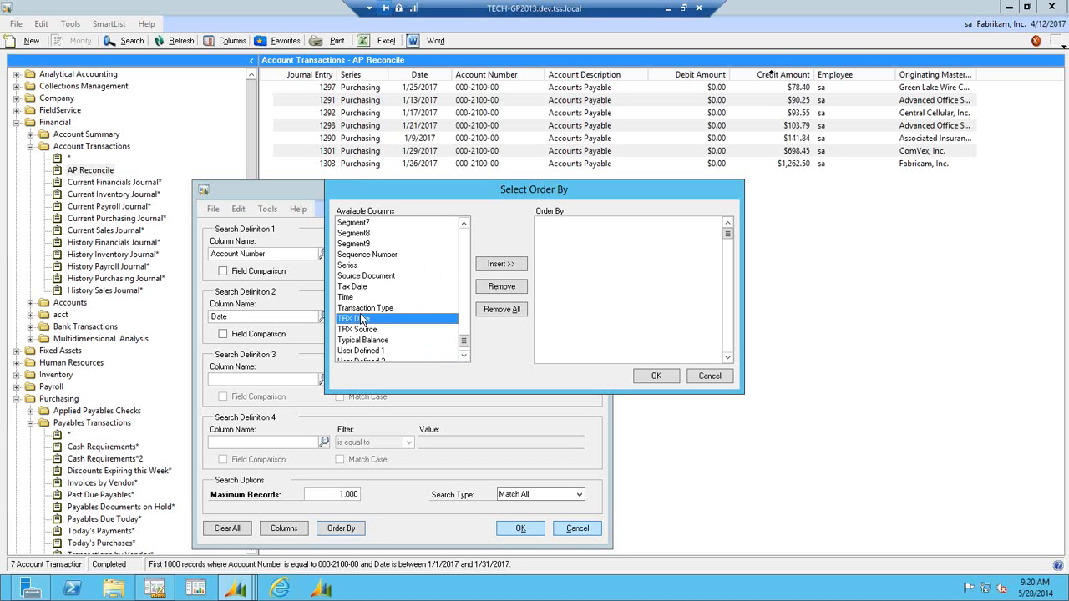
pyautogui.click(498, 265)
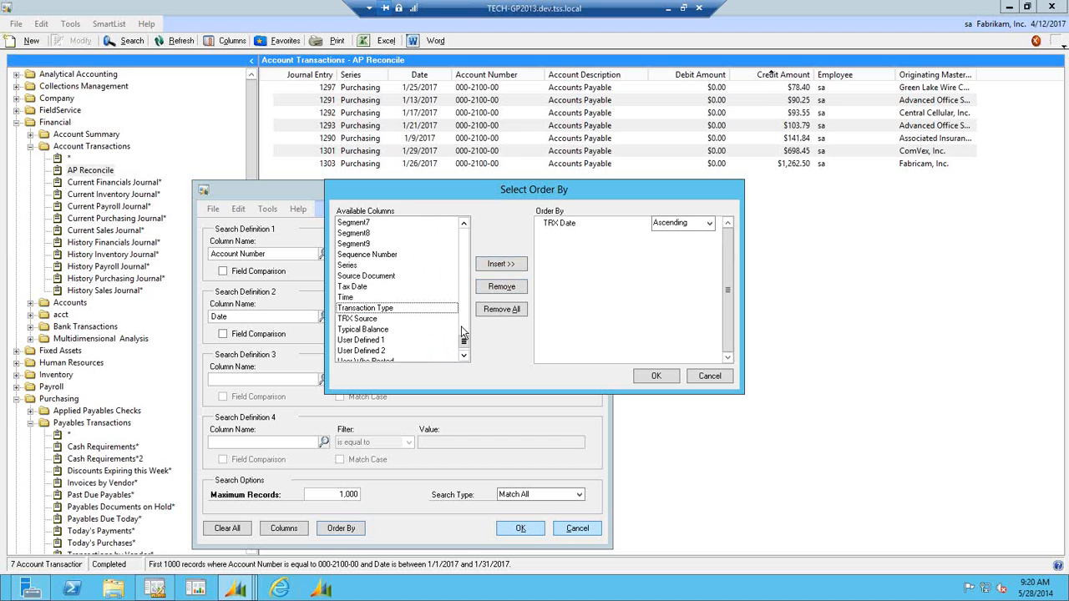
# Add Originating Master Name, ascending, as the second order-by column and run the search with the new order.
pyautogui.click(464, 267)
pyautogui.click(464, 267)
pyautogui.click(464, 267)
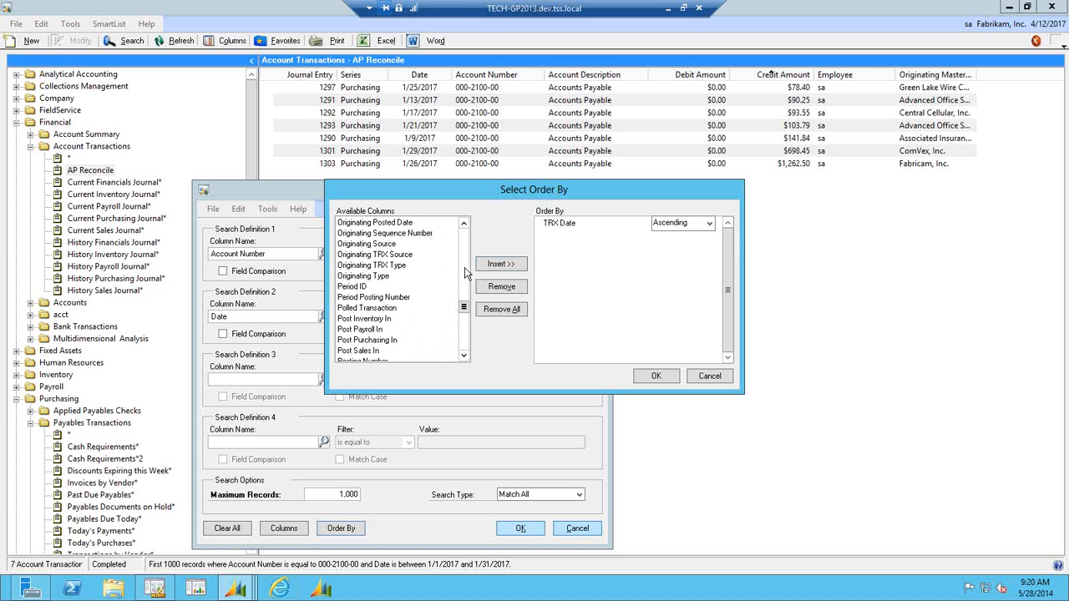
pyautogui.doubleClick(464, 224)
pyautogui.click(464, 224)
pyautogui.click(407, 245)
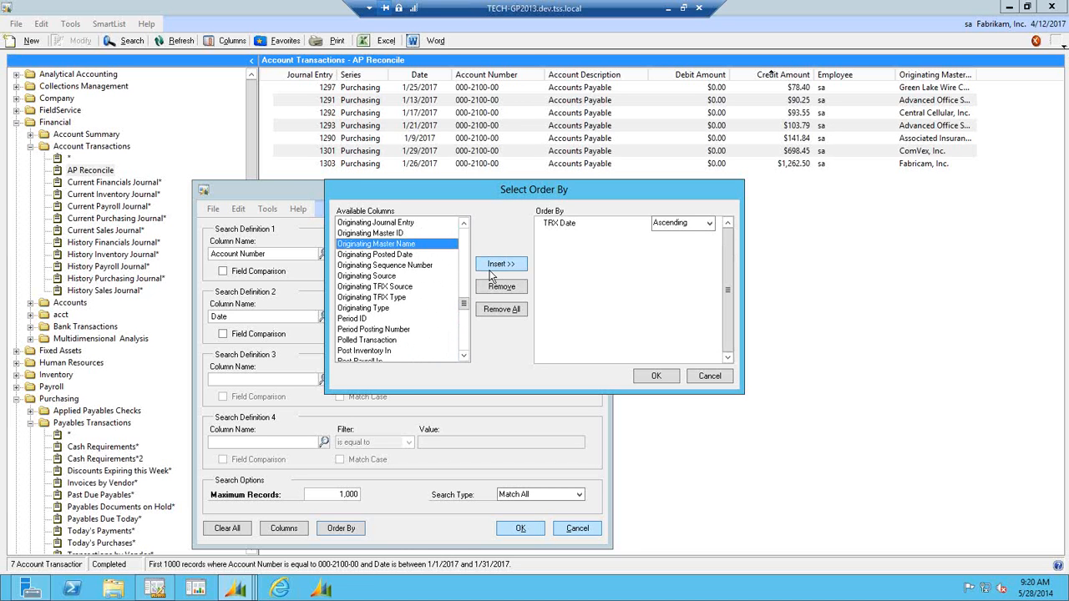
pyautogui.click(500, 264)
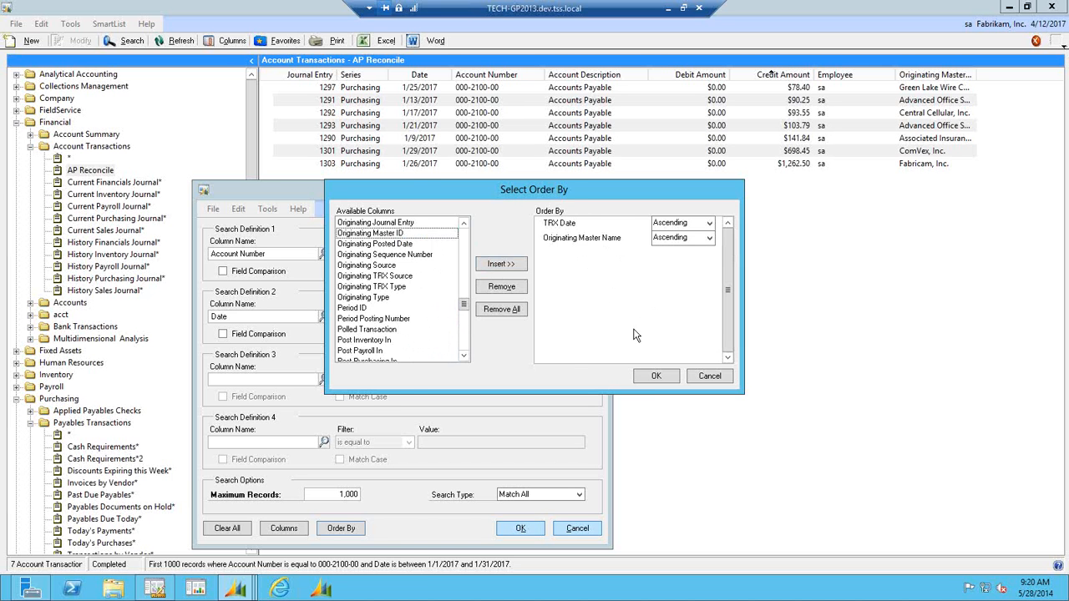
pyautogui.click(655, 378)
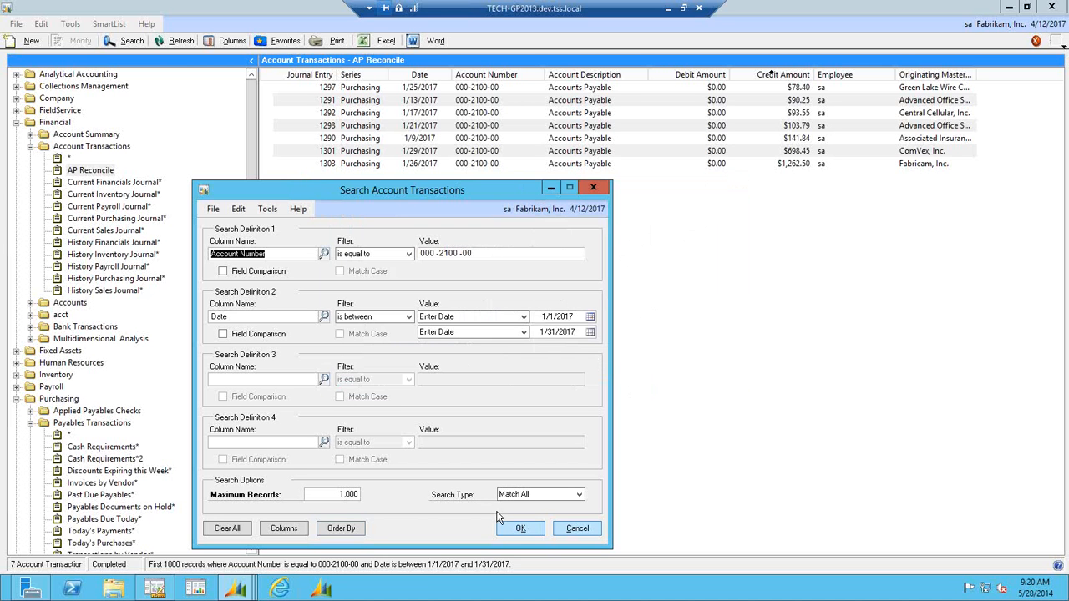
pyautogui.click(520, 531)
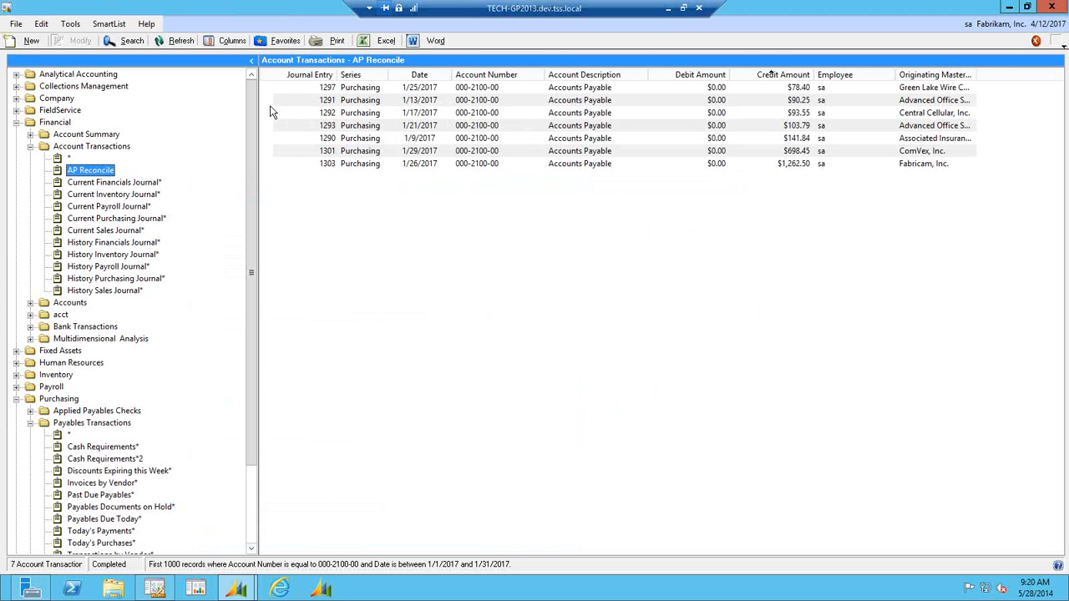
# Save the list as a new favorite named AP Reconcile - 2, visible to System, and view its favorite settings.
pyautogui.click(282, 43)
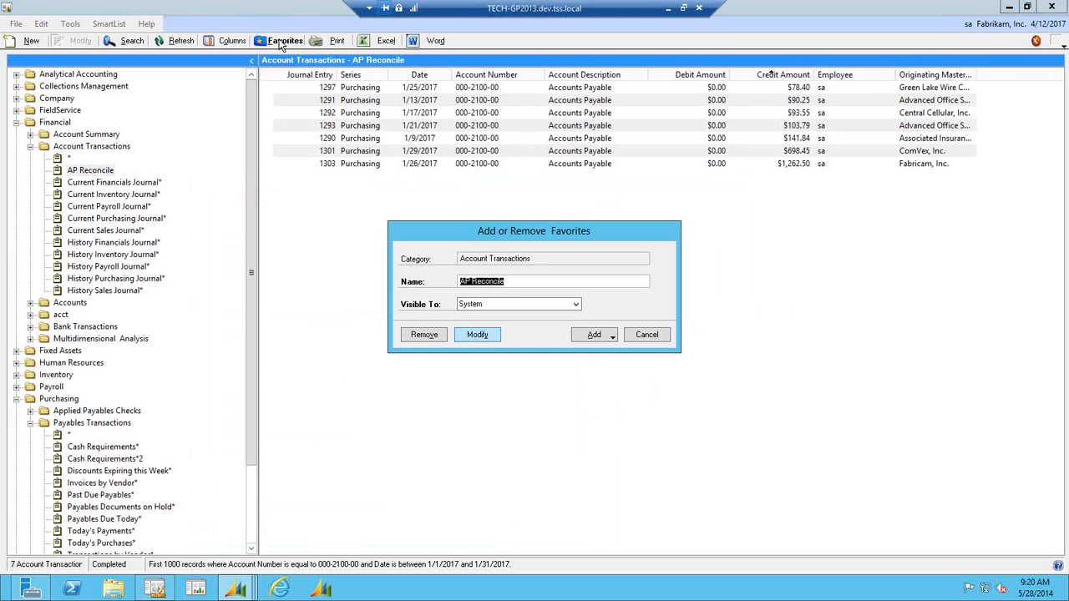
pyautogui.click(514, 281)
pyautogui.write('- 2')
pyautogui.click(597, 339)
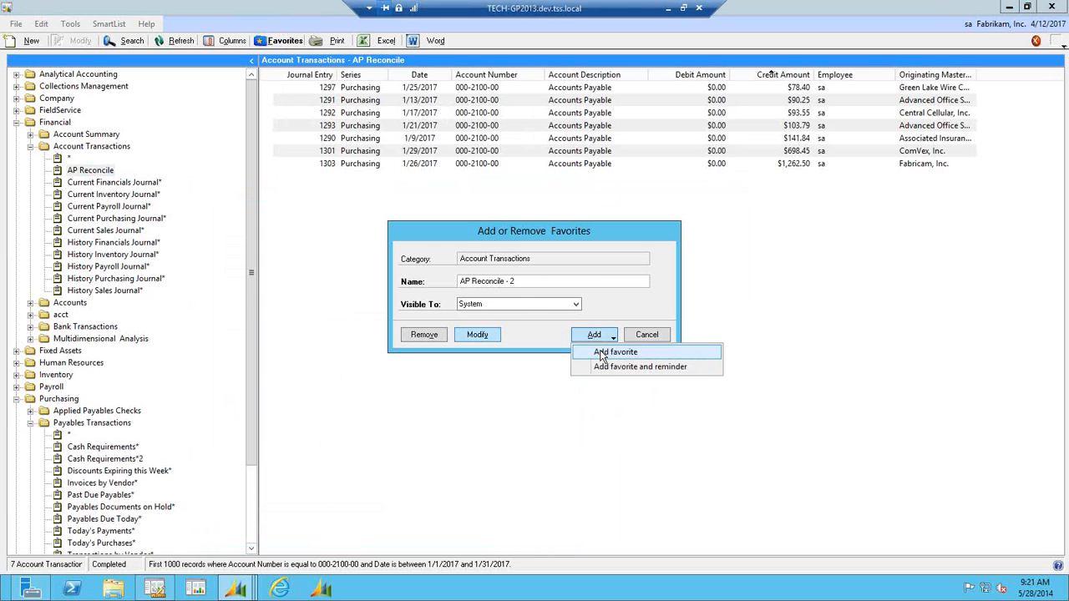
pyautogui.click(601, 352)
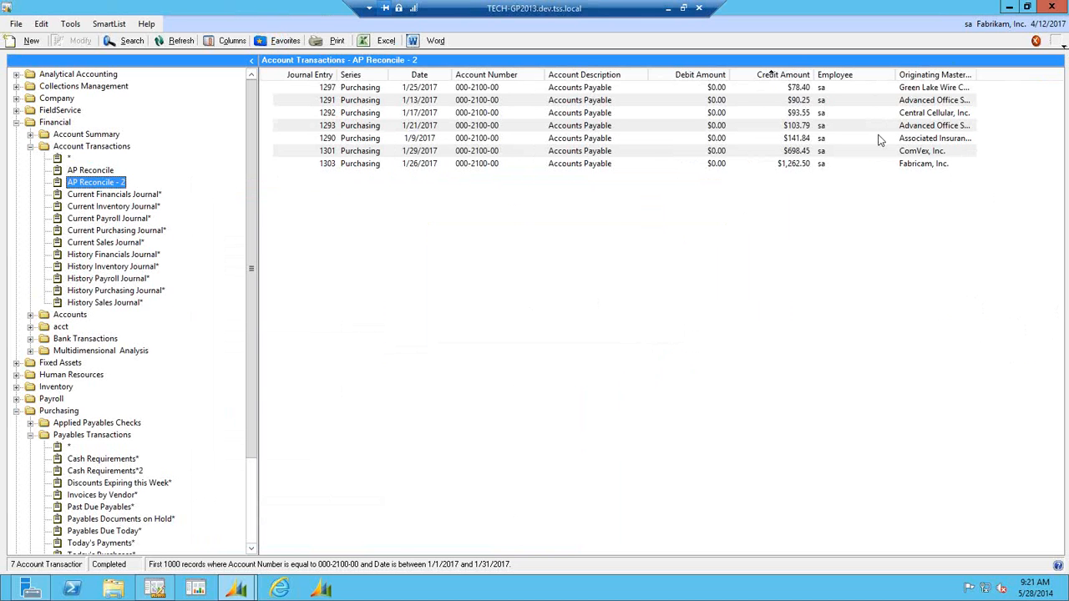
pyautogui.click(284, 40)
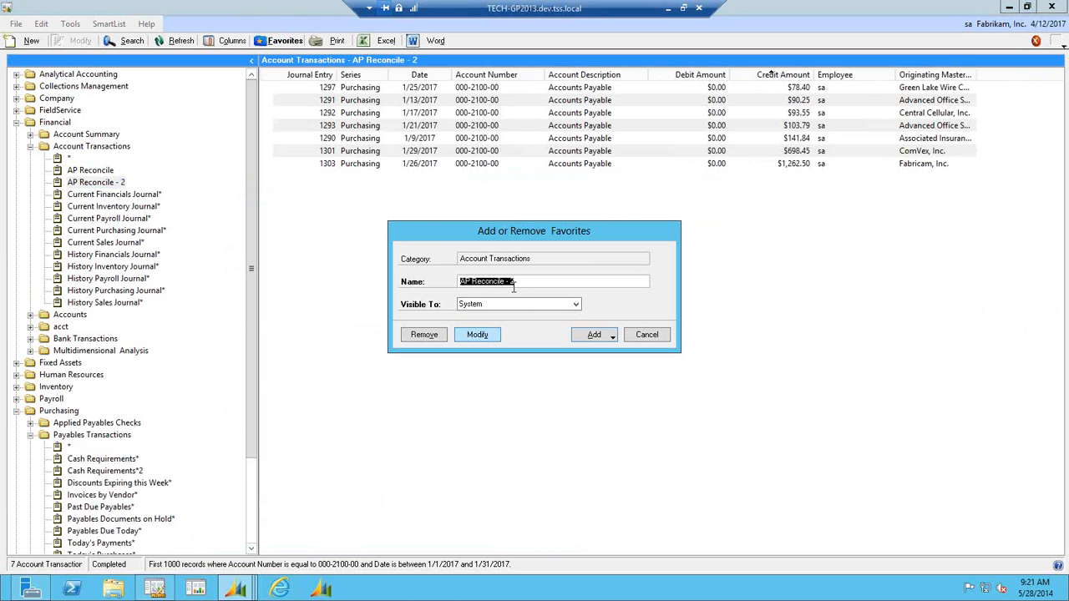
pyautogui.click(651, 336)
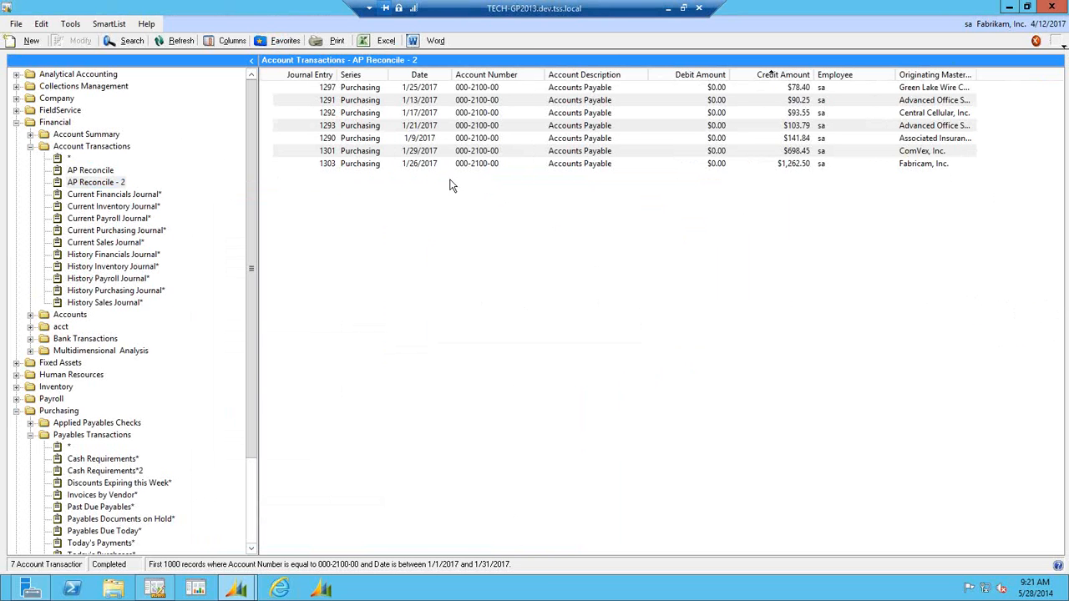
# Open the Current Financials Journal list and switch back to the AP Reconcile list.
pyautogui.click(110, 196)
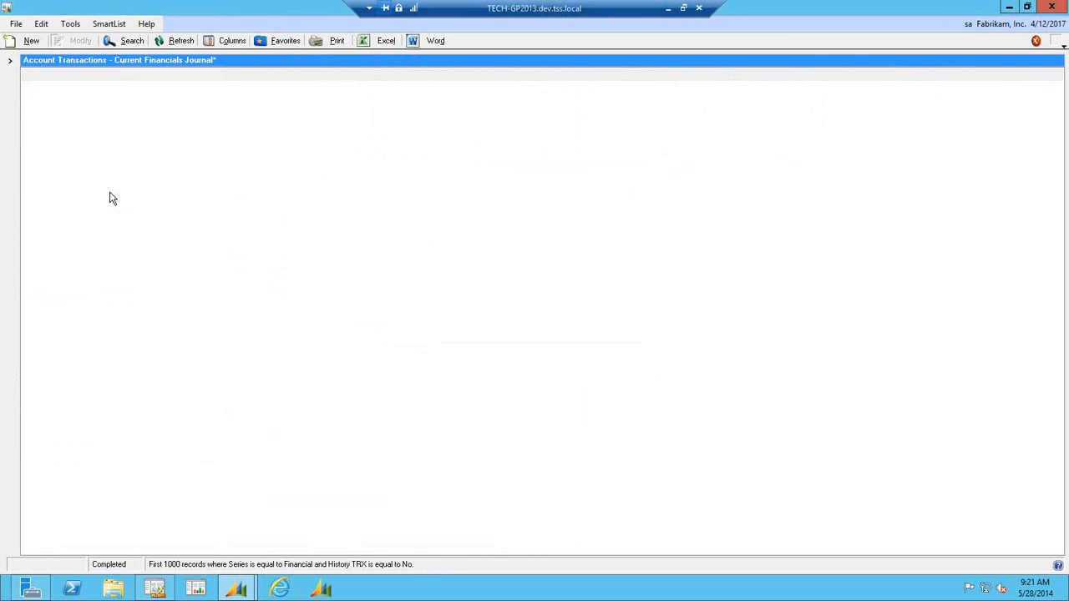
pyautogui.click(11, 64)
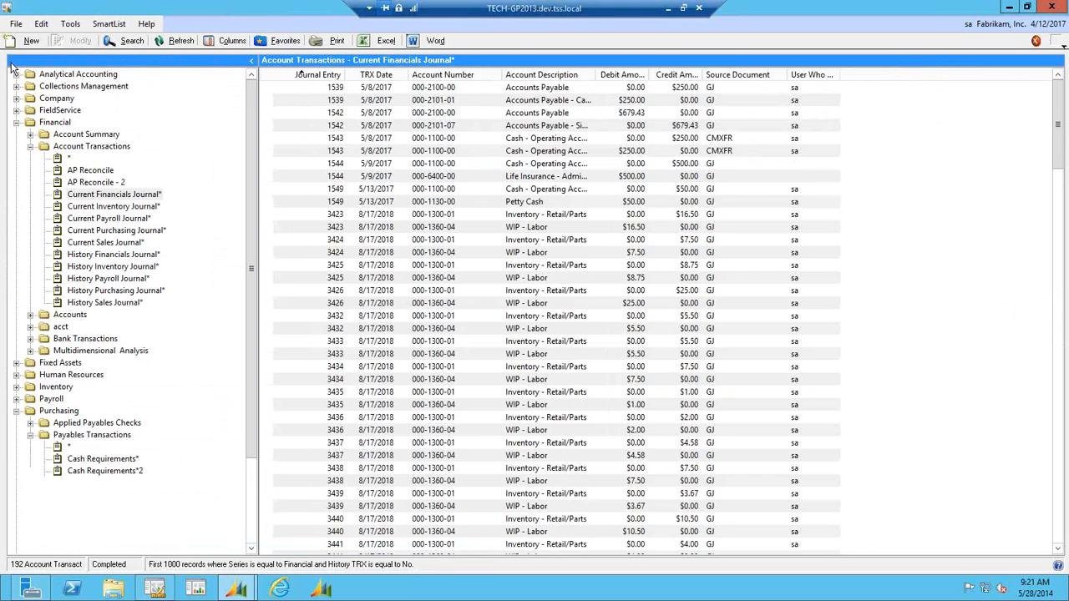
pyautogui.click(92, 173)
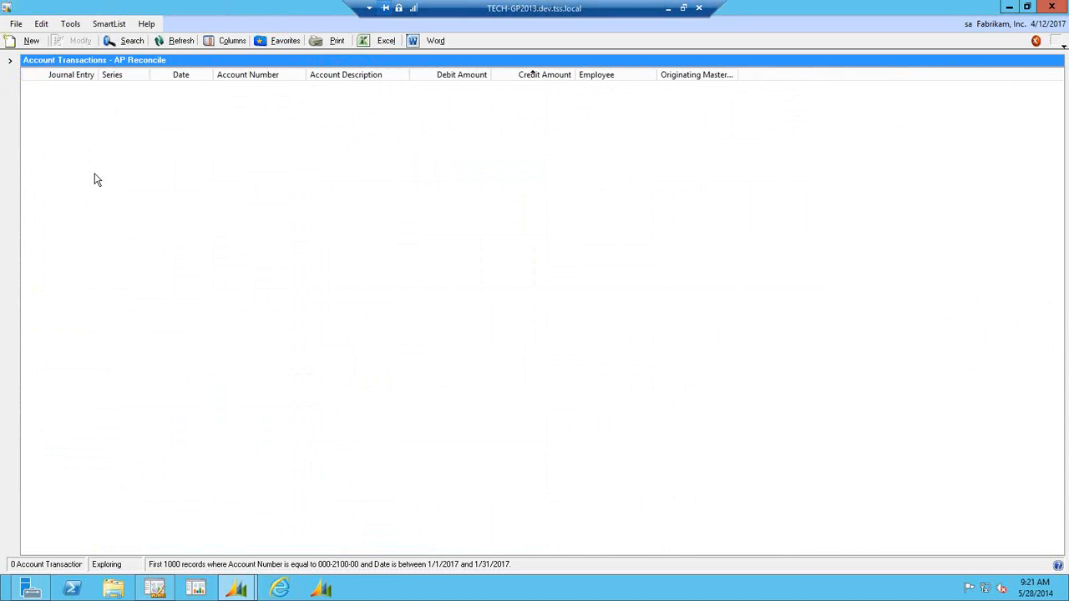
# Try User ID and User Class as the AP Reconcile favorite's visibility, and save the favorite as visible to System.
pyautogui.click(276, 46)
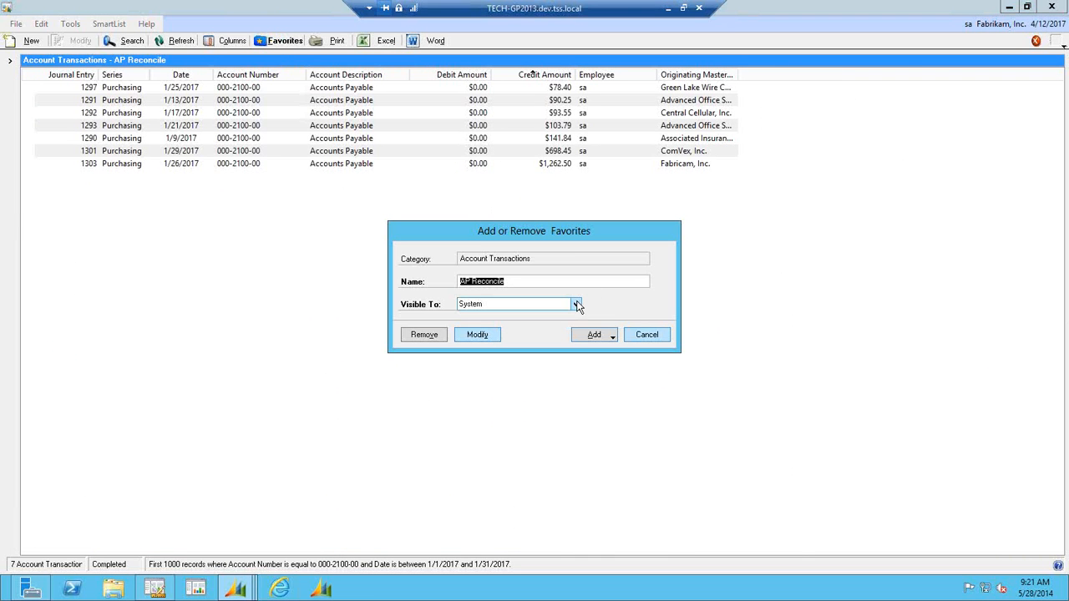
pyautogui.click(577, 304)
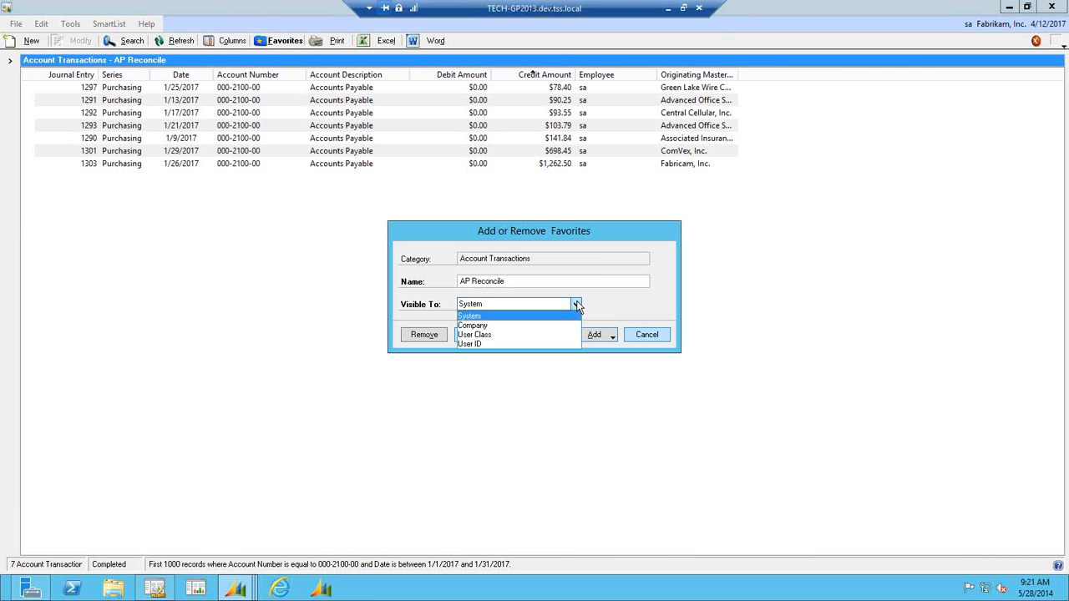
pyautogui.click(490, 343)
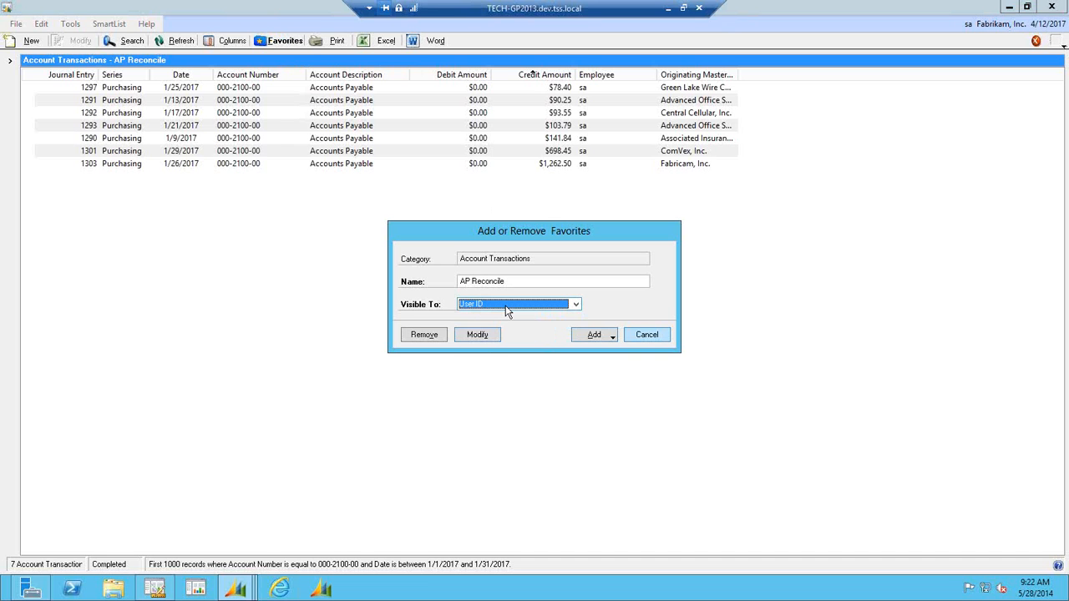
pyautogui.click(506, 309)
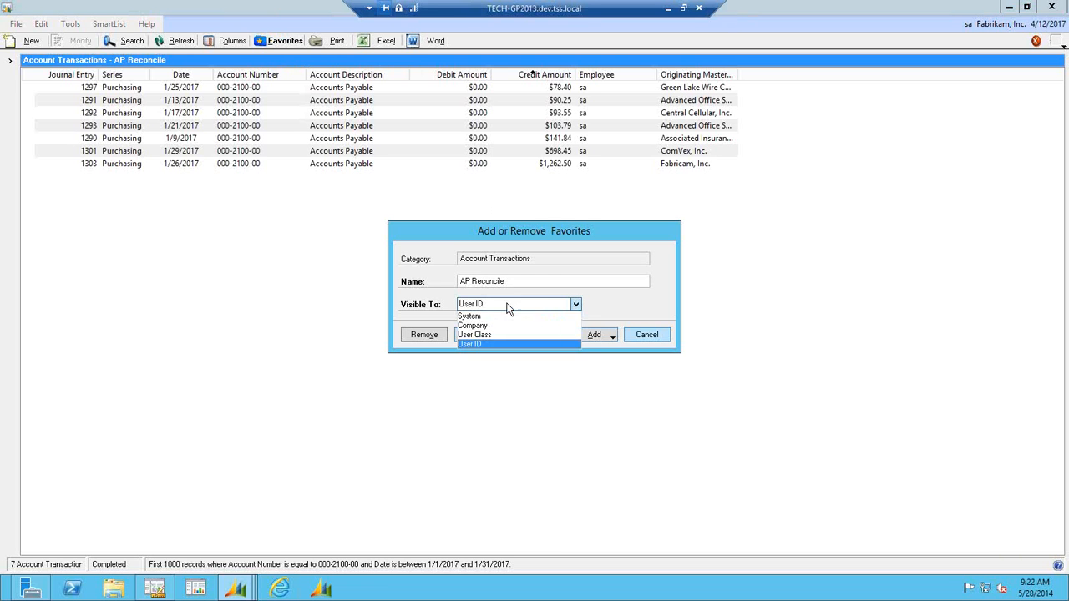
pyautogui.click(488, 335)
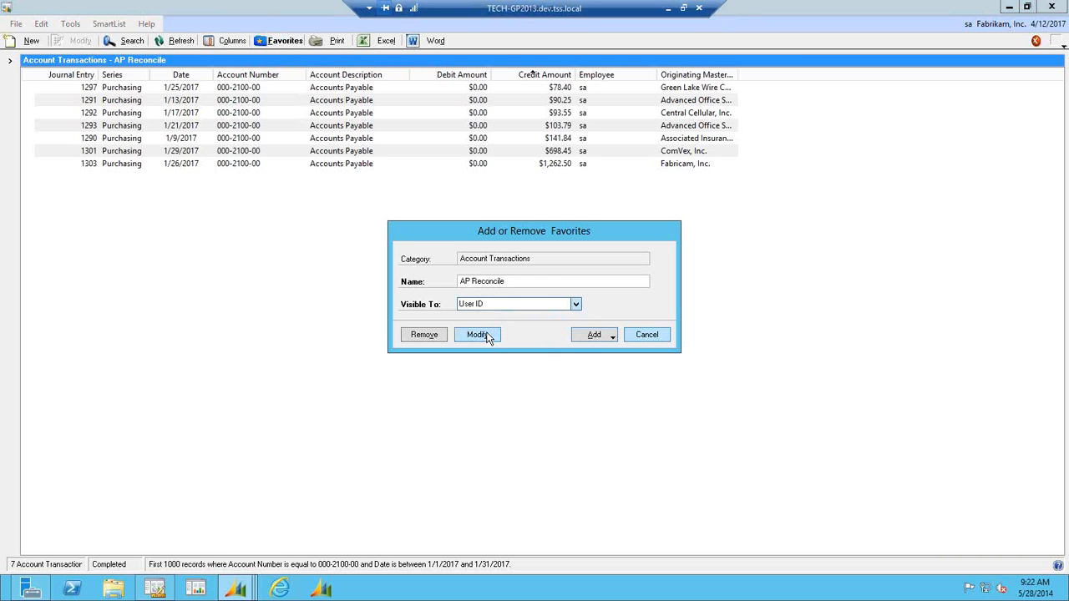
pyautogui.click(576, 306)
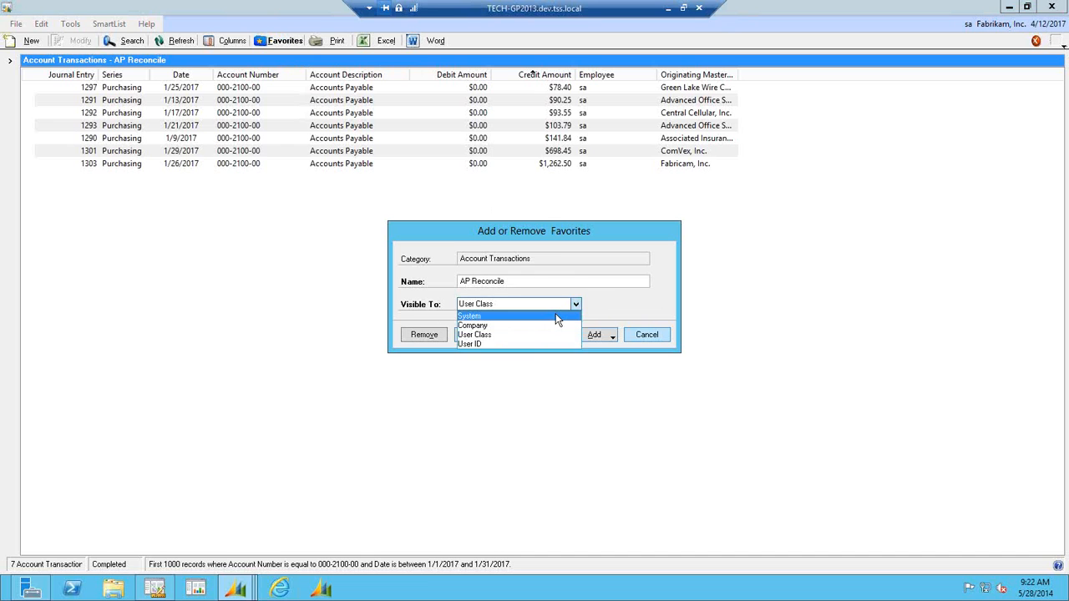
pyautogui.click(555, 316)
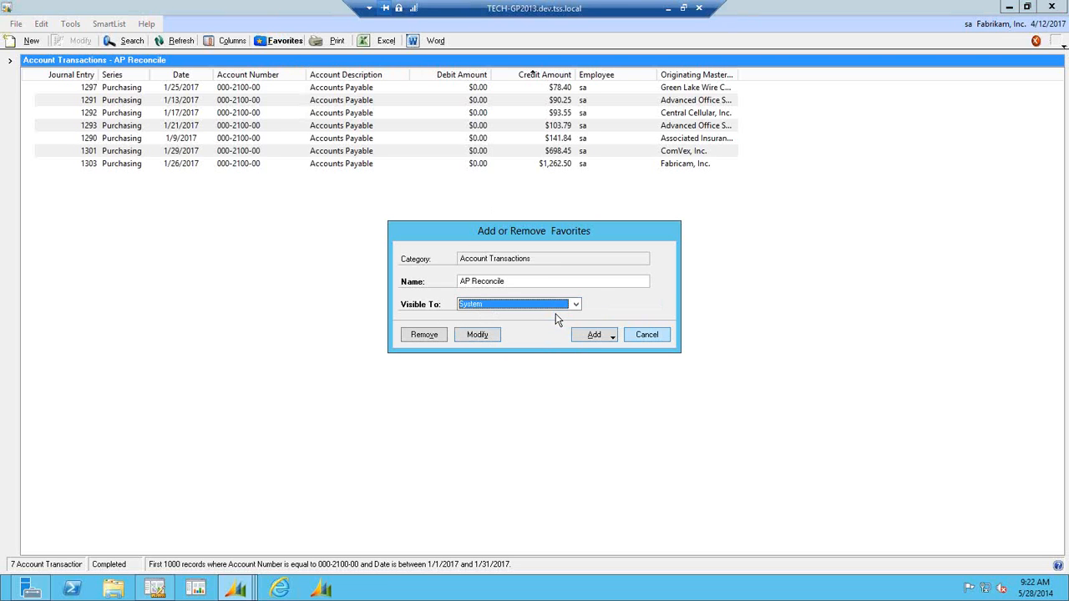
pyautogui.click(478, 335)
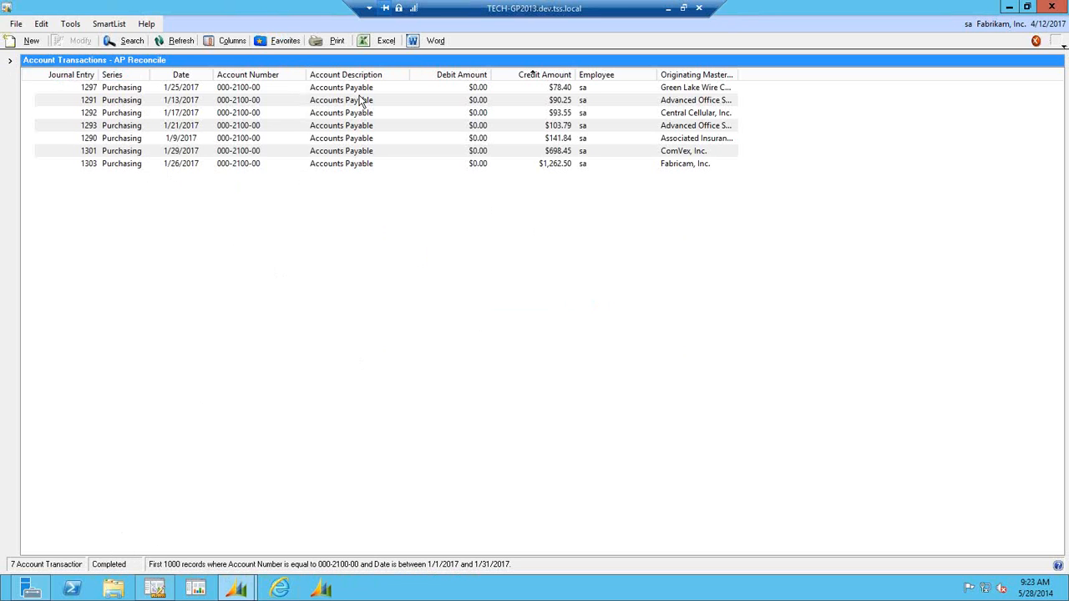
# Export the AP Reconcile list to Excel and sum the Credit Amount column in cell G9.
pyautogui.click(372, 48)
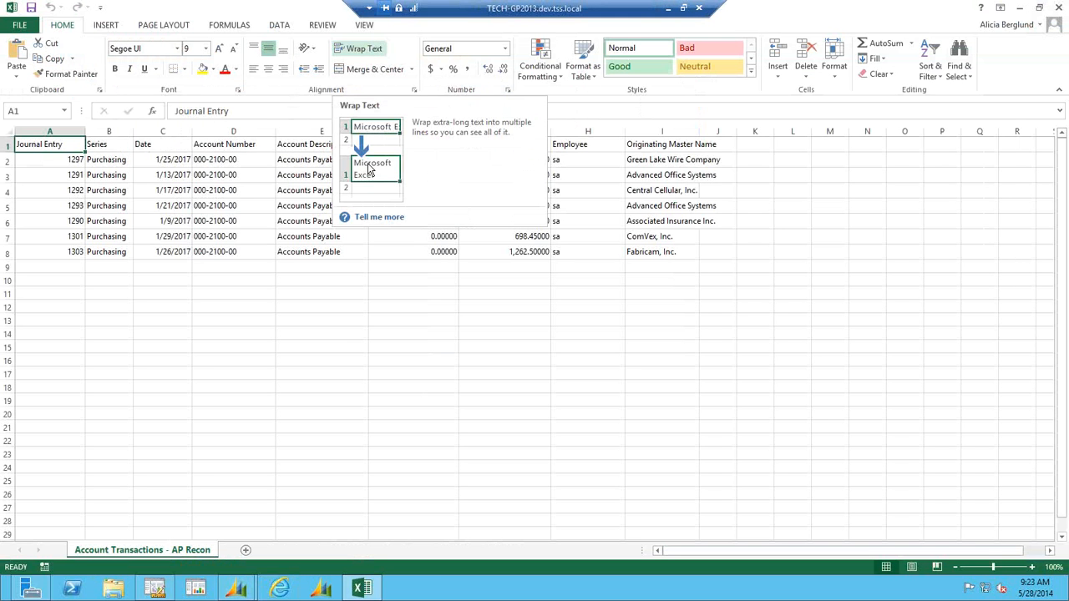
pyautogui.click(346, 345)
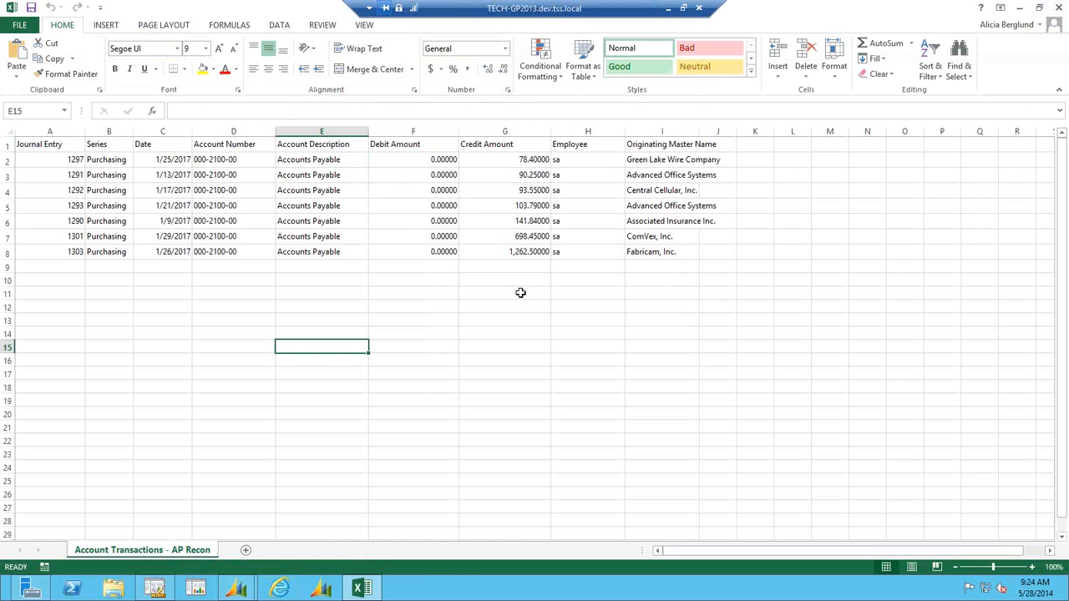
pyautogui.click(525, 267)
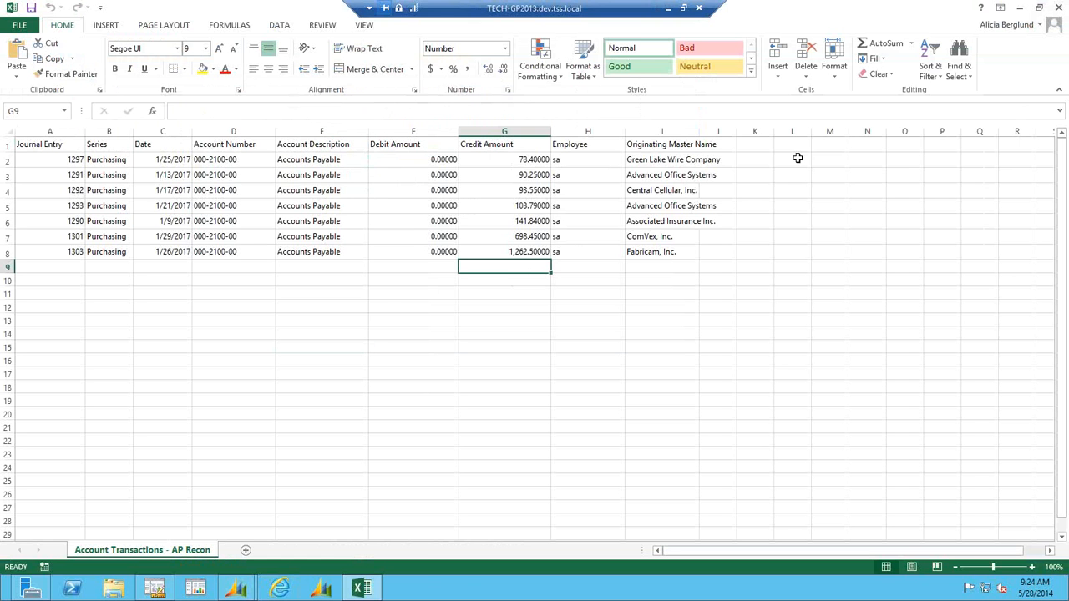
pyautogui.click(877, 43)
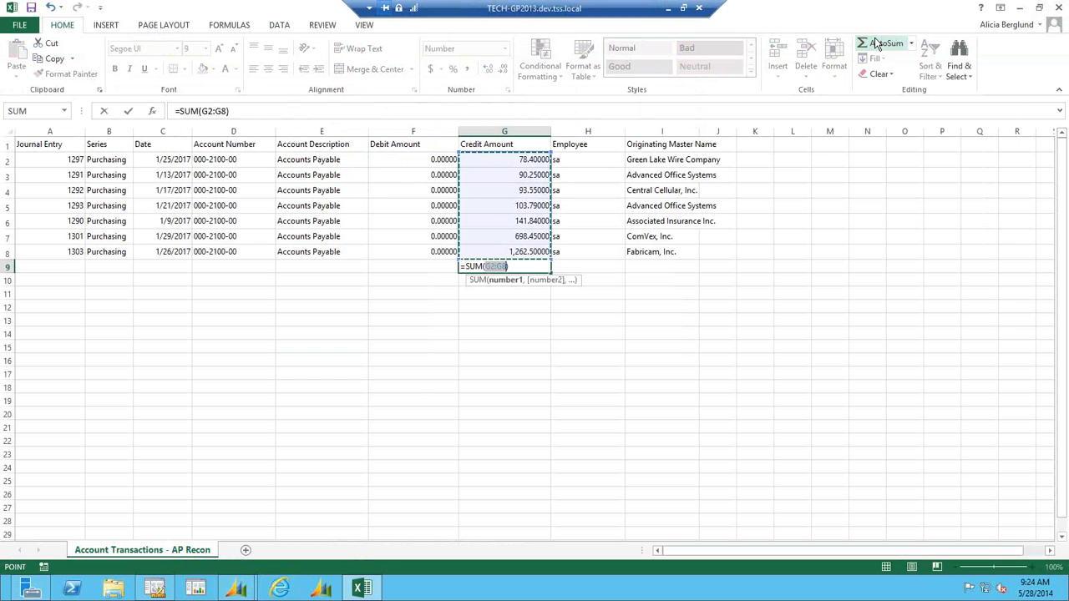
pyautogui.press('Return')
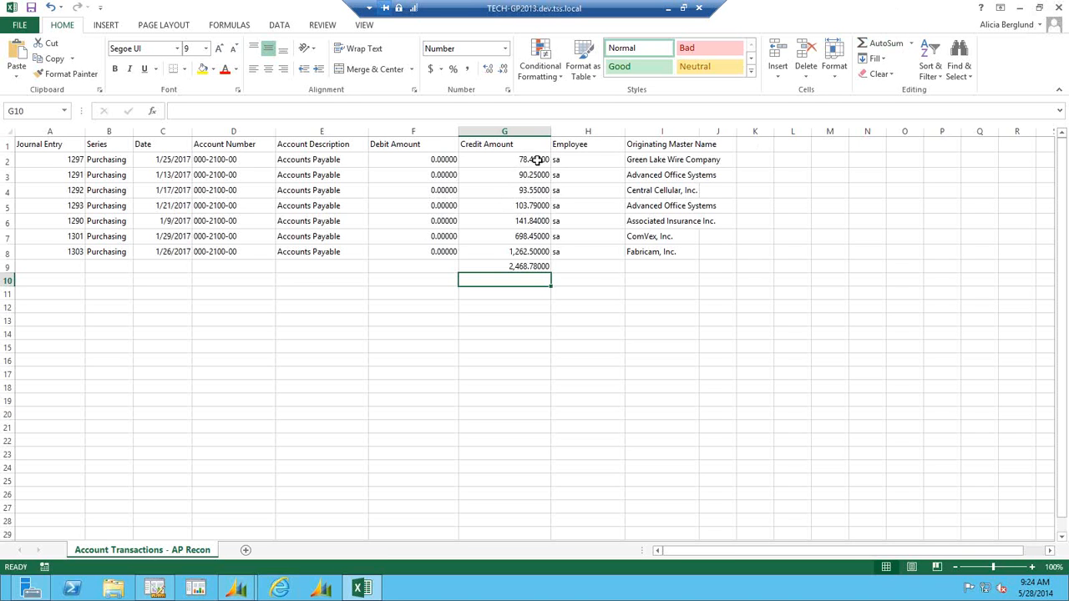
# Reduce the Credit Amount values in G2:G9 to two decimal places and close the workbook without saving.
pyautogui.moveTo(537, 160); pyautogui.dragTo(535, 268)
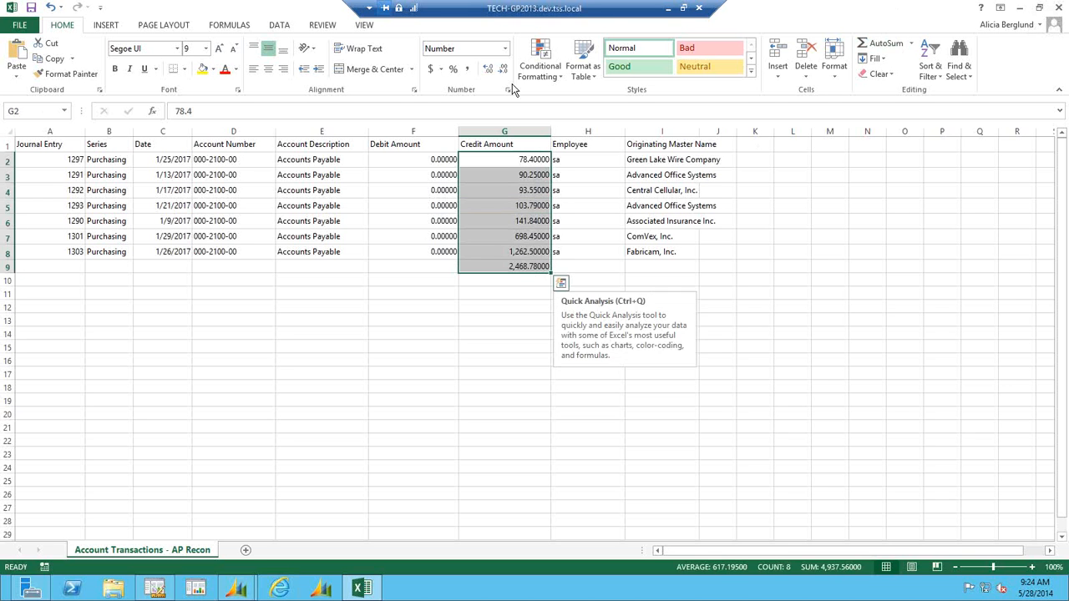
pyautogui.click(503, 71)
pyautogui.click(504, 71)
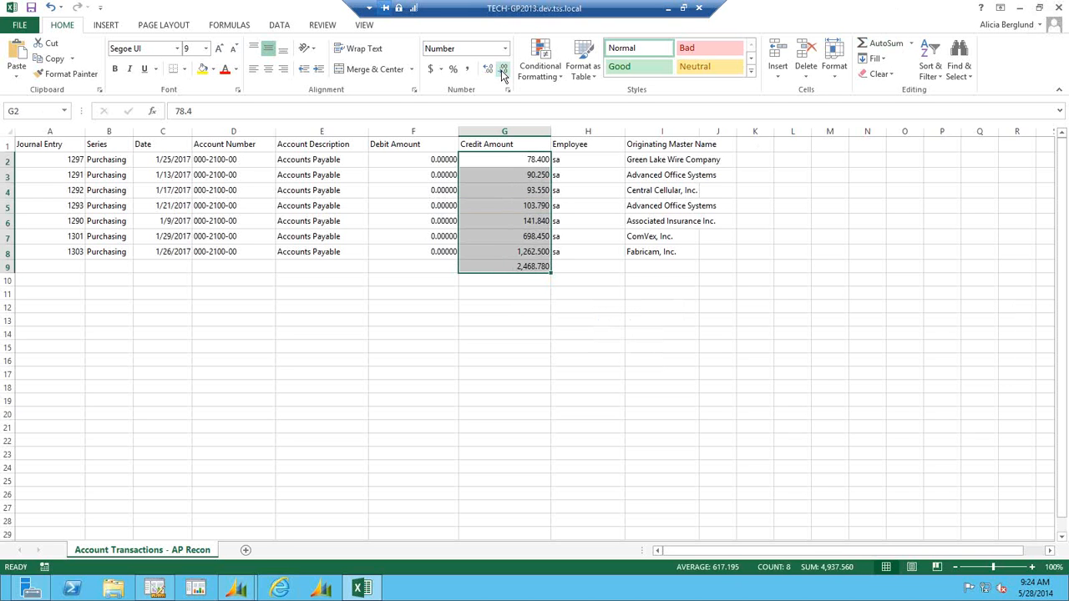
pyautogui.click(504, 71)
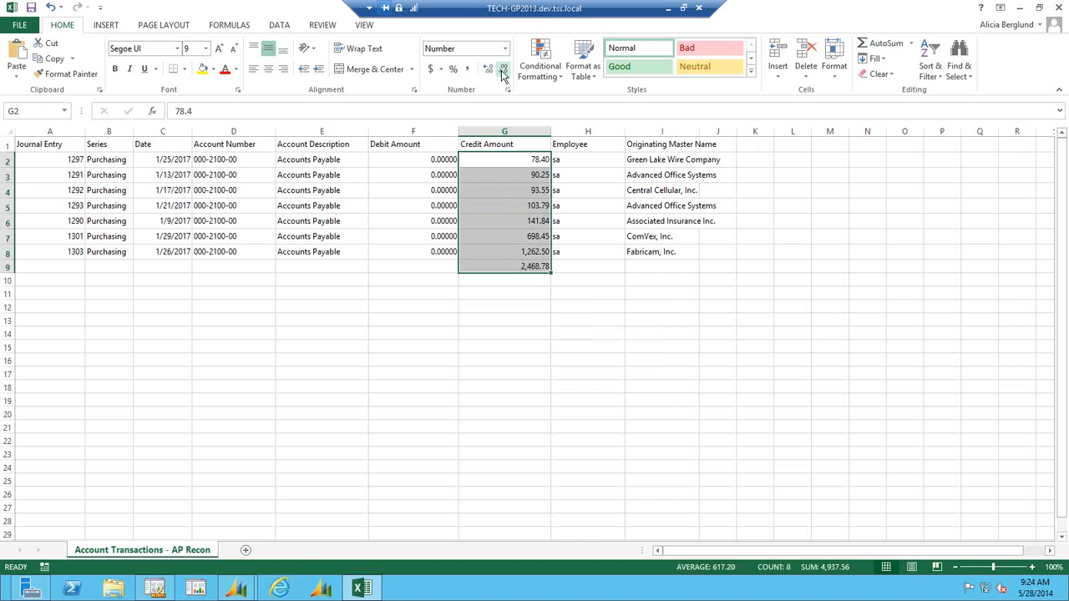
pyautogui.click(514, 255)
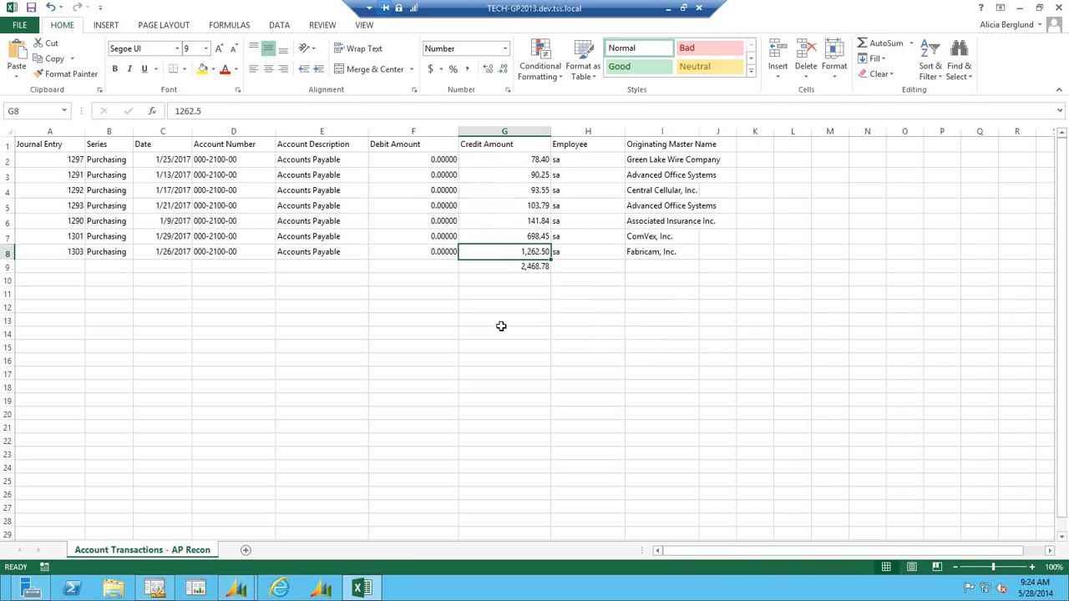
pyautogui.click(1059, 10)
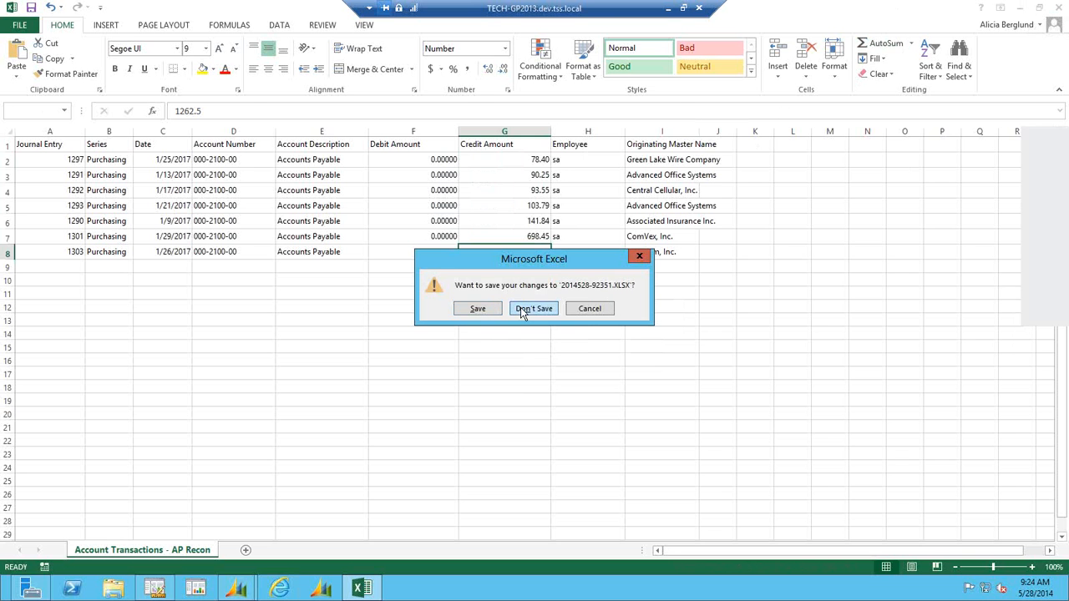
pyautogui.click(523, 309)
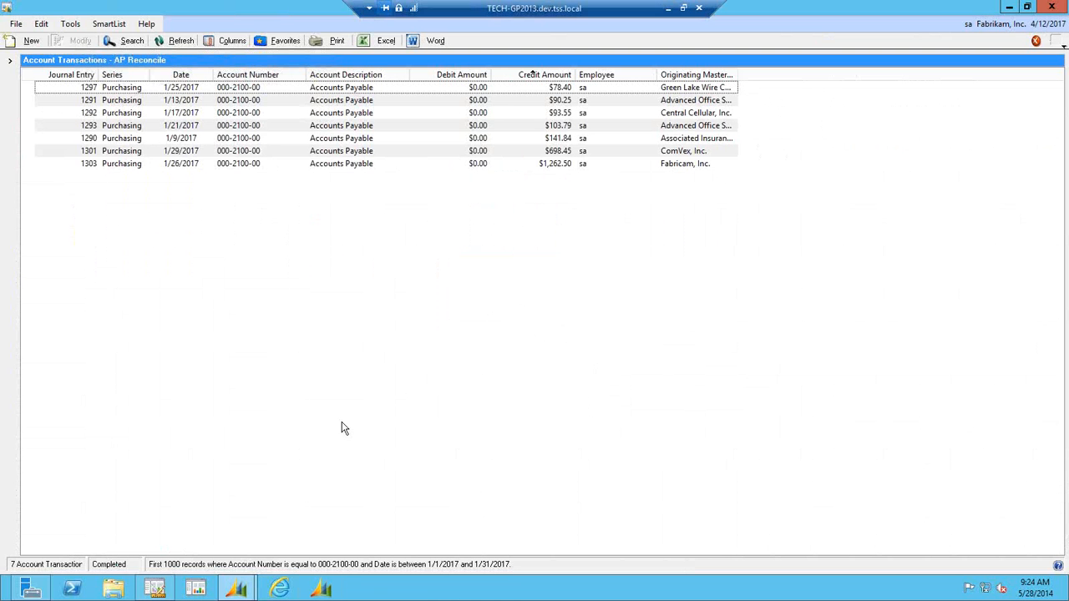
# View the default Account Transactions list (*) and close SmartList.
pyautogui.click(10, 61)
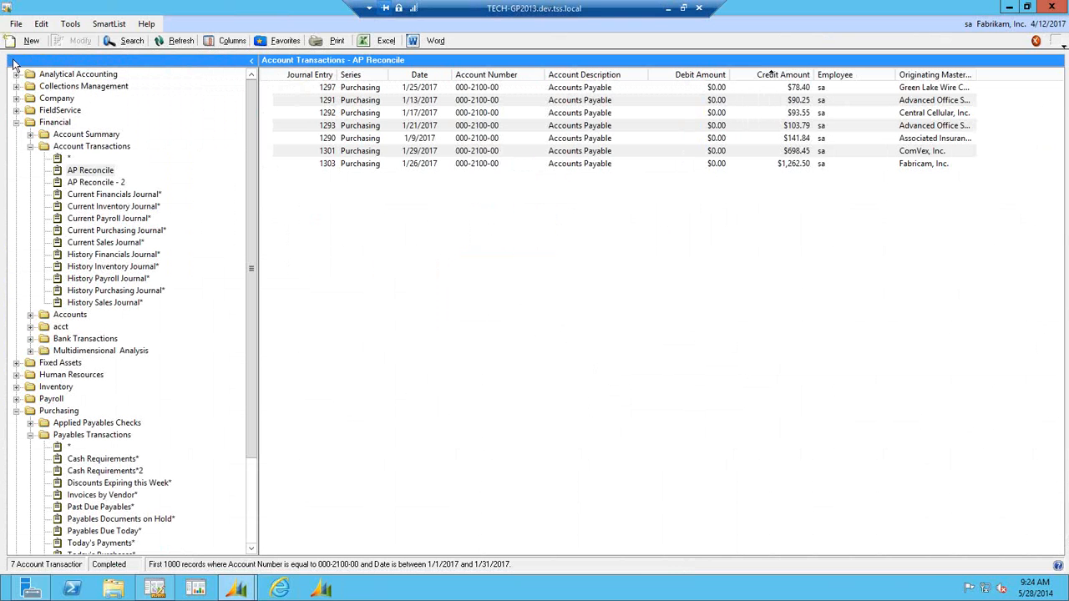
pyautogui.click(69, 160)
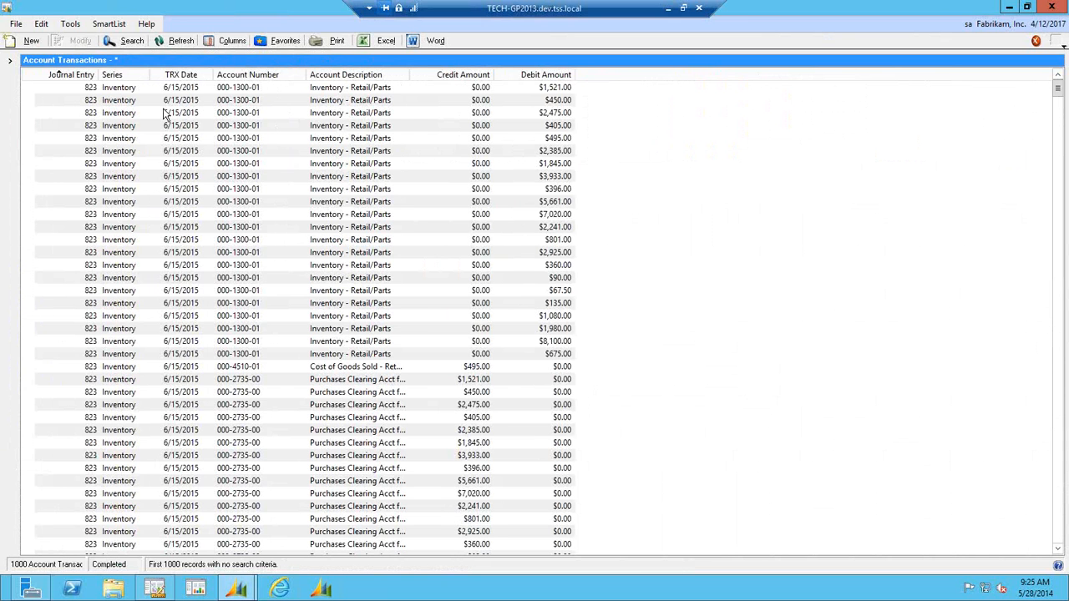
pyautogui.click(10, 62)
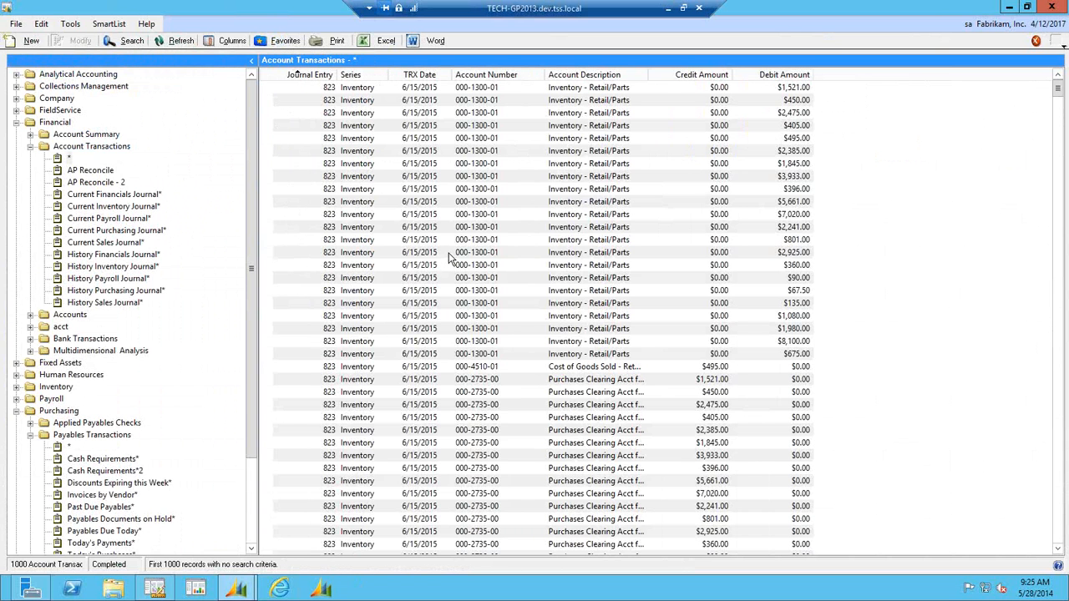
pyautogui.click(1053, 7)
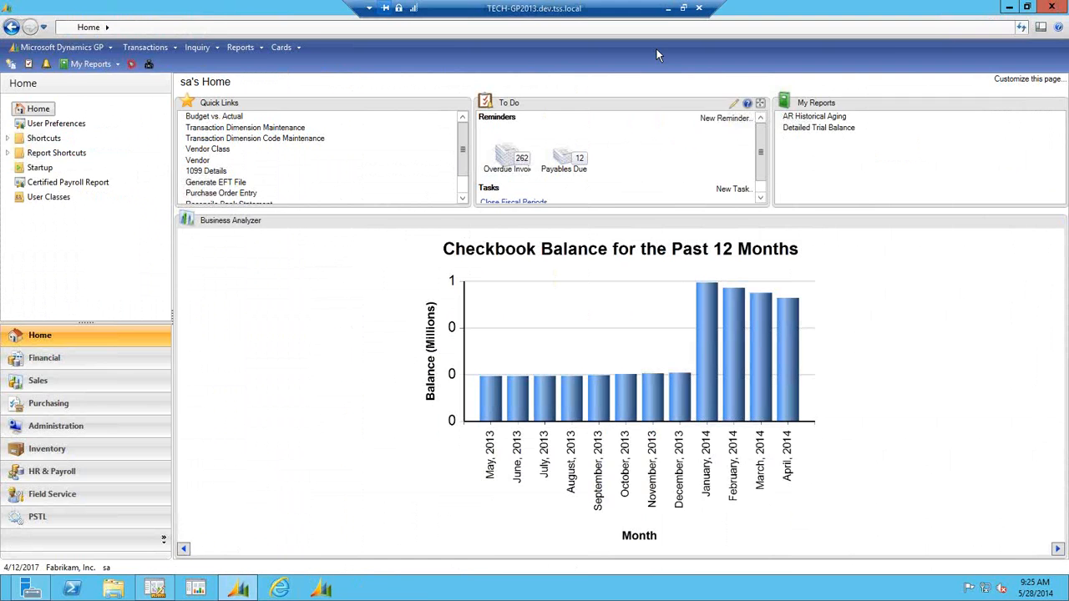
pyautogui.click(667, 8)
pyautogui.click(536, 332)
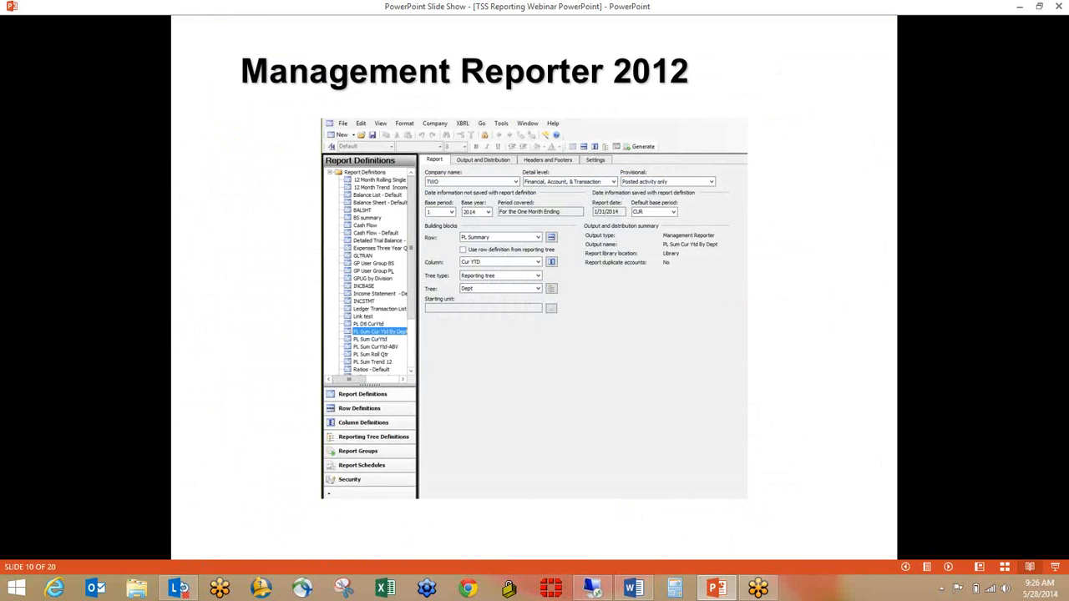
pyautogui.click(574, 256)
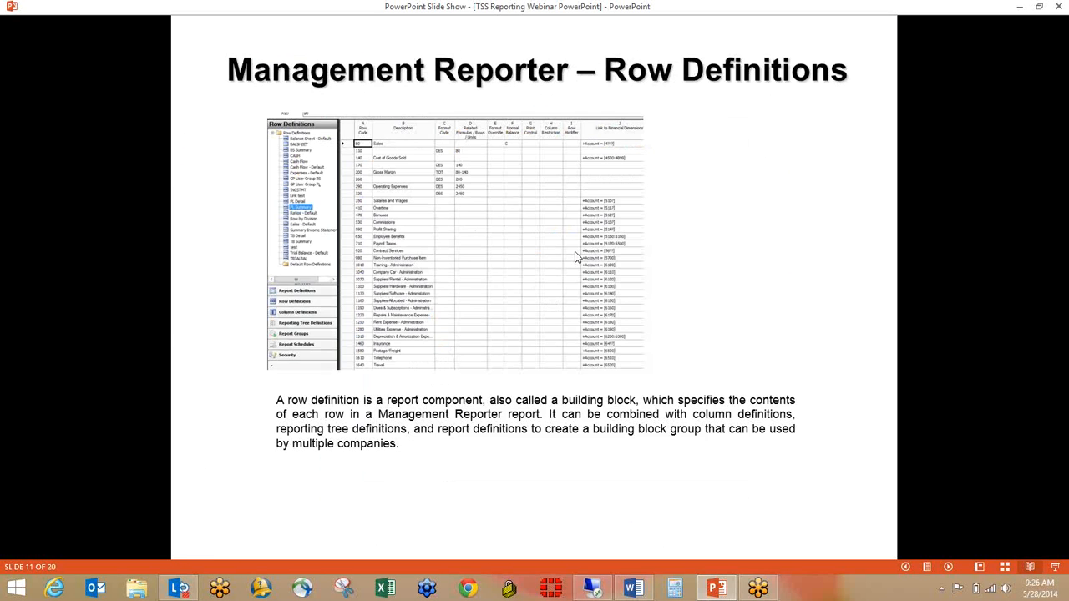
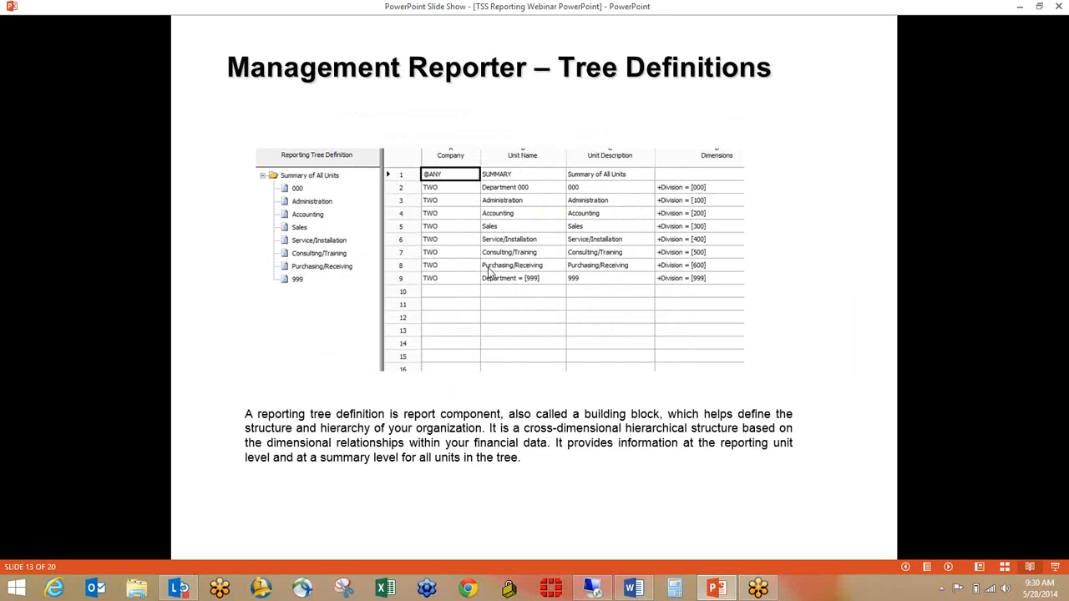
pyautogui.click(527, 244)
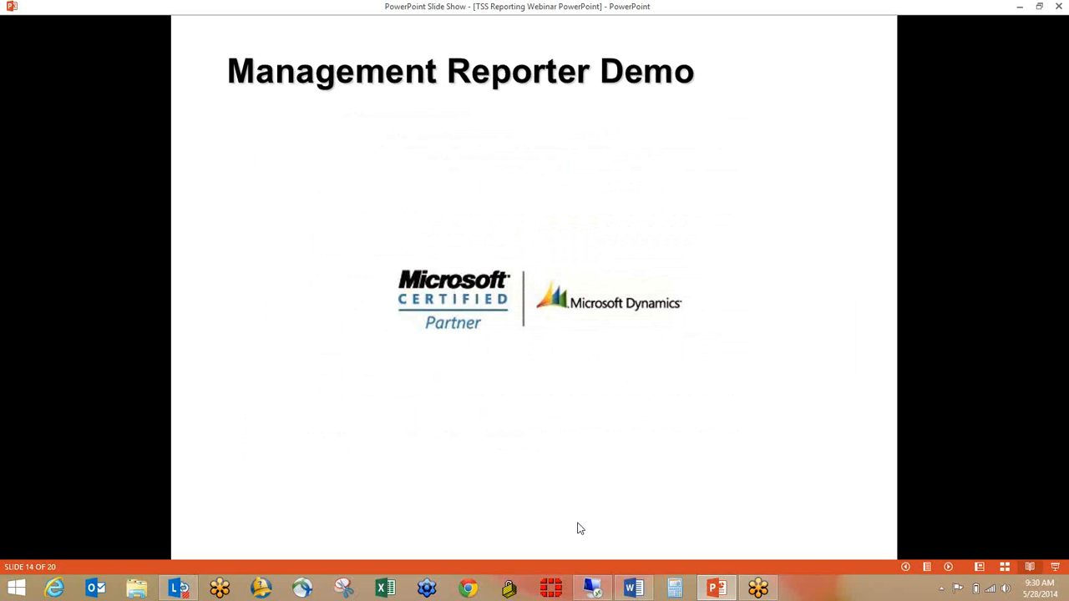
# Return to the remote session, switch to Management Reporter and view the open report definition's output and distribution settings.
pyautogui.click(593, 590)
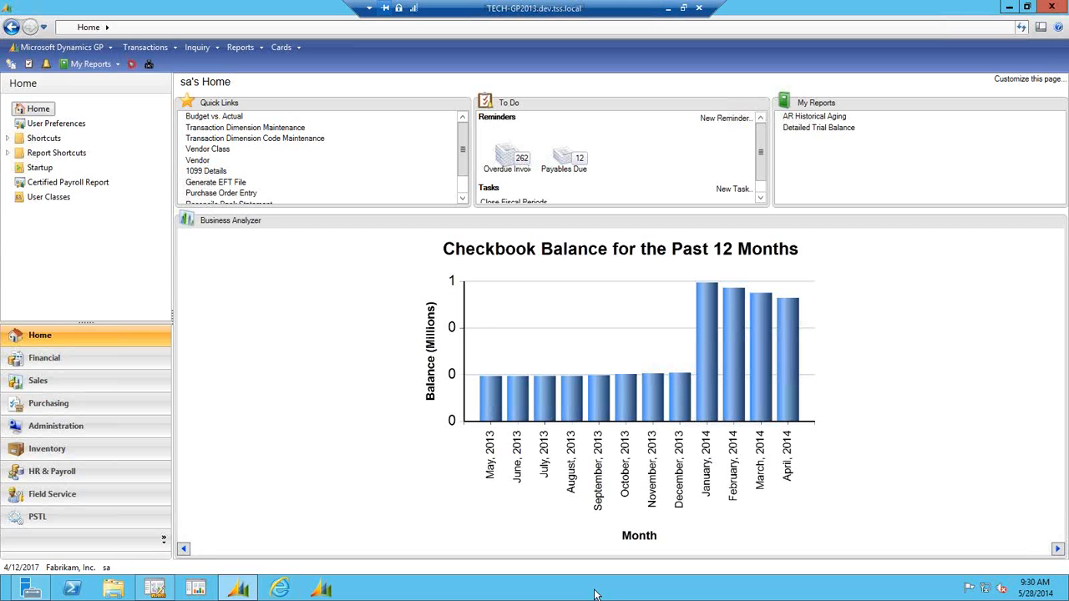
pyautogui.click(156, 587)
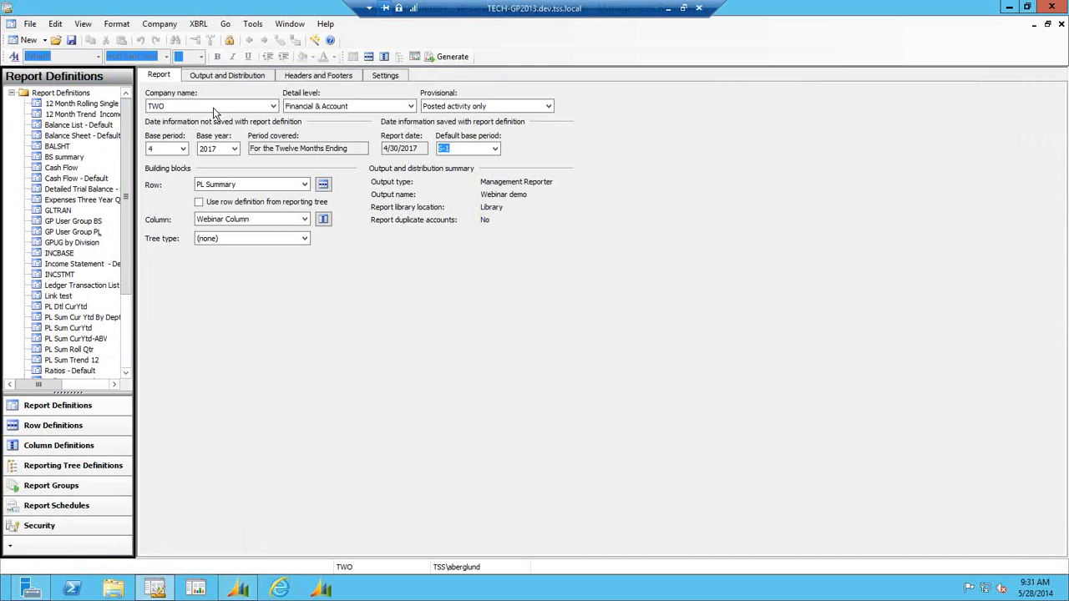
pyautogui.click(215, 76)
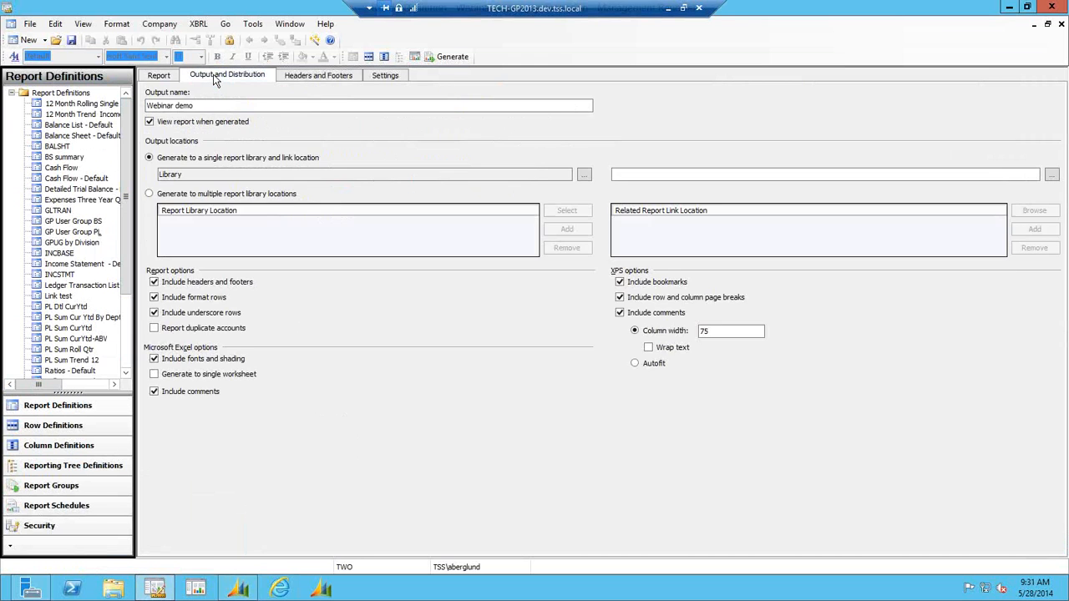
pyautogui.click(159, 78)
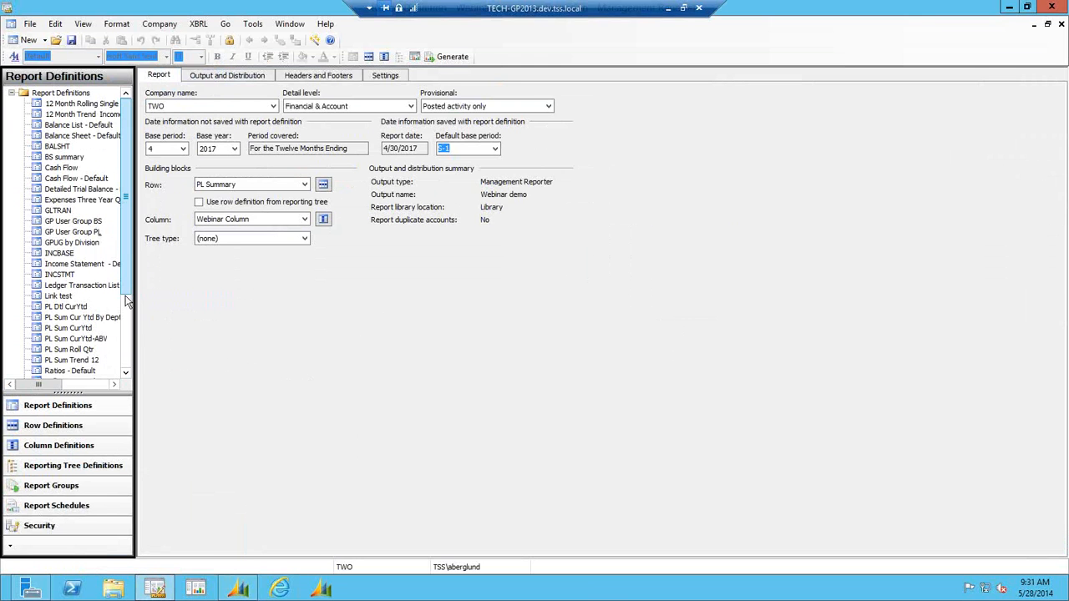
# Open the PL Sum Cur Ytd By Dept report definition, saving the previous report's changes, and open its PL Summary row definition.
pyautogui.click(103, 320)
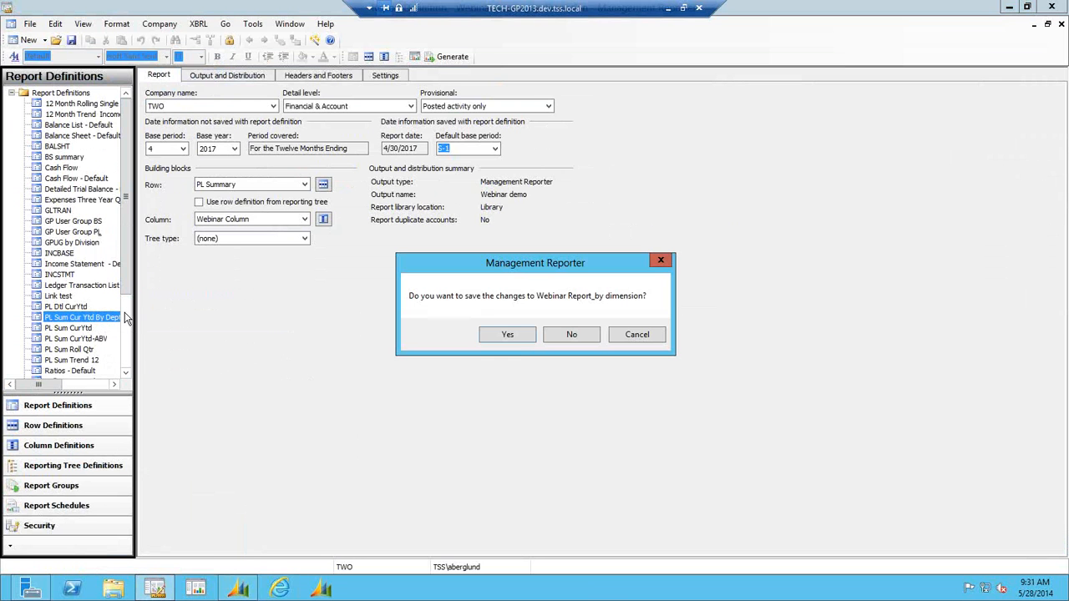
pyautogui.click(522, 335)
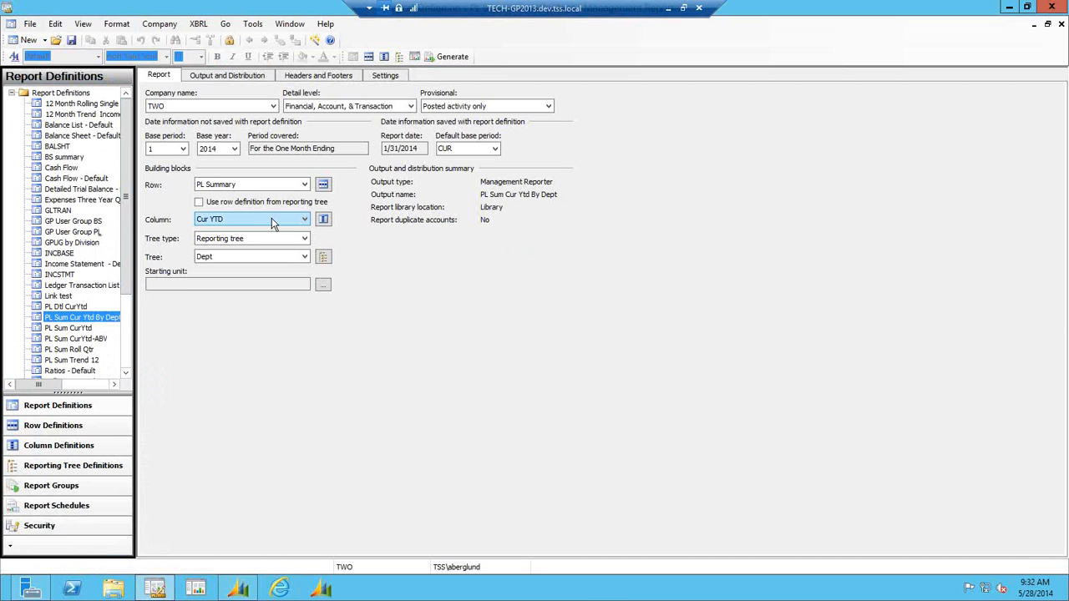
pyautogui.click(323, 185)
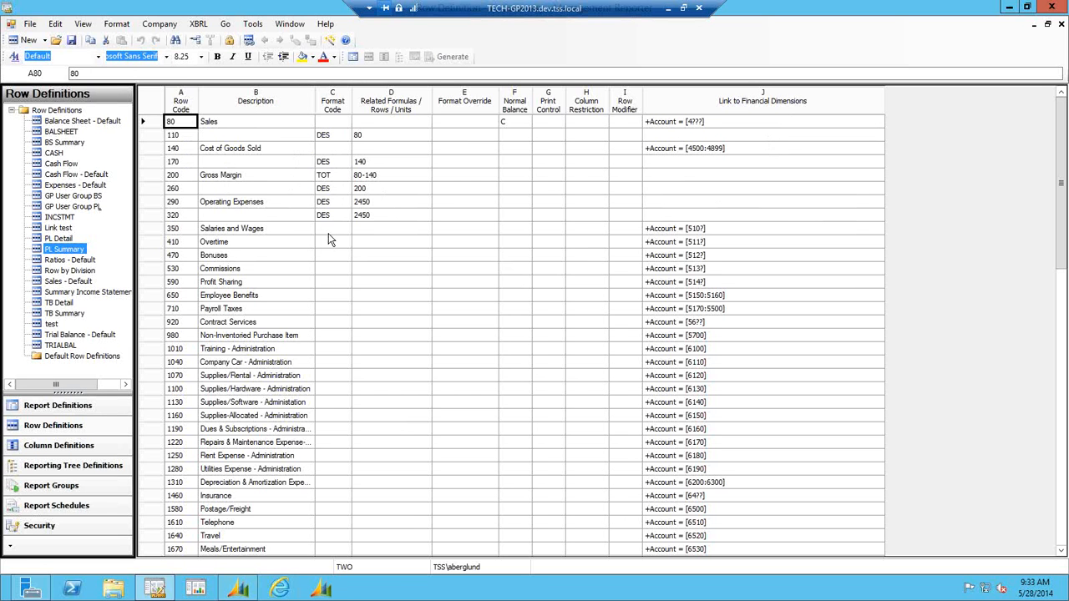
# Inspect the financial dimensions linked to the Salaries and Wages row and close the dialog.
pyautogui.click(665, 231)
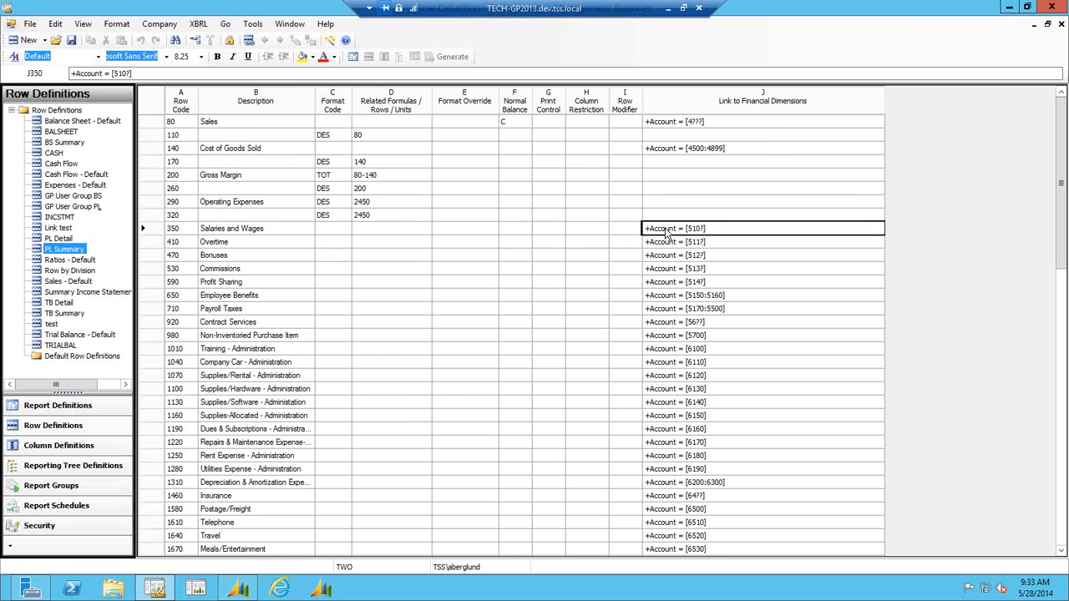
pyautogui.doubleClick(666, 230)
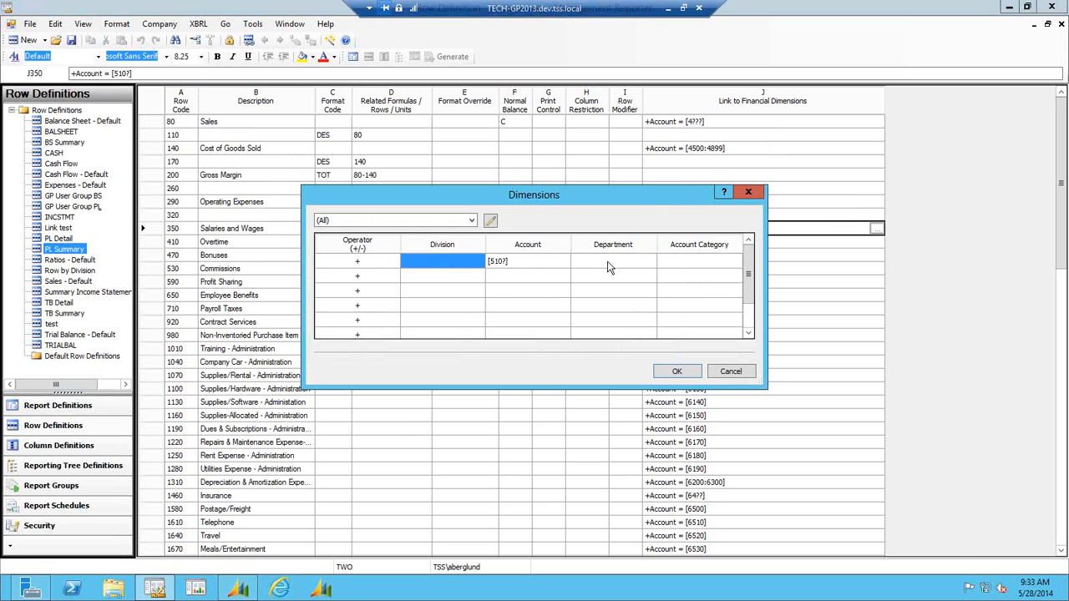
pyautogui.click(527, 267)
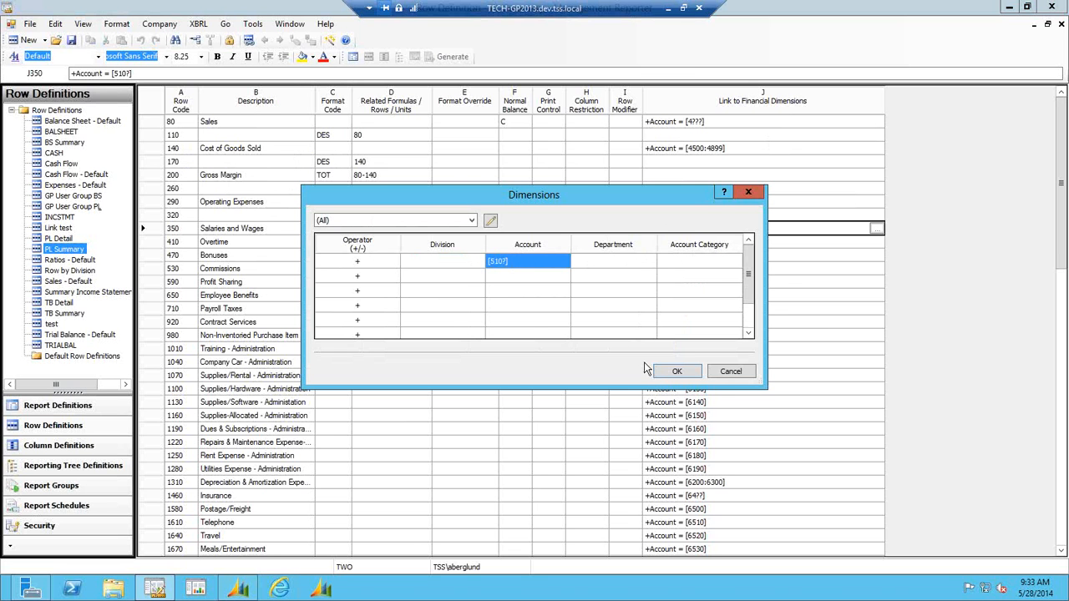
pyautogui.click(675, 371)
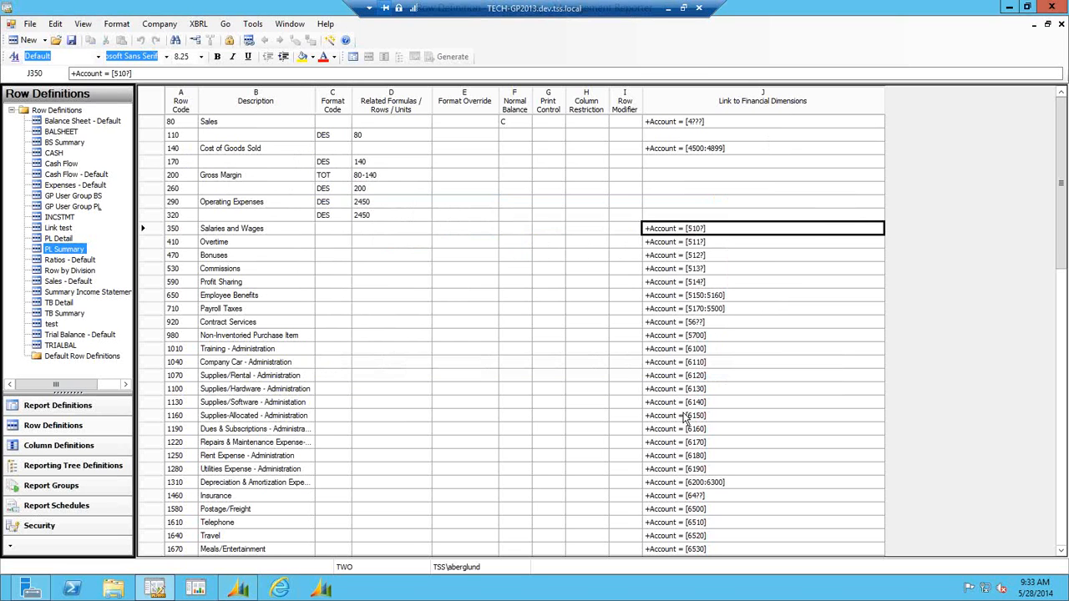
# Open the account range linked to the Depreciation & Amortization row and look up its starting account, 6200.
pyautogui.doubleClick(683, 483)
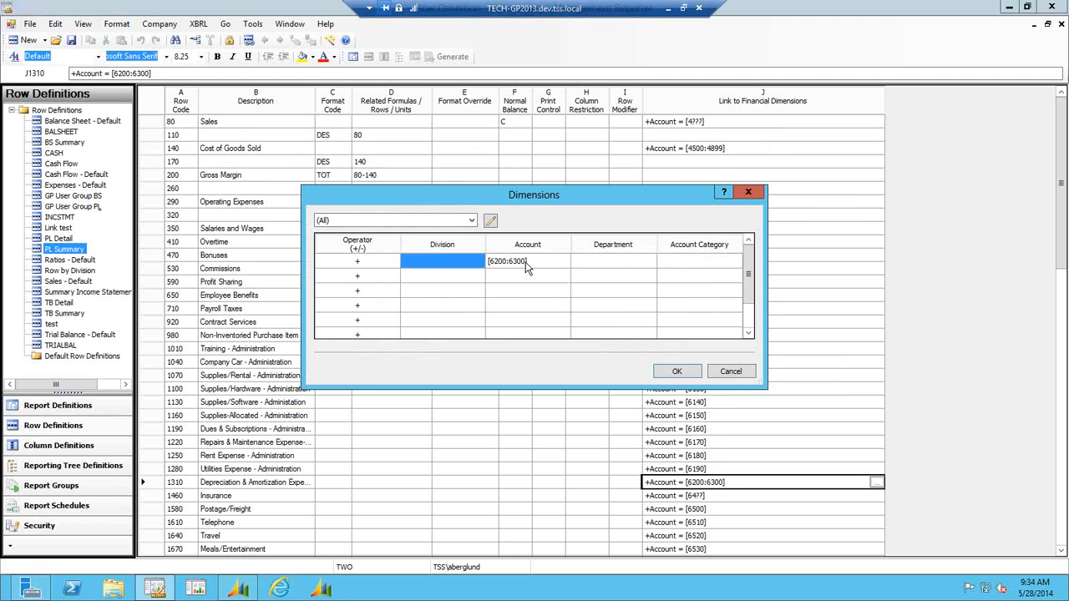
pyautogui.doubleClick(526, 263)
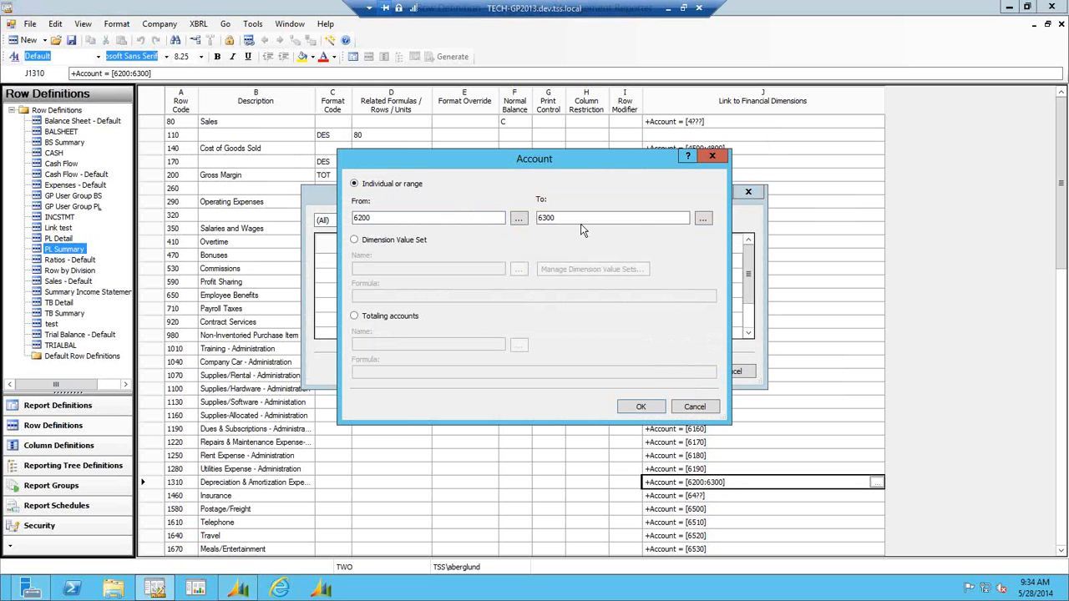
pyautogui.click(519, 219)
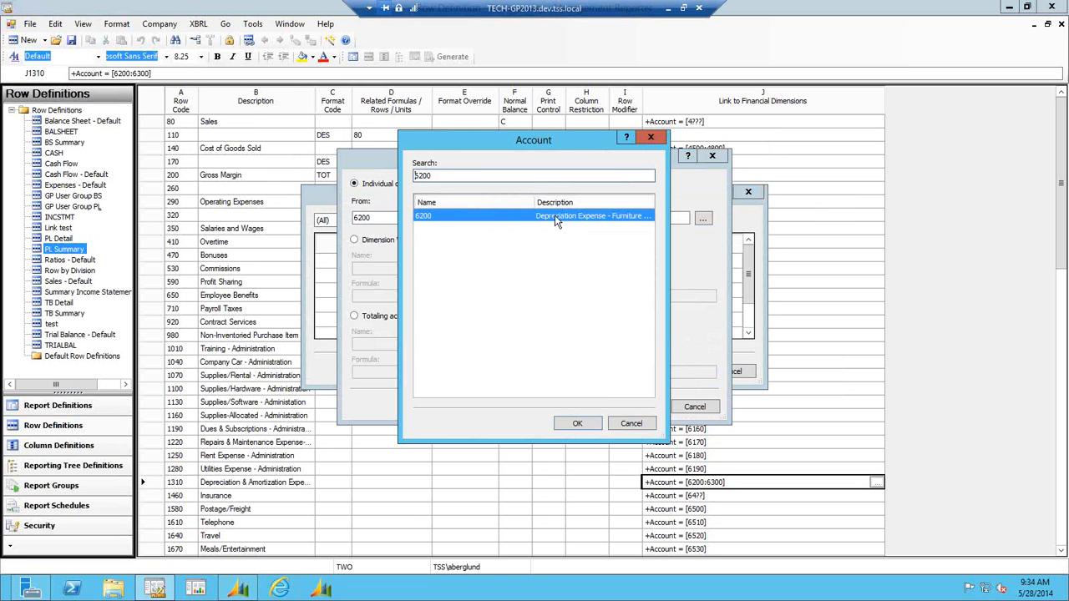
pyautogui.doubleClick(500, 215)
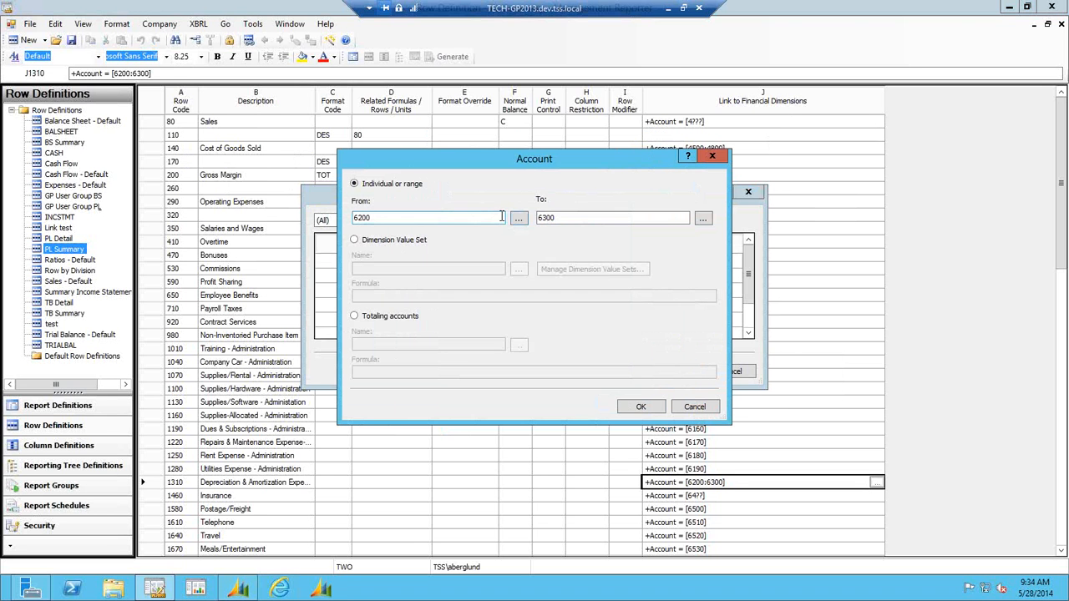
# Browse the unfiltered account list for the range's ending account, cancel the lookup and close the dimension dialogs.
pyautogui.click(703, 219)
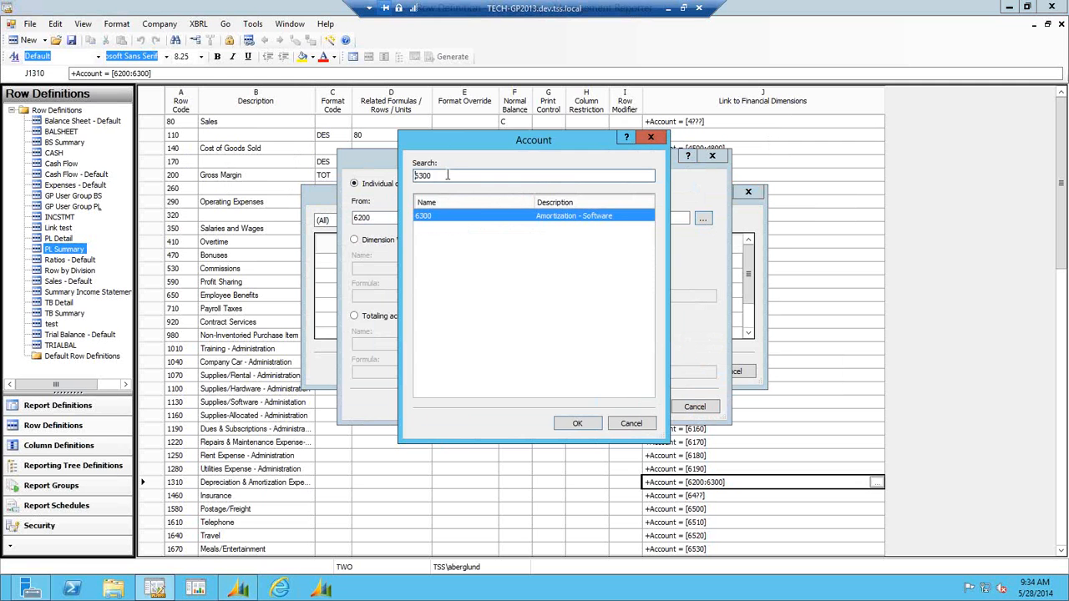
pyautogui.press('BackSpace')
pyautogui.press('BackSpace')
pyautogui.press('BackSpace')
pyautogui.press('BackSpace')
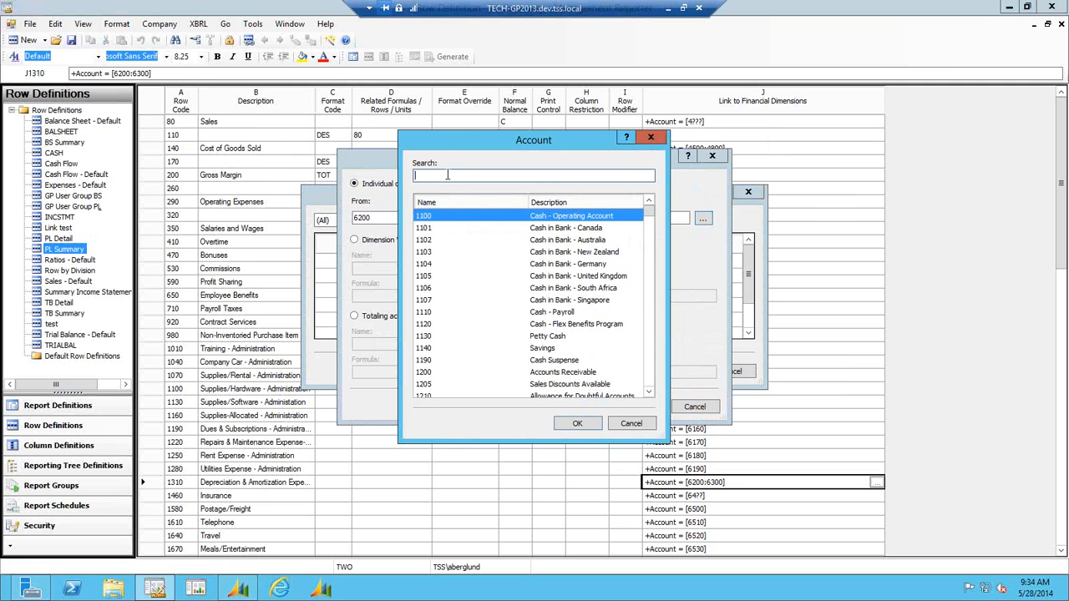
pyautogui.moveTo(648, 214)
pyautogui.mouseDown()
pyautogui.moveTo(649, 302)
pyautogui.moveTo(643, 219)
pyautogui.mouseUp()
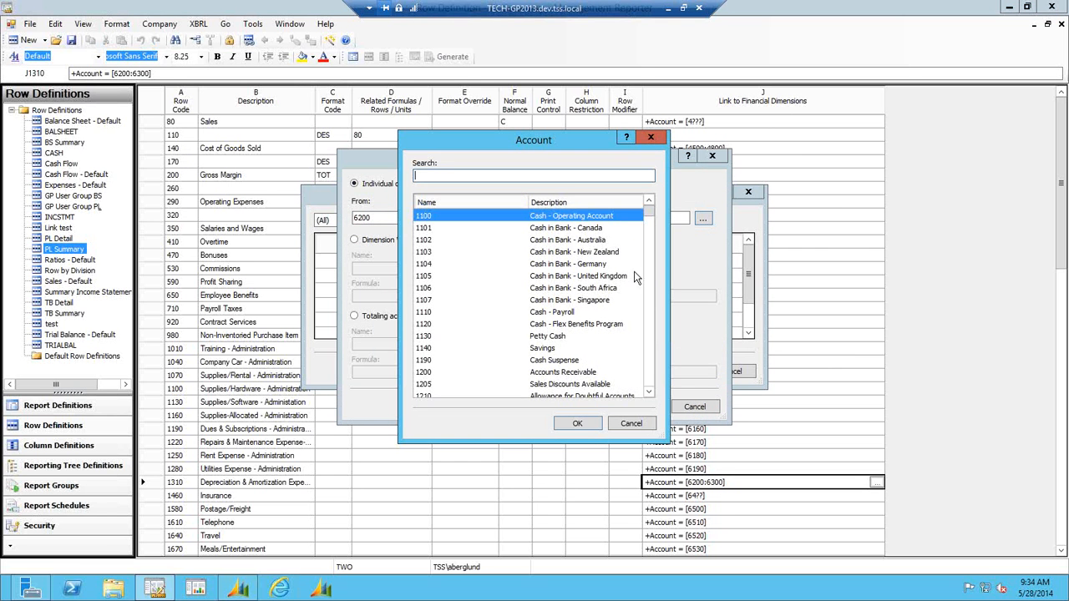
pyautogui.click(631, 424)
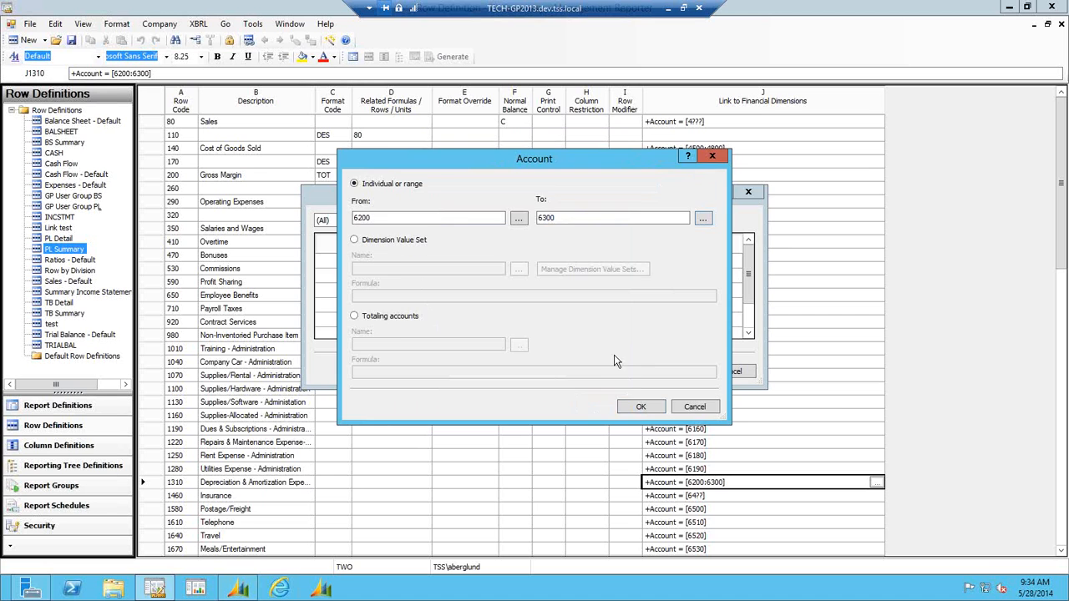
pyautogui.click(639, 409)
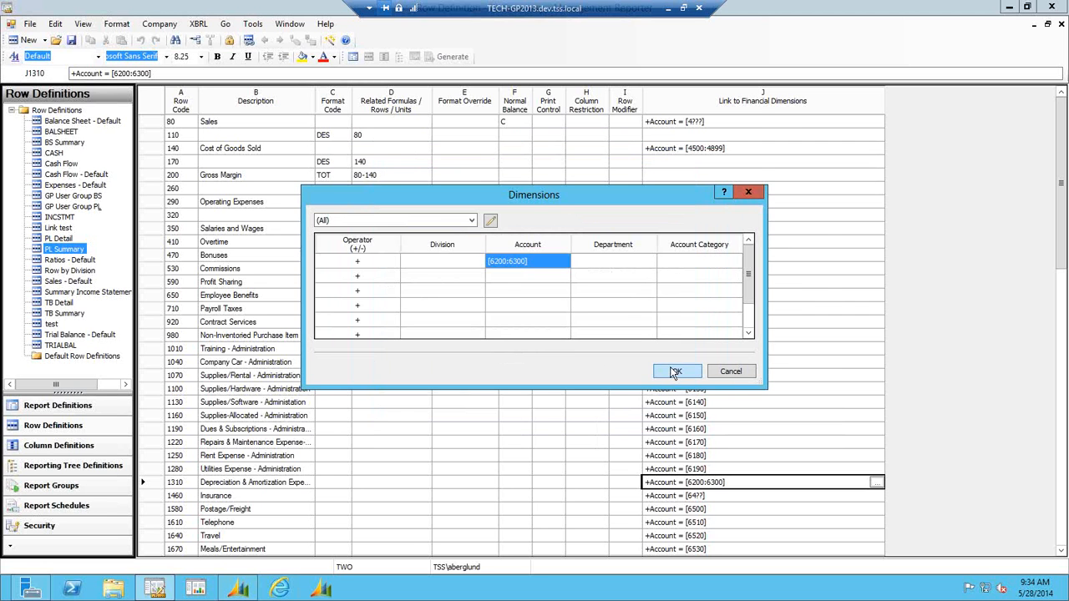
pyautogui.click(674, 372)
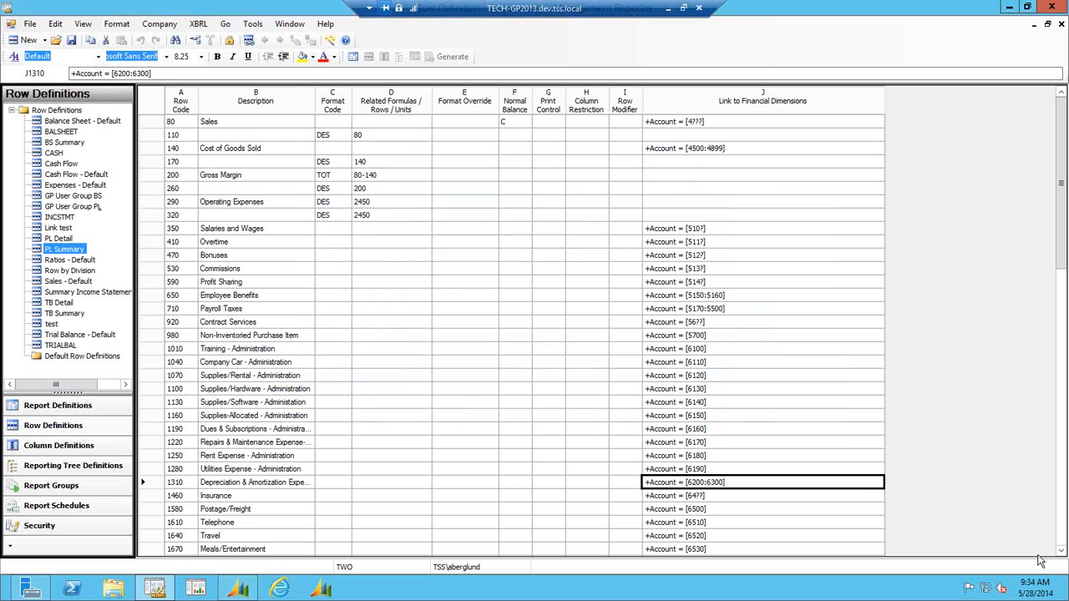
# Try restricting the Supplies/Hardware - Administration row's link to division 300 (Sales), and clear that division again.
pyautogui.click(1062, 554)
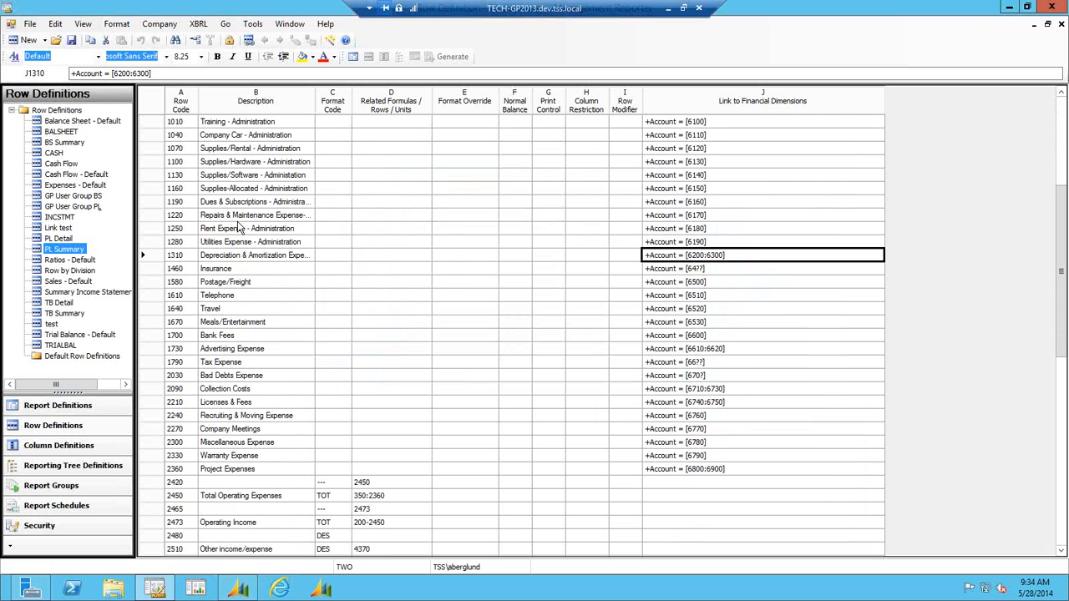
pyautogui.click(676, 163)
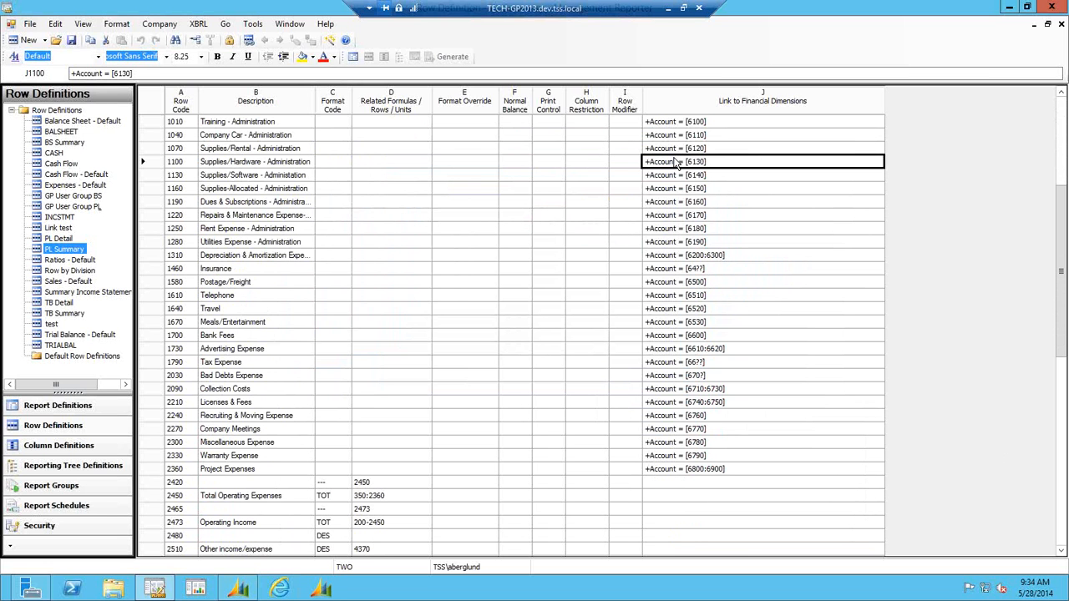
pyautogui.doubleClick(674, 162)
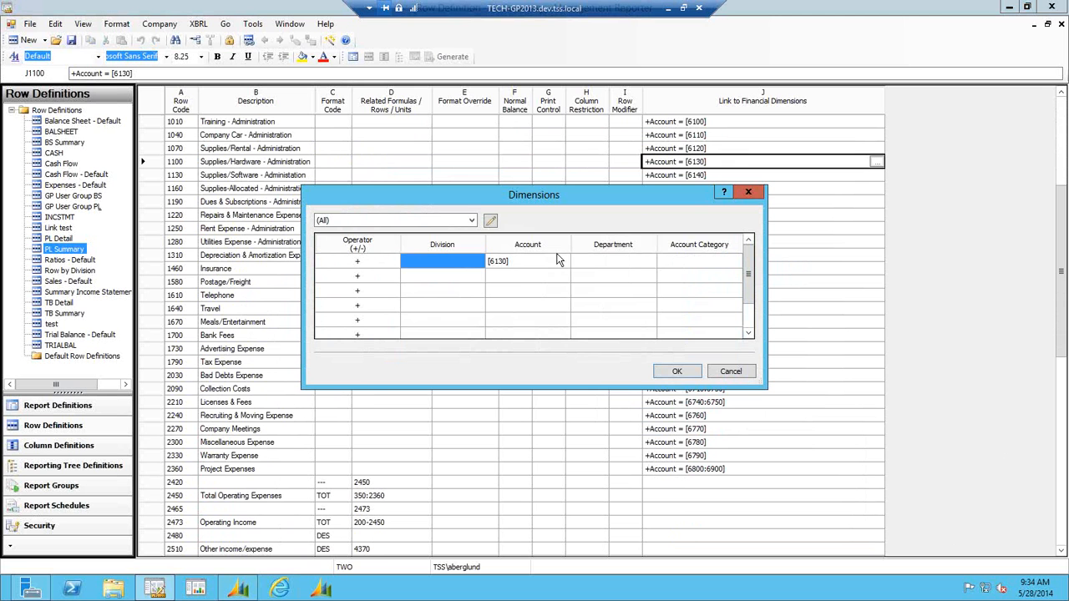
pyautogui.doubleClick(446, 263)
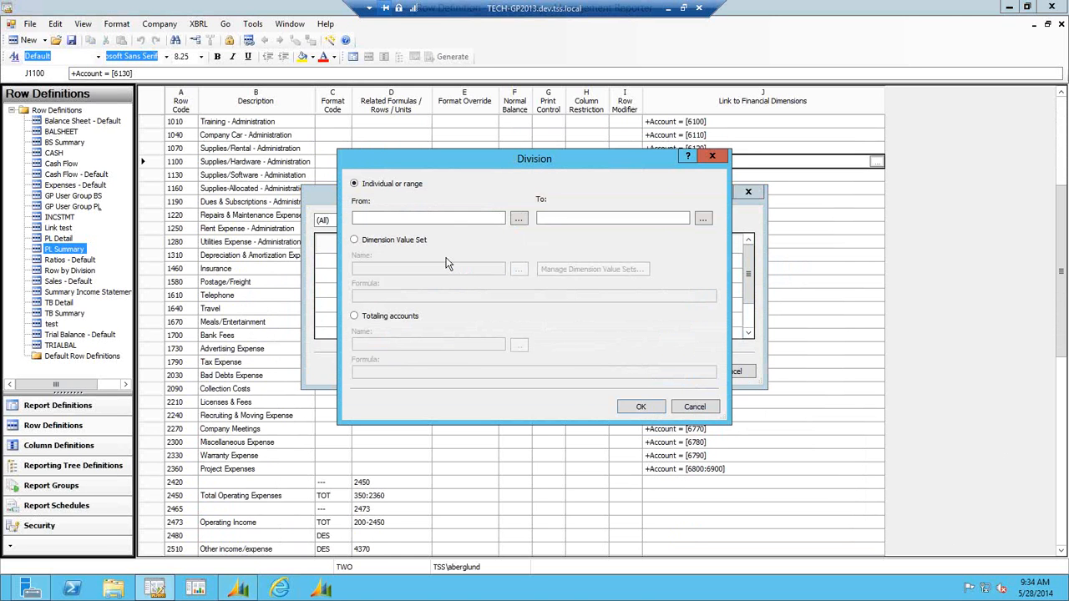
pyautogui.click(517, 218)
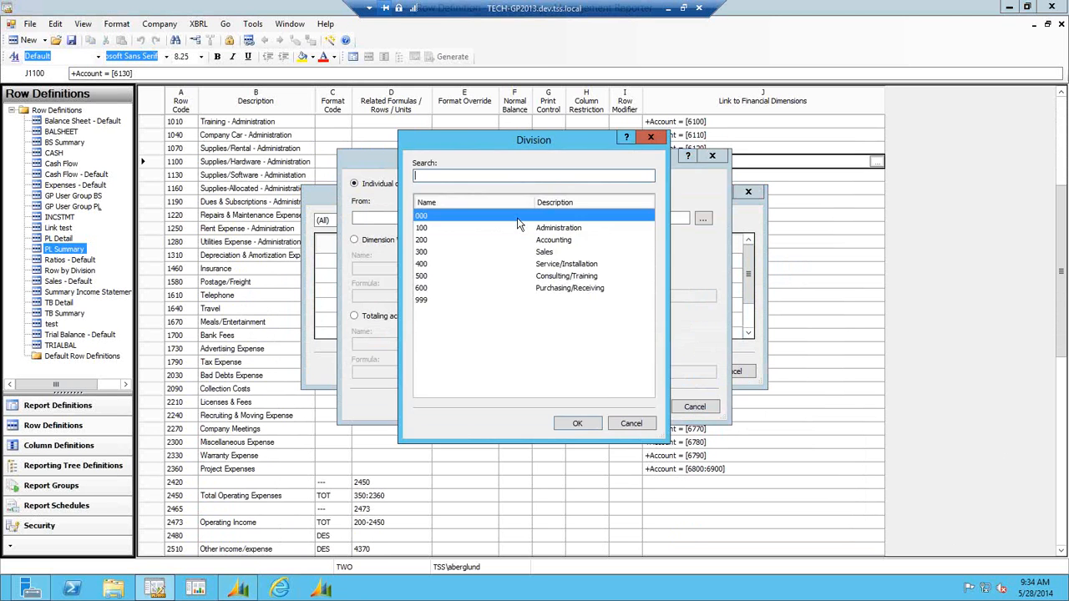
pyautogui.doubleClick(549, 254)
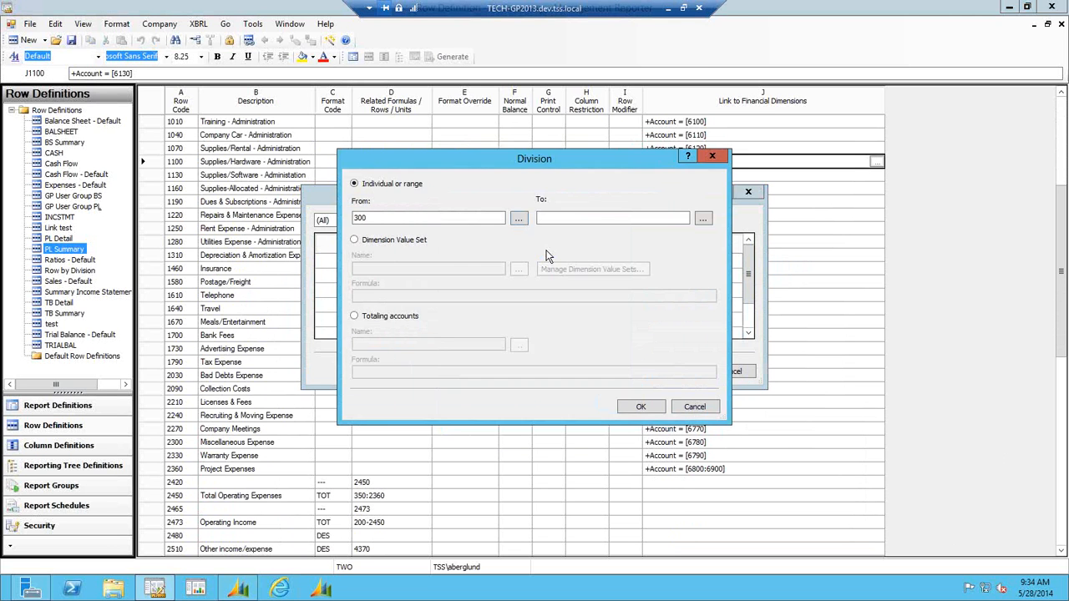
pyautogui.click(639, 407)
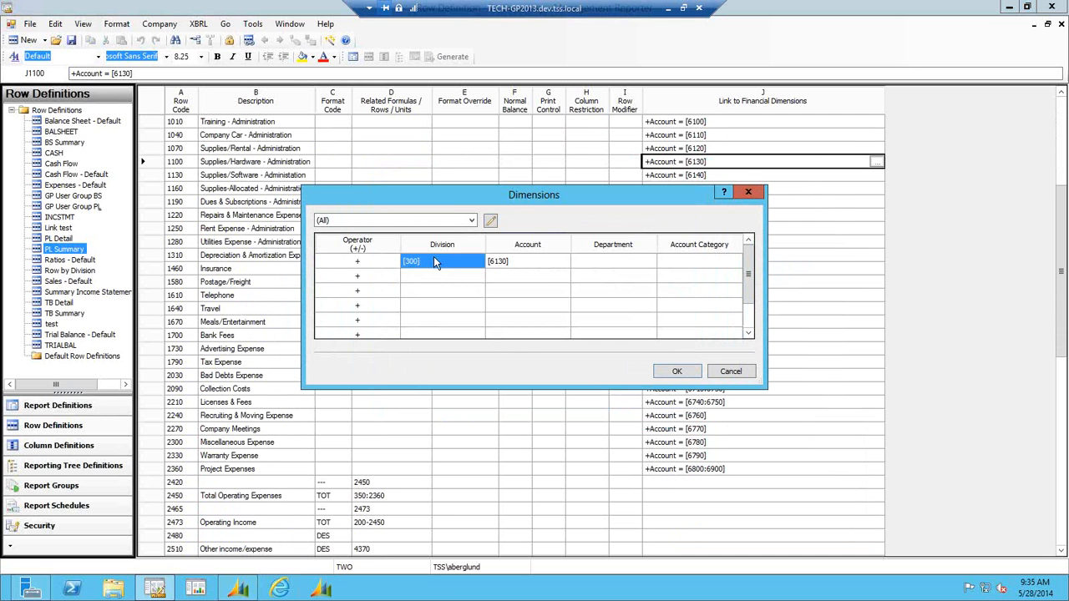
pyautogui.press('Delete')
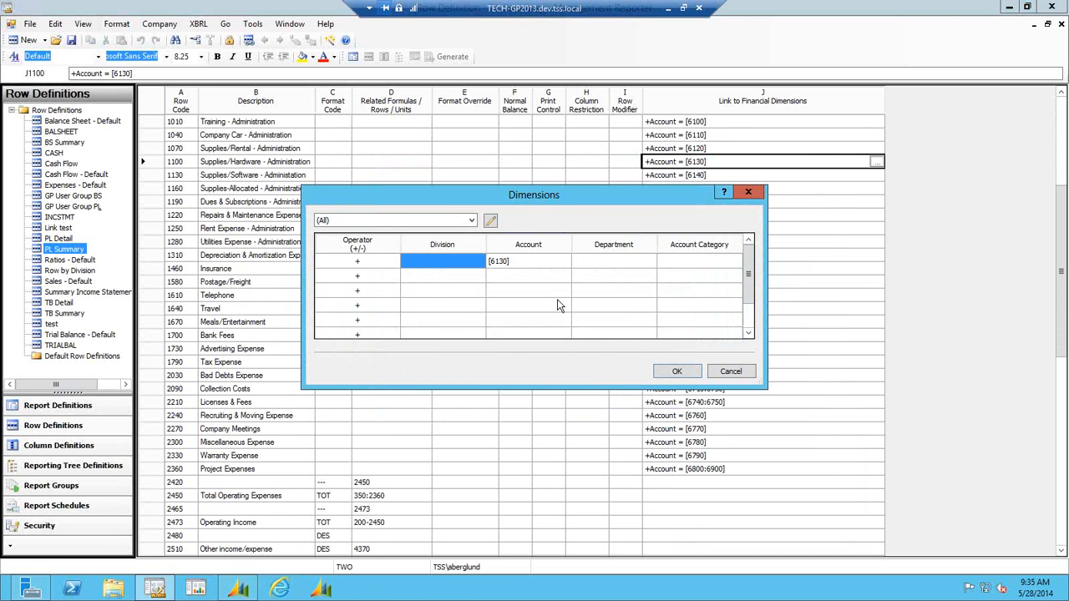
pyautogui.click(677, 373)
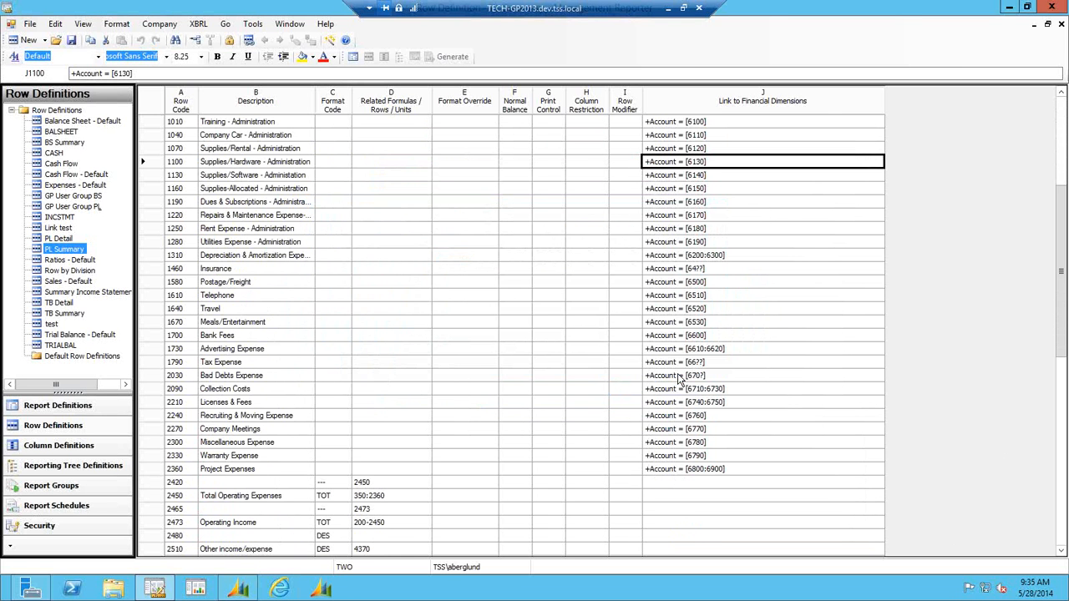
# Clear the multi-cell selection and close the PL Summary row definition.
pyautogui.moveTo(678, 377); pyautogui.dragTo(334, 224)
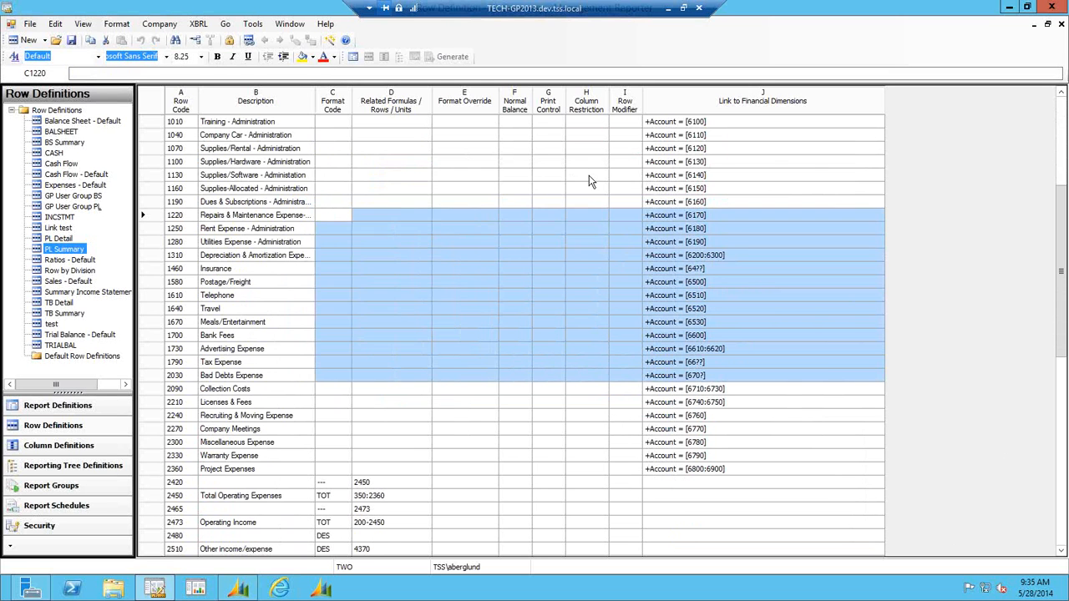
pyautogui.moveTo(571, 162); pyautogui.dragTo(590, 176)
pyautogui.click(589, 176)
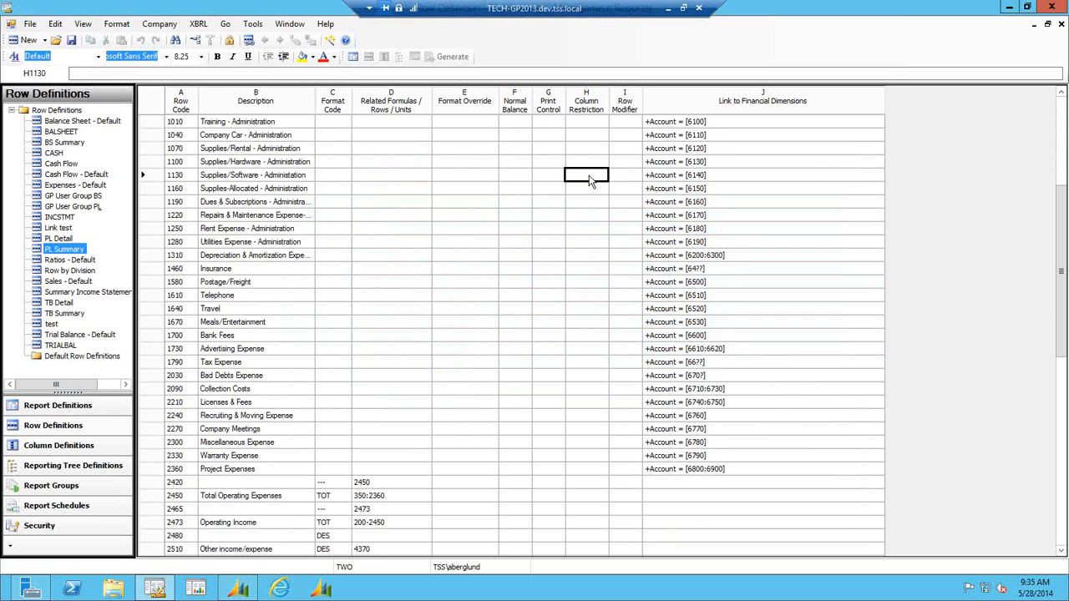
pyautogui.click(1060, 24)
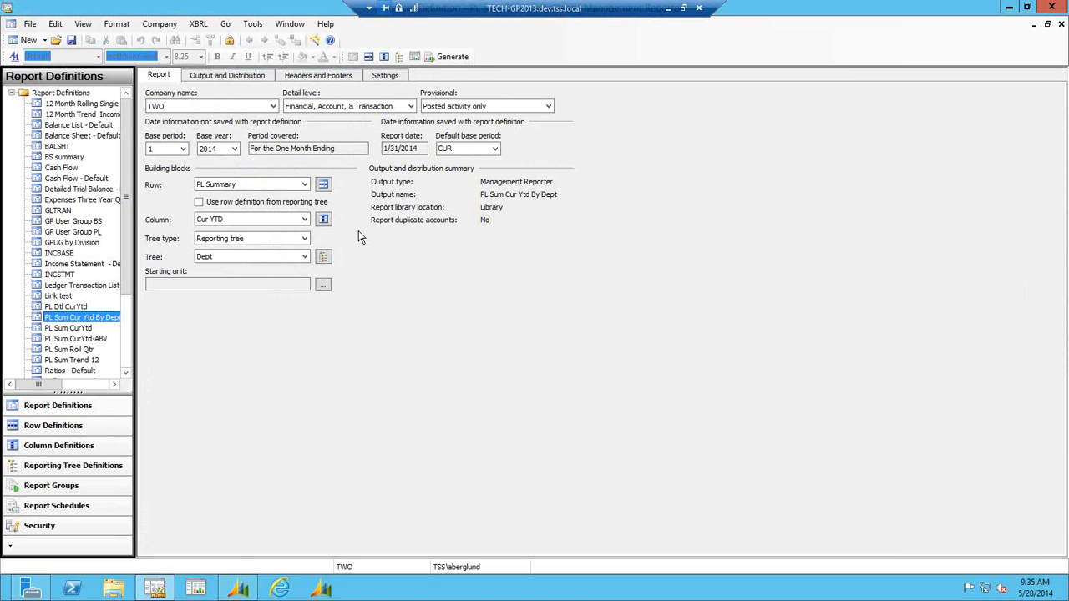
# View the report's Cur YTD column definition and Dept reporting tree, and return to the report definition.
pyautogui.click(323, 220)
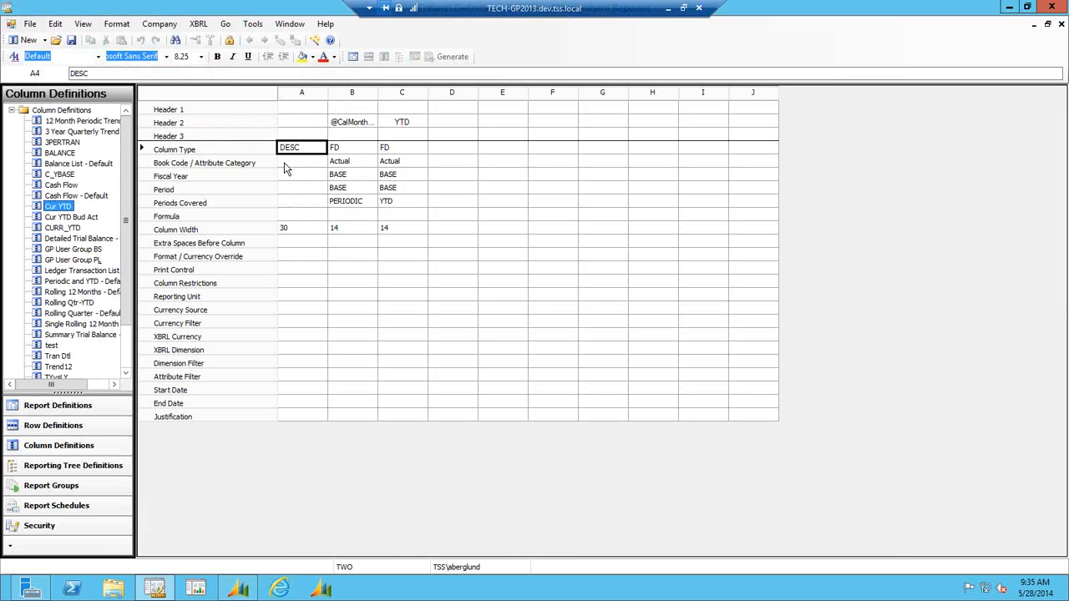
pyautogui.click(1060, 25)
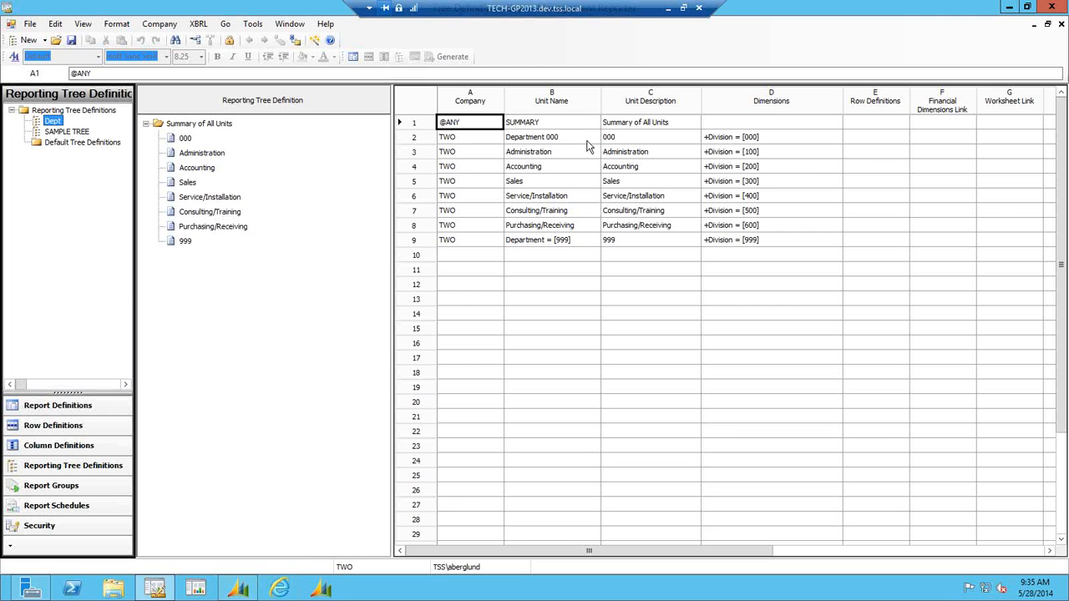
pyautogui.click(1061, 24)
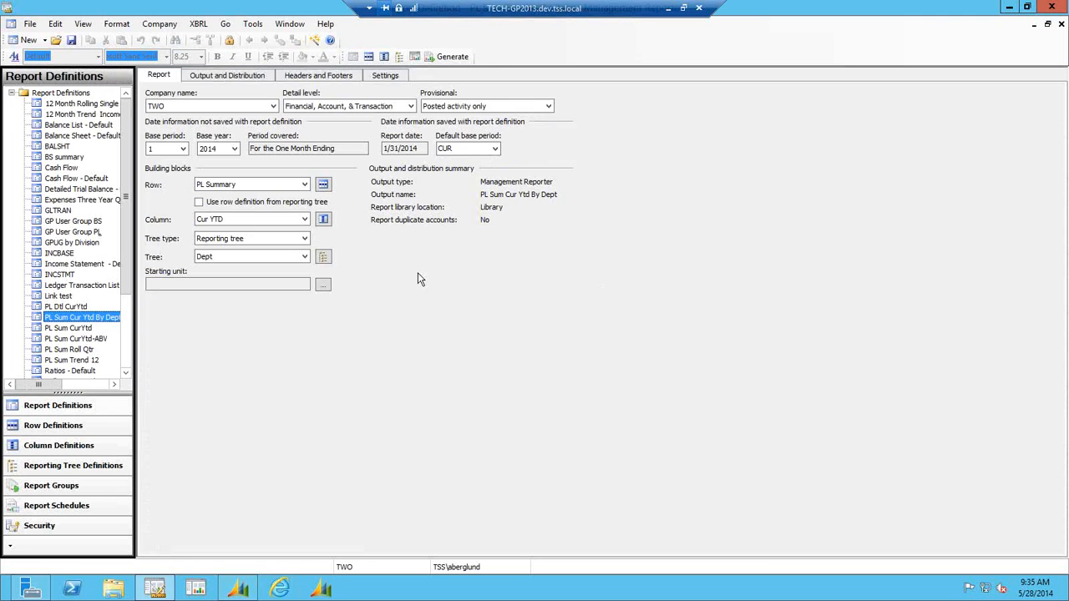
pyautogui.click(446, 58)
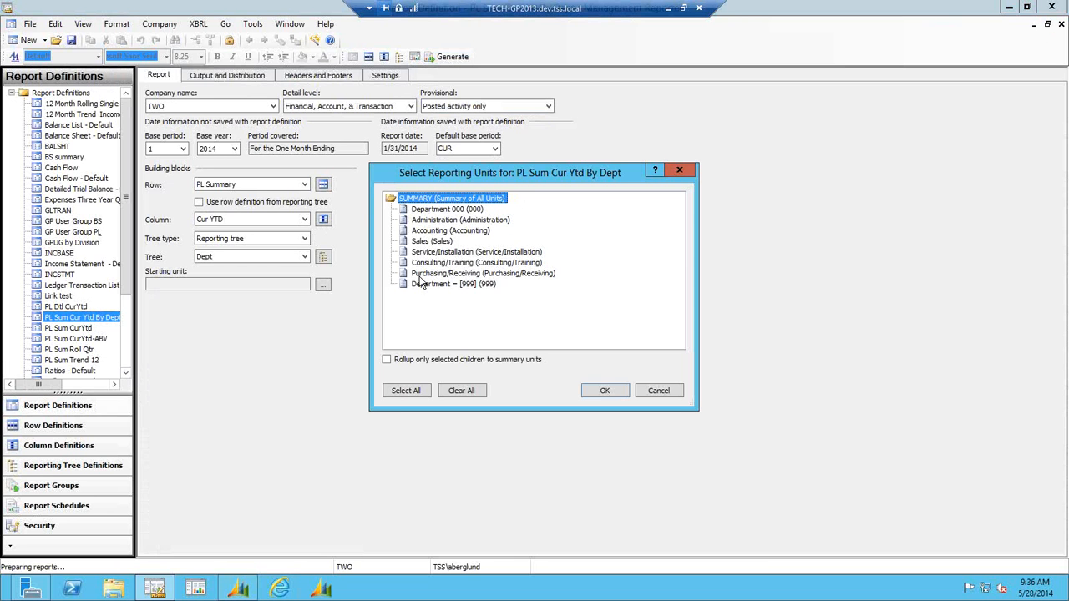
pyautogui.click(404, 390)
pyautogui.click(656, 391)
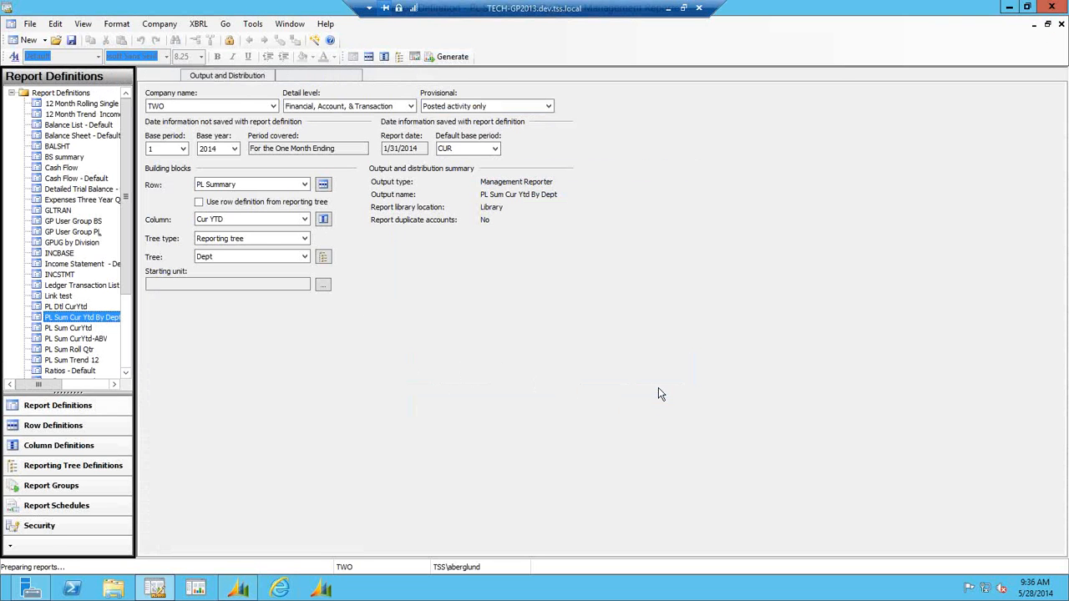
# Set the base period to 4 and base year to 2017, and generate the report for all reporting units.
pyautogui.click(181, 149)
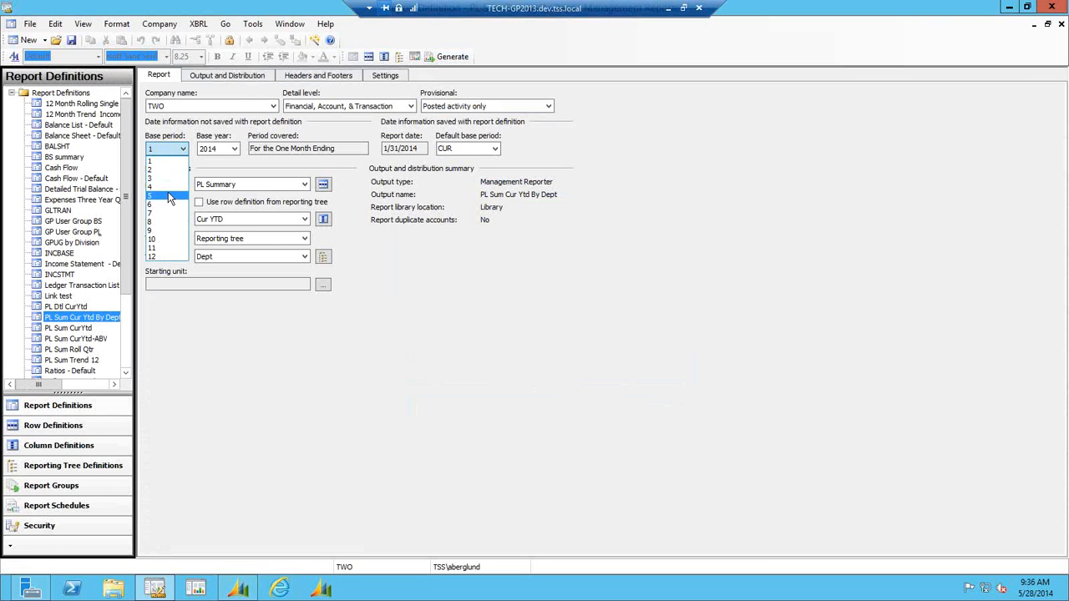
pyautogui.click(168, 189)
pyautogui.click(233, 148)
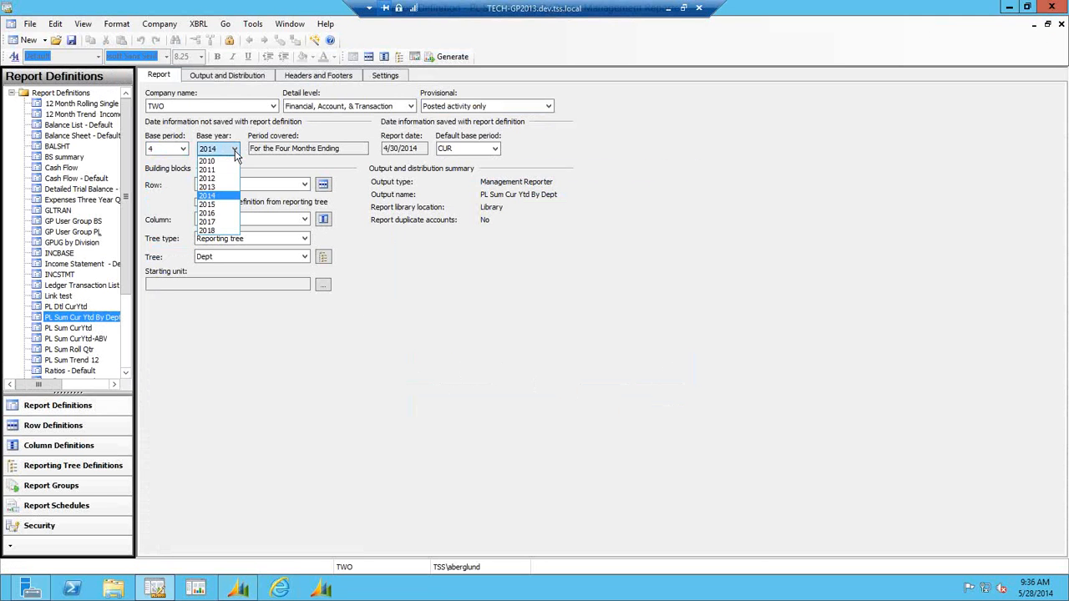
pyautogui.click(215, 223)
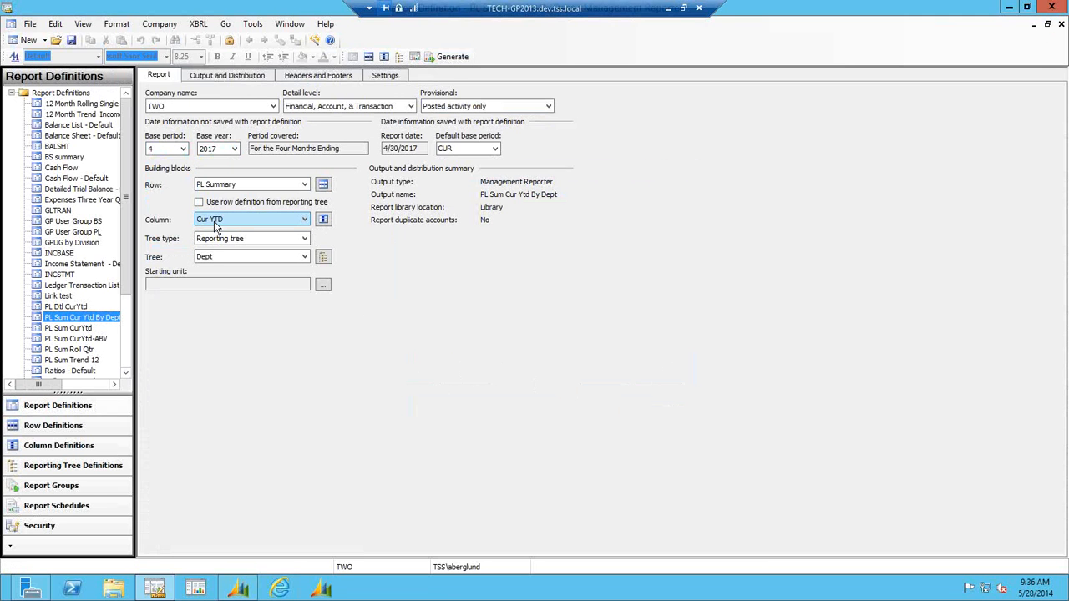
pyautogui.click(444, 60)
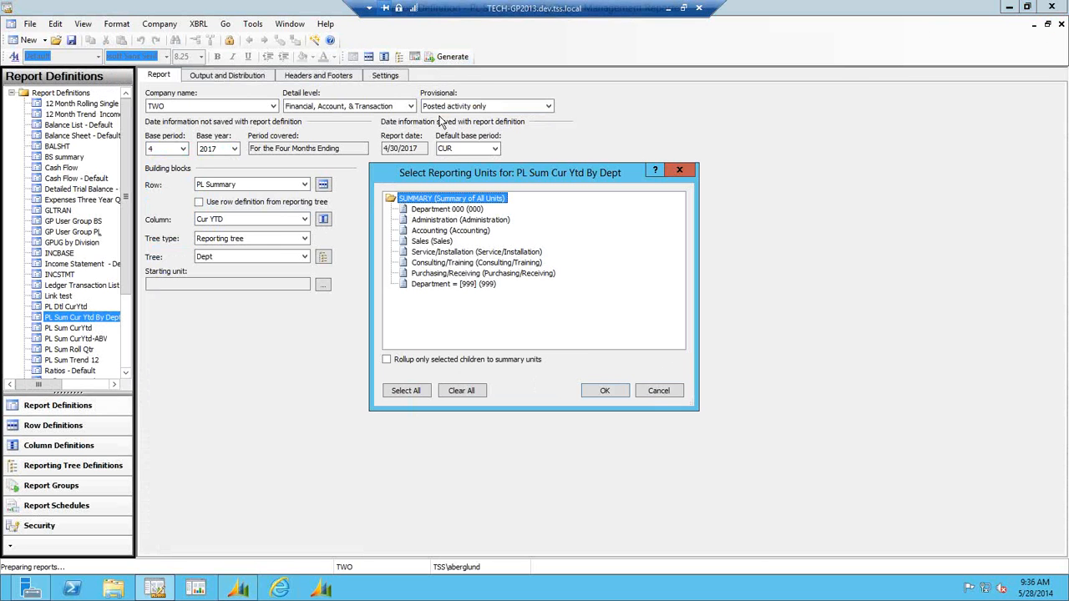
pyautogui.click(405, 391)
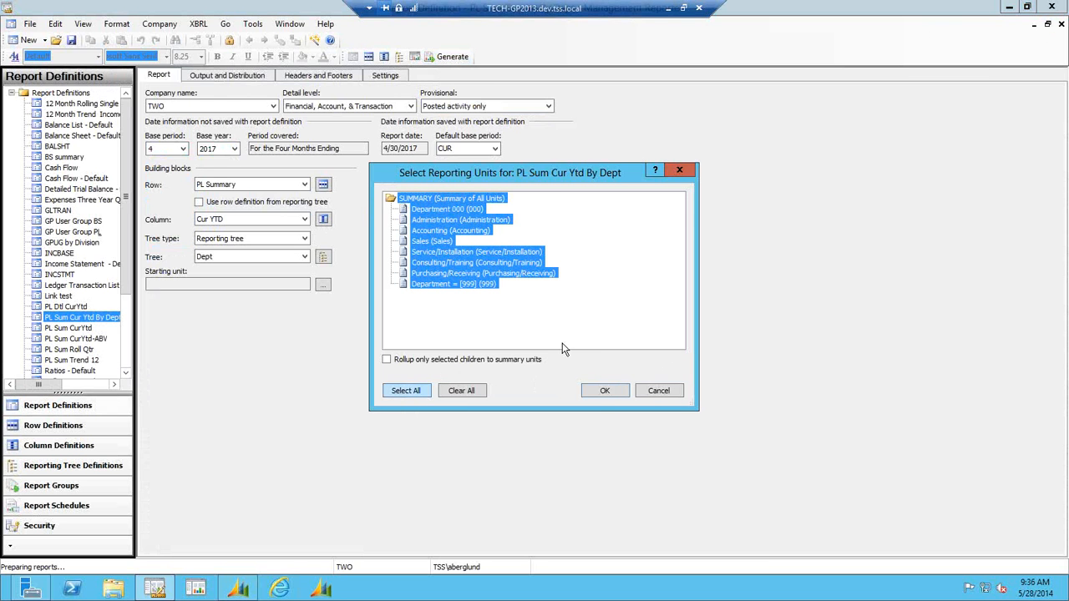
pyautogui.click(604, 393)
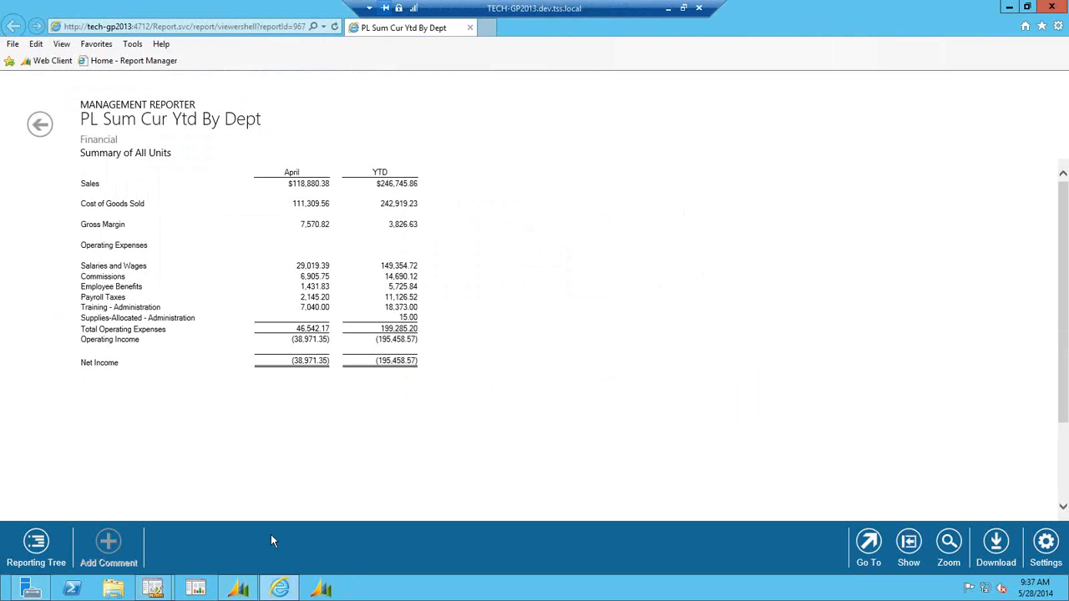
# View the Sales department in the web report, drill its April commissions down to transactions, and return to the summary of all units.
pyautogui.click(37, 544)
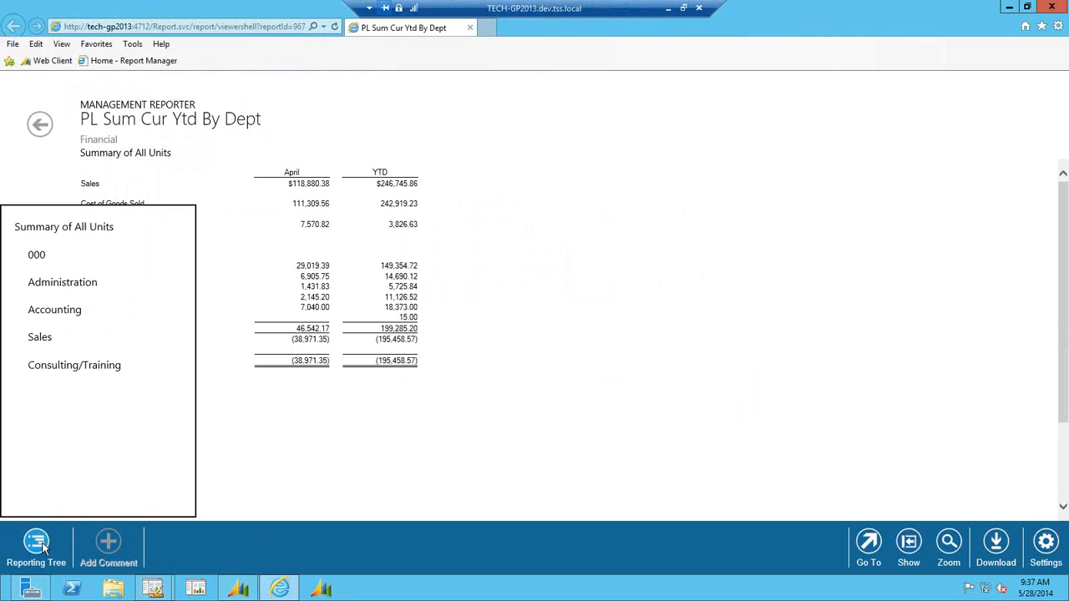
pyautogui.click(40, 337)
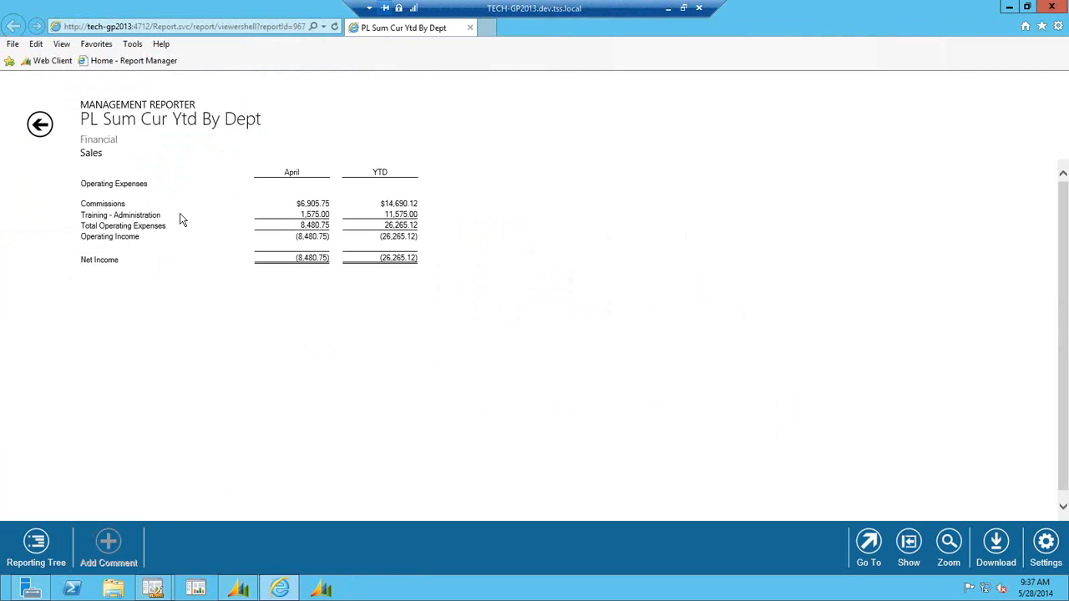
pyautogui.click(314, 210)
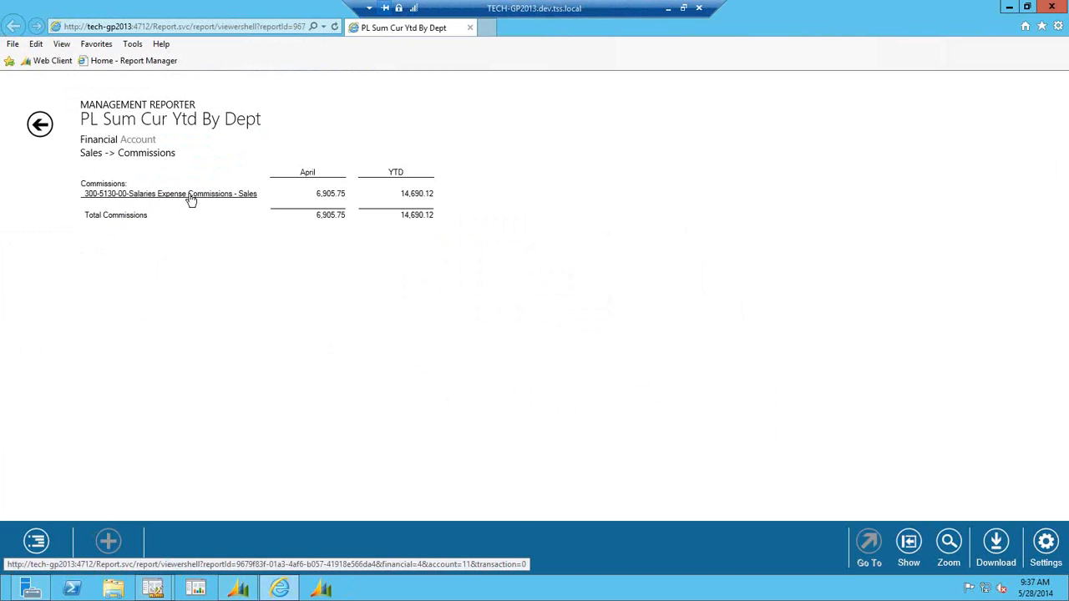
pyautogui.click(332, 194)
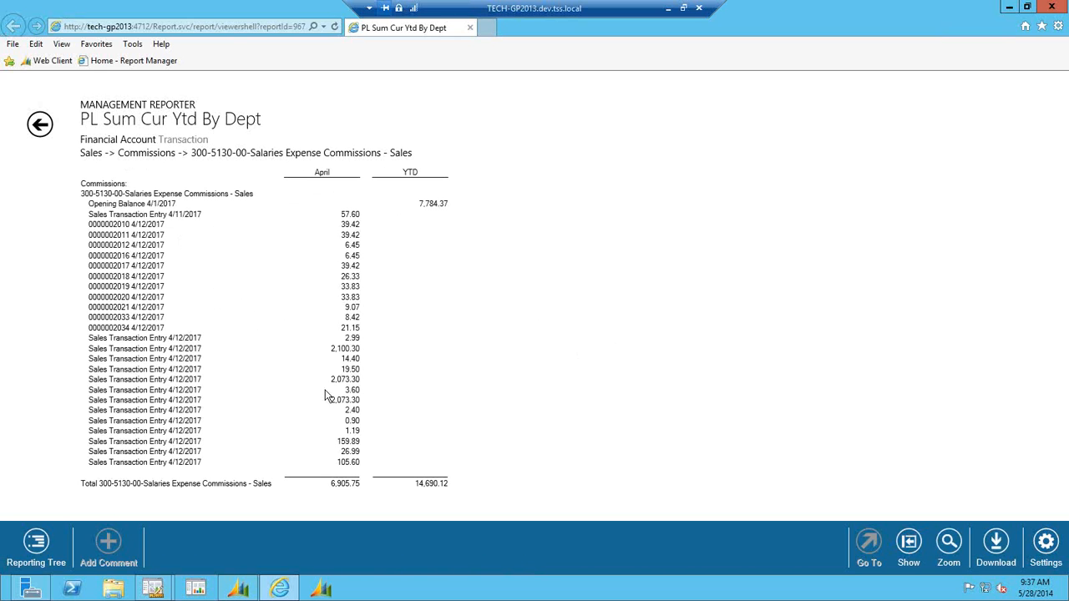
pyautogui.click(41, 124)
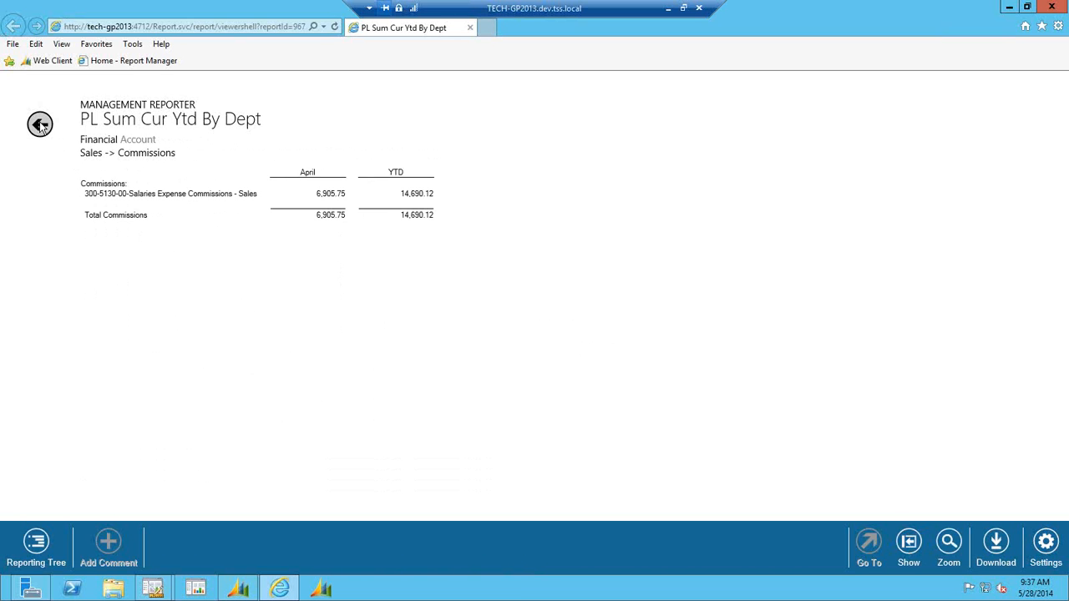
pyautogui.click(40, 124)
pyautogui.click(40, 124)
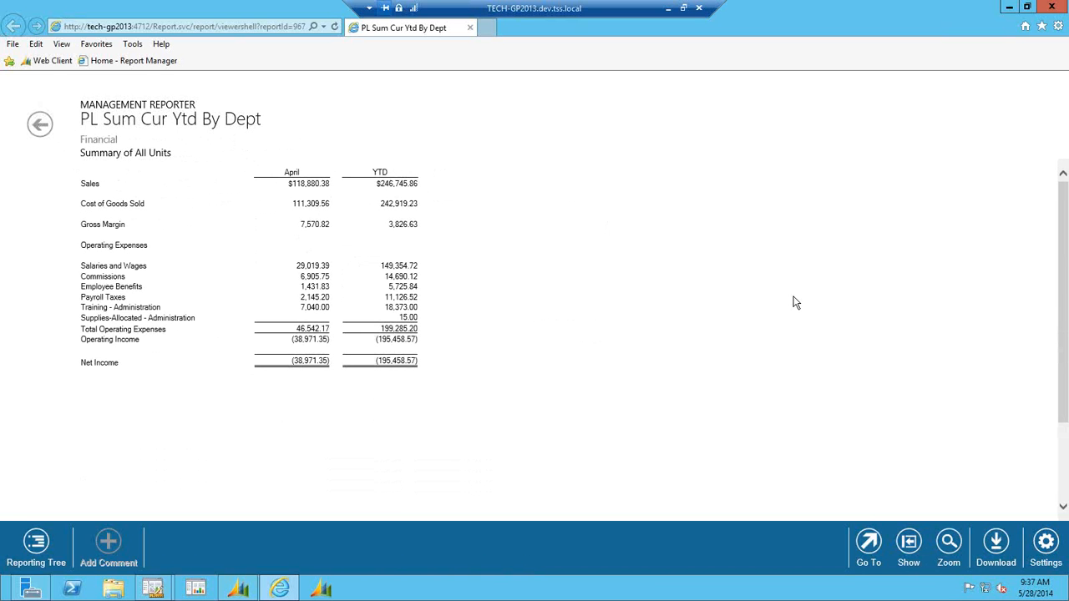
# Show the web report's download format options, and close the web report and the report queue status.
pyautogui.click(996, 542)
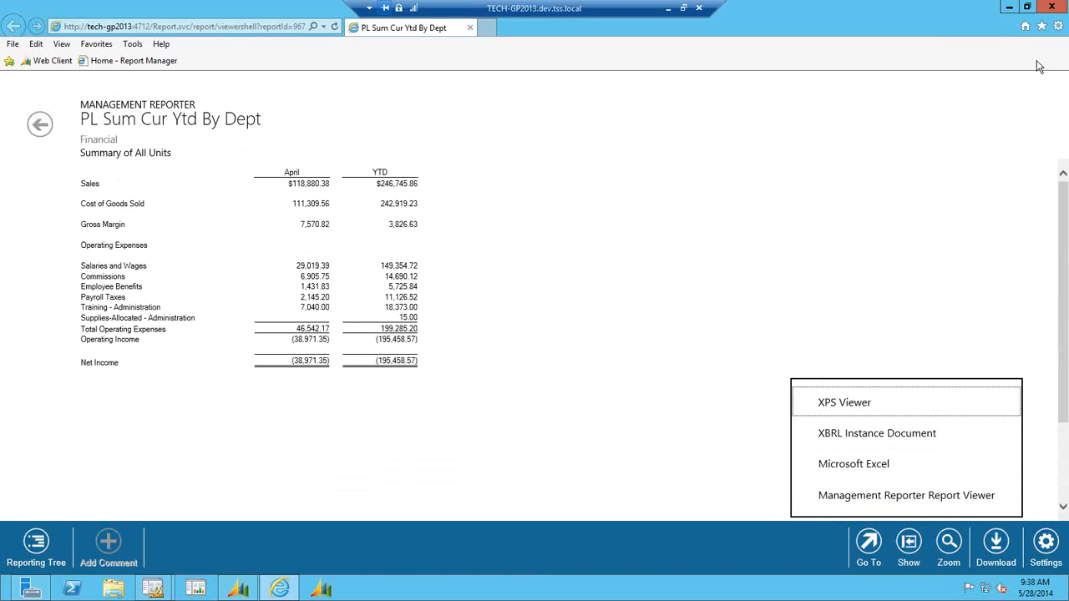
pyautogui.click(1052, 8)
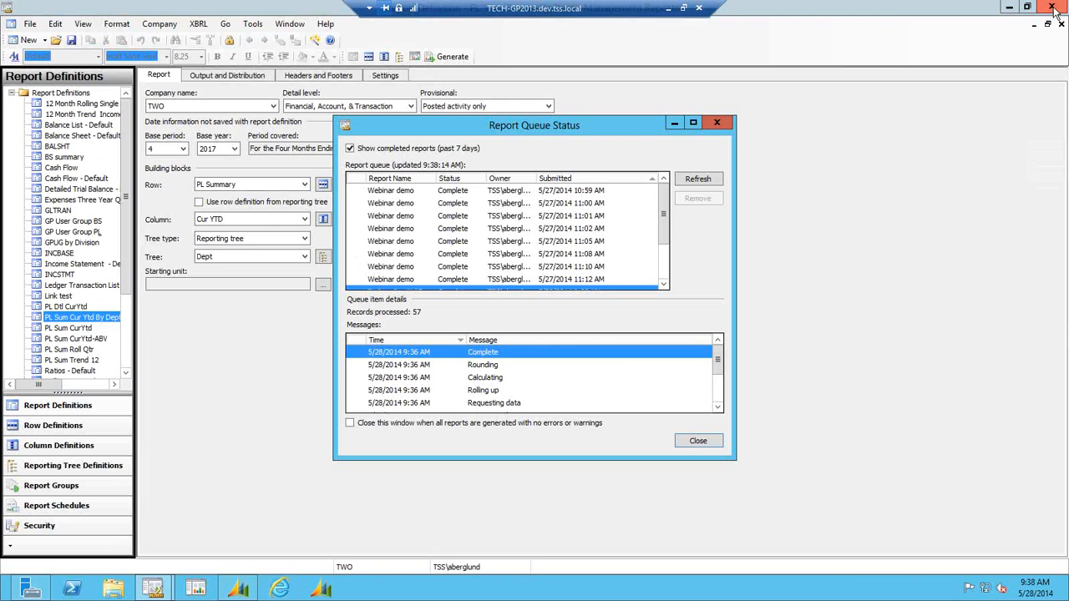
pyautogui.click(717, 123)
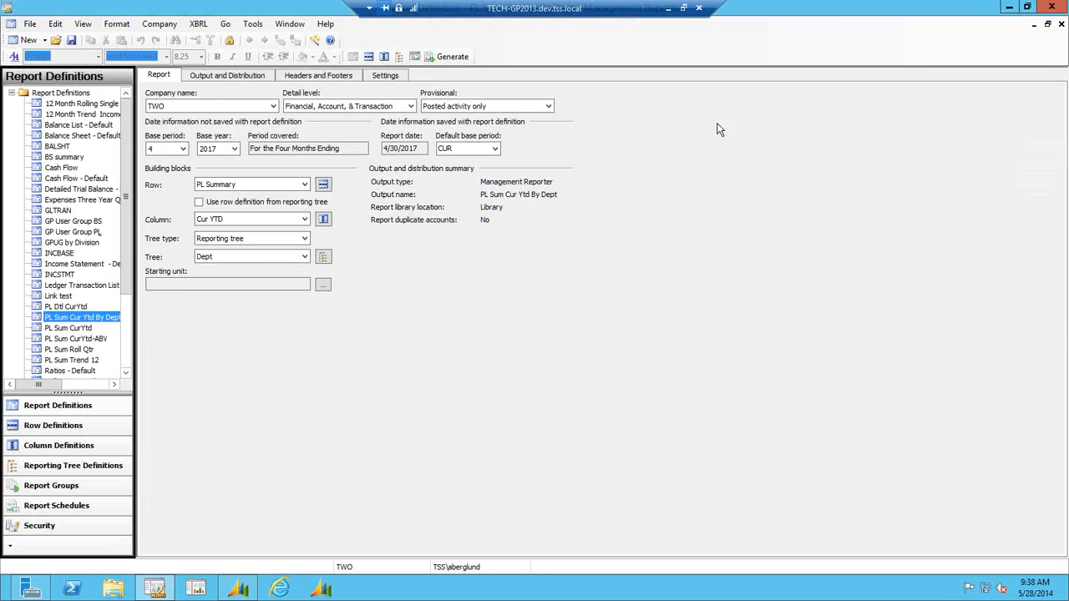
# Make Management Reporter Report Viewer the default viewer in the user options.
pyautogui.click(254, 25)
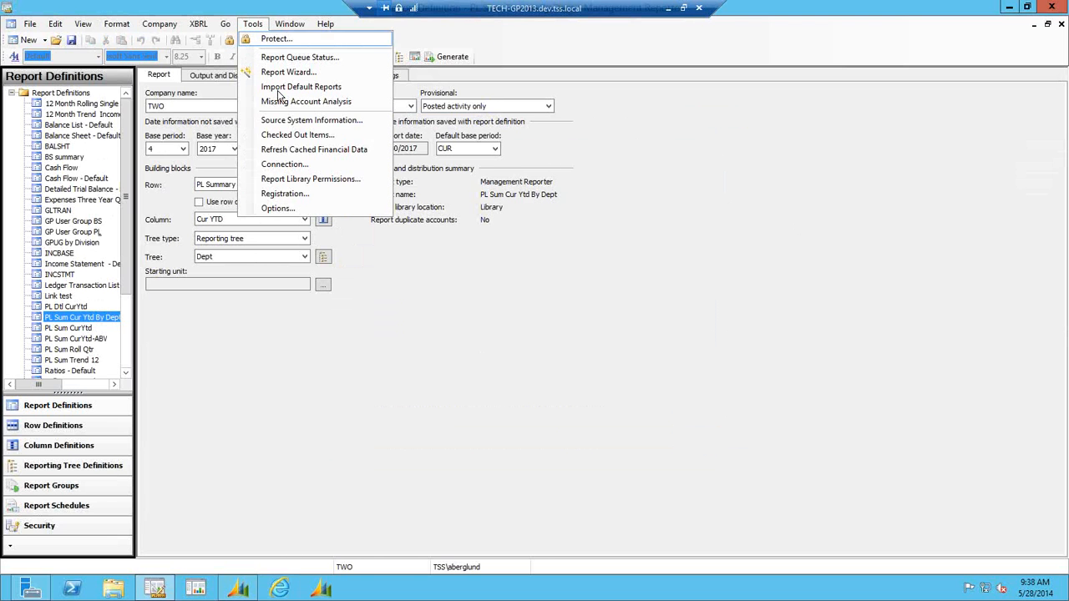
pyautogui.click(297, 212)
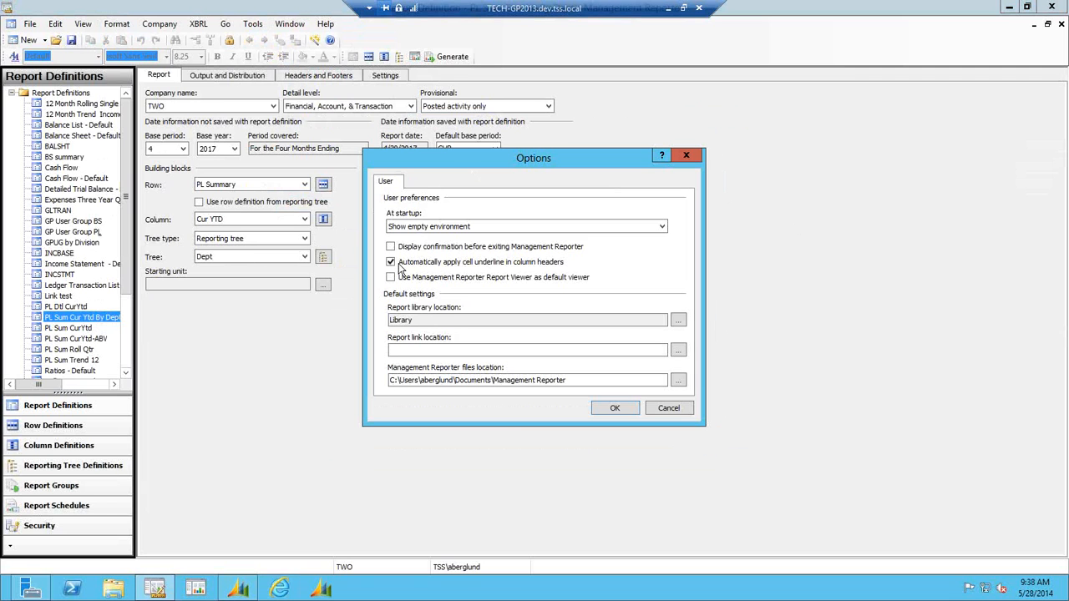
pyautogui.click(391, 278)
pyautogui.click(616, 409)
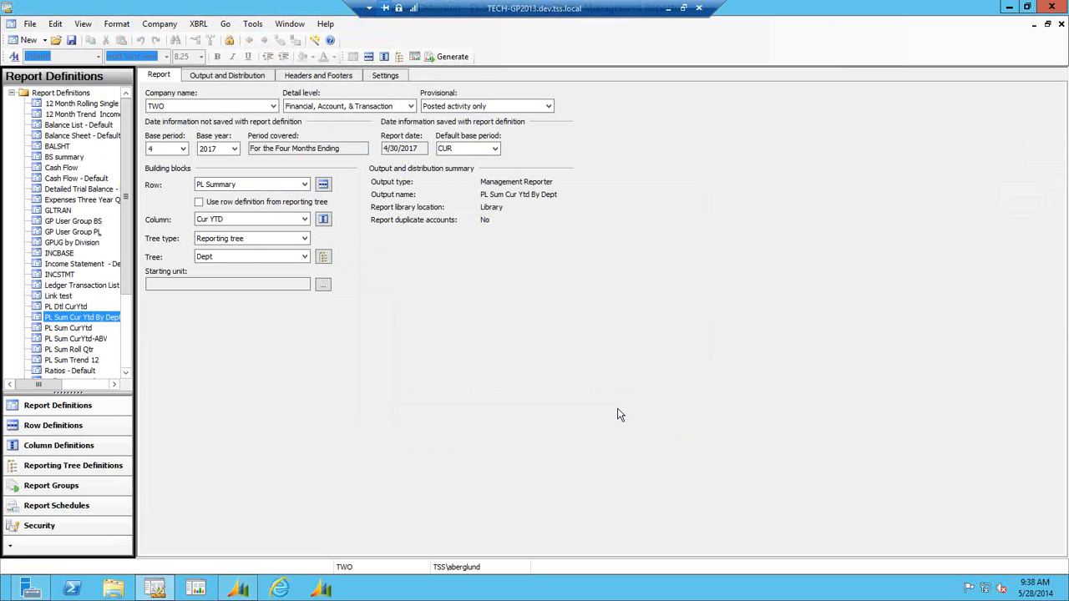
# Generate the PL Sum Cur Ytd By Dept report for all reporting units and maximize the Report Viewer window.
pyautogui.click(451, 58)
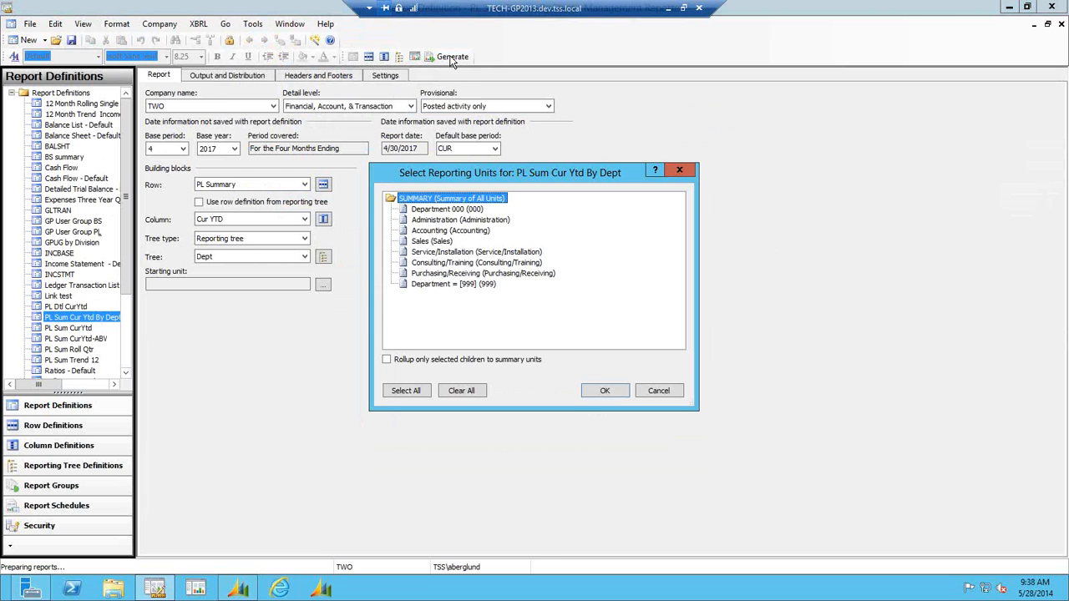
pyautogui.click(405, 390)
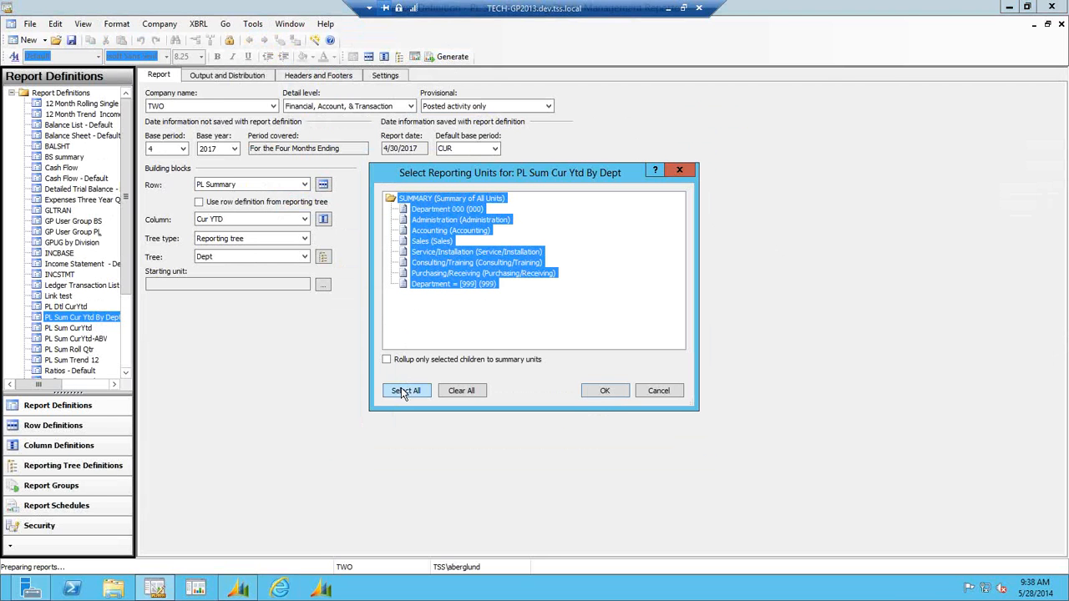
pyautogui.click(605, 391)
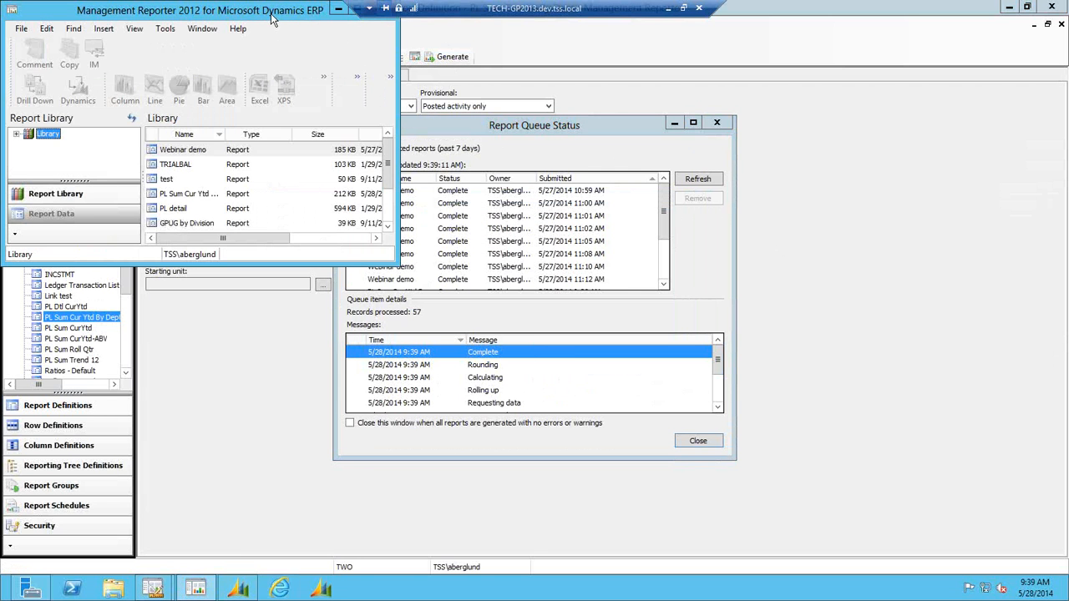
pyautogui.moveTo(258, 12); pyautogui.dragTo(277, 94)
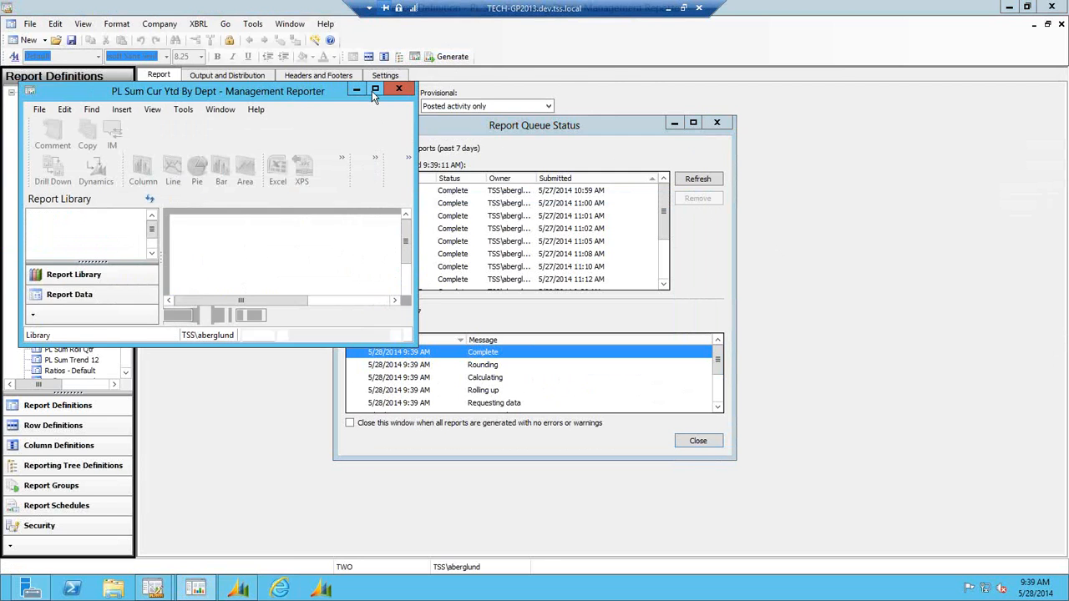
pyautogui.click(374, 90)
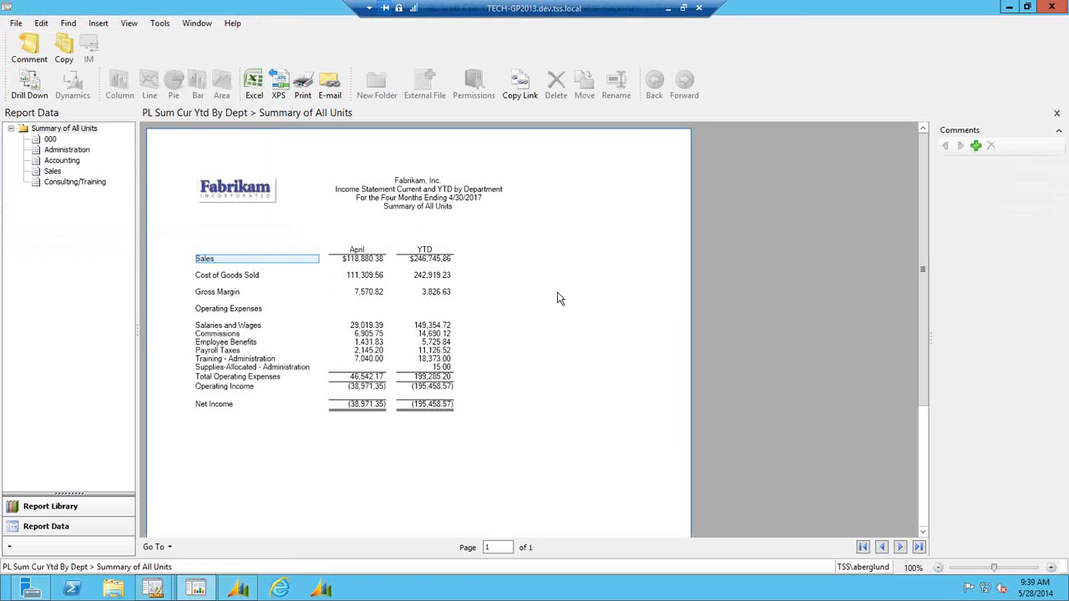
# View the Sales department's report and drill its April commissions down through the account to the transactions.
pyautogui.click(53, 171)
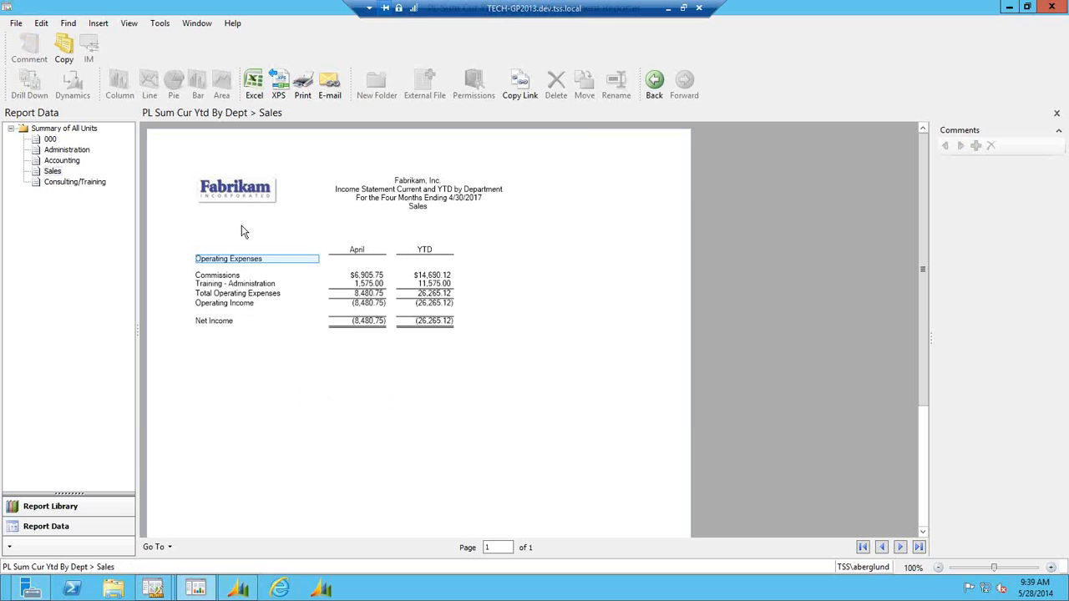
pyautogui.click(366, 277)
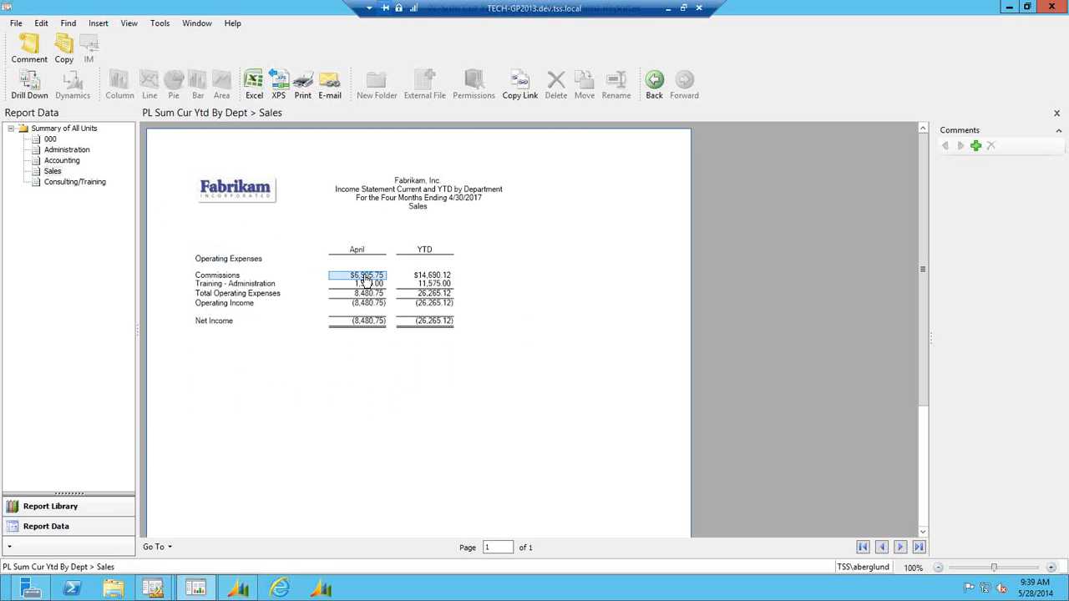
pyautogui.doubleClick(365, 277)
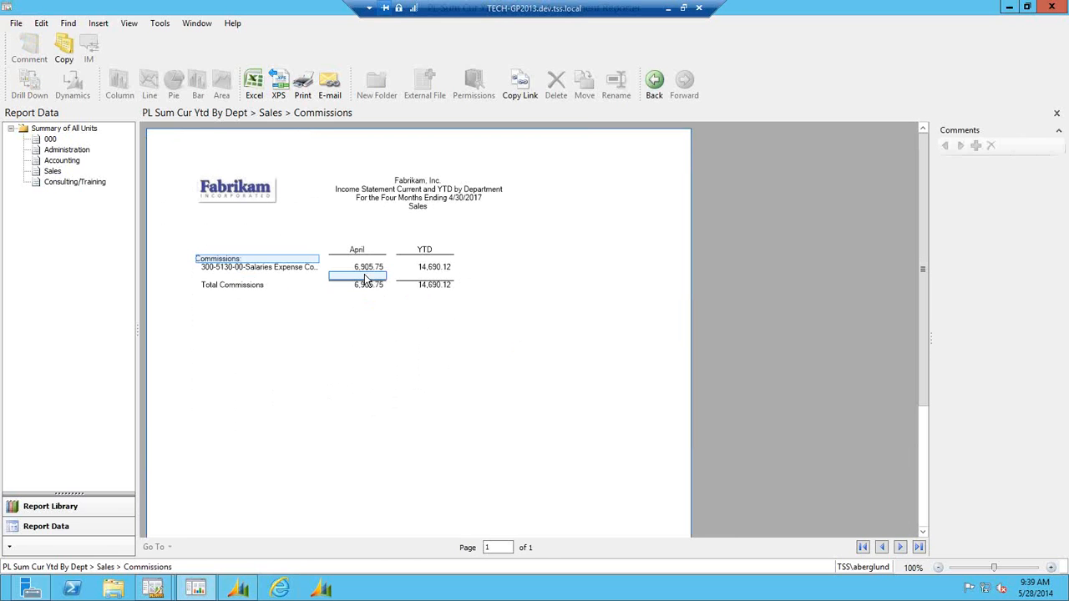
pyautogui.doubleClick(367, 270)
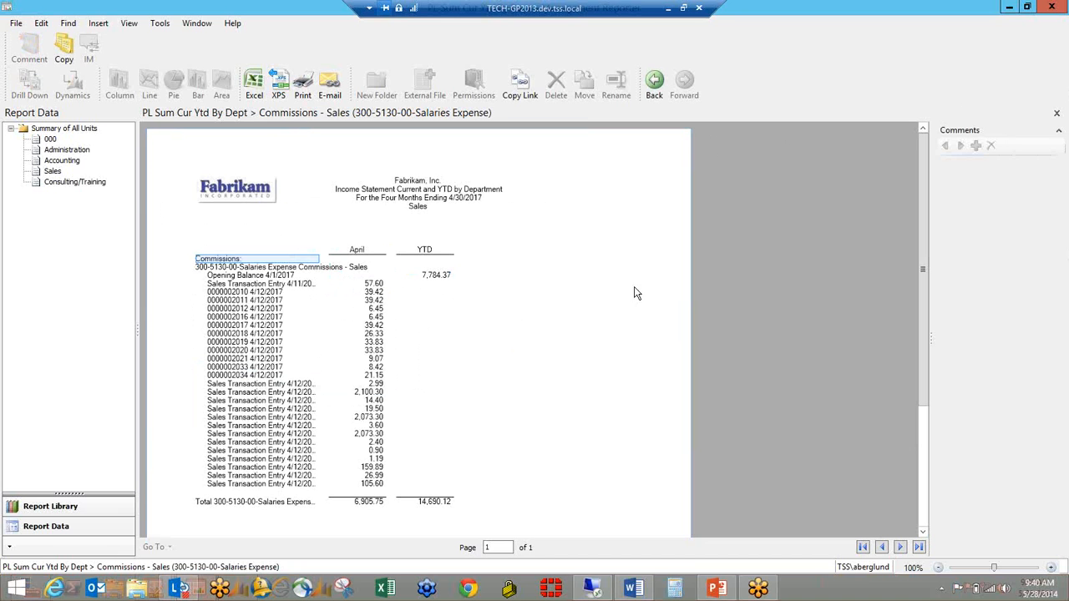
# Return to the Sales department's report and attach the comment "commissions notes" to the Commissions row.
pyautogui.click(52, 171)
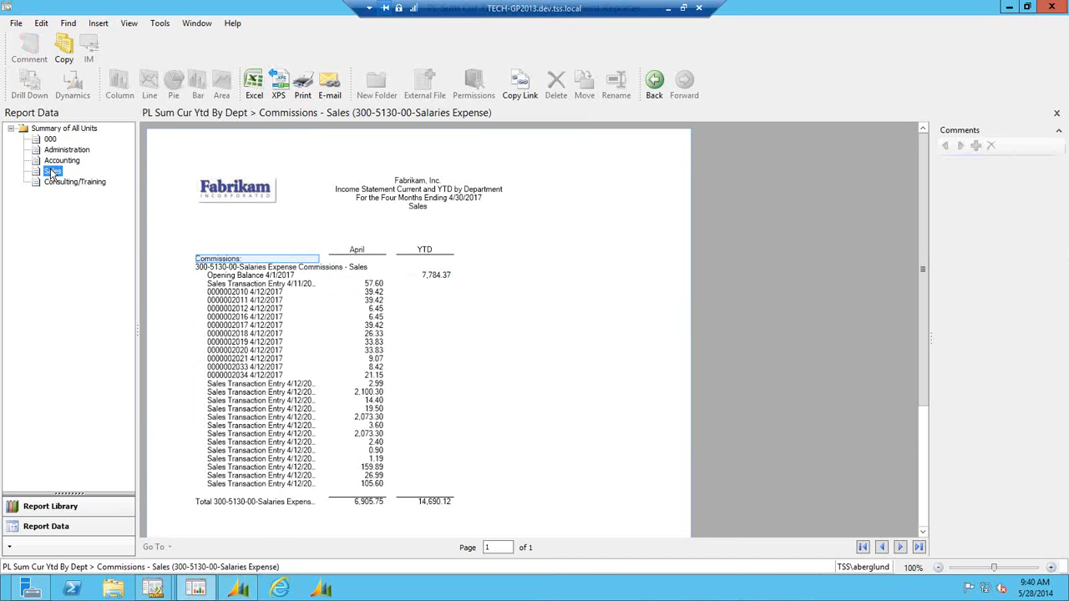
pyautogui.click(381, 280)
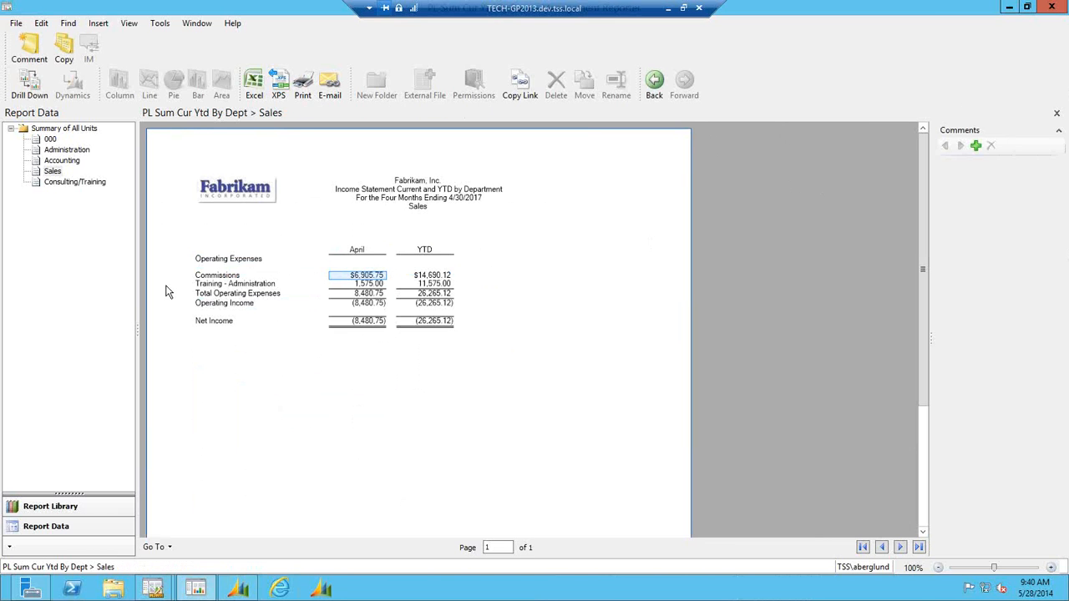
pyautogui.click(199, 277)
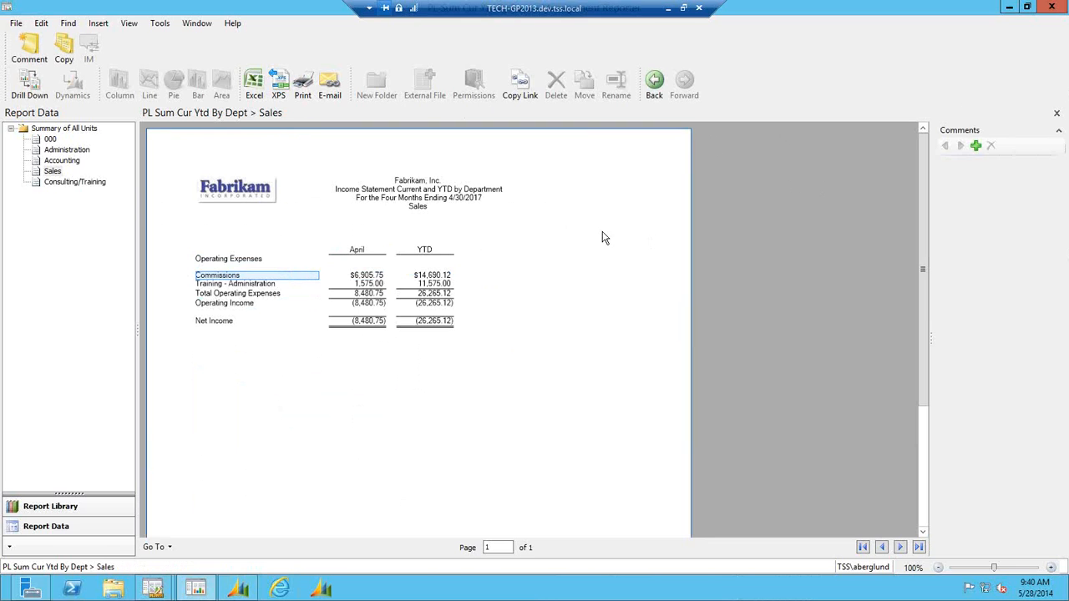
pyautogui.click(976, 145)
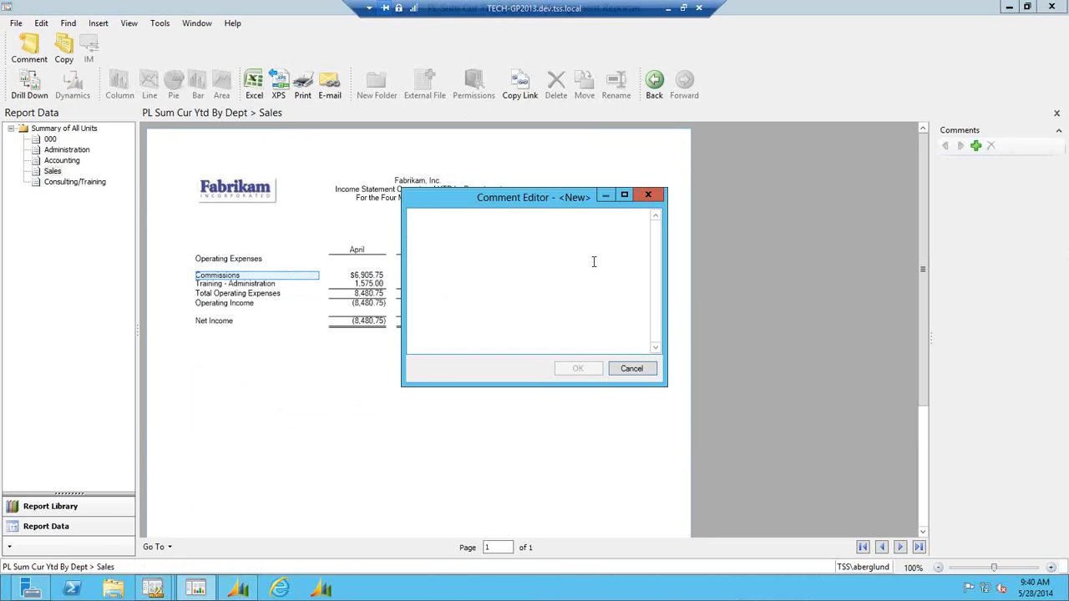
pyautogui.click(549, 265)
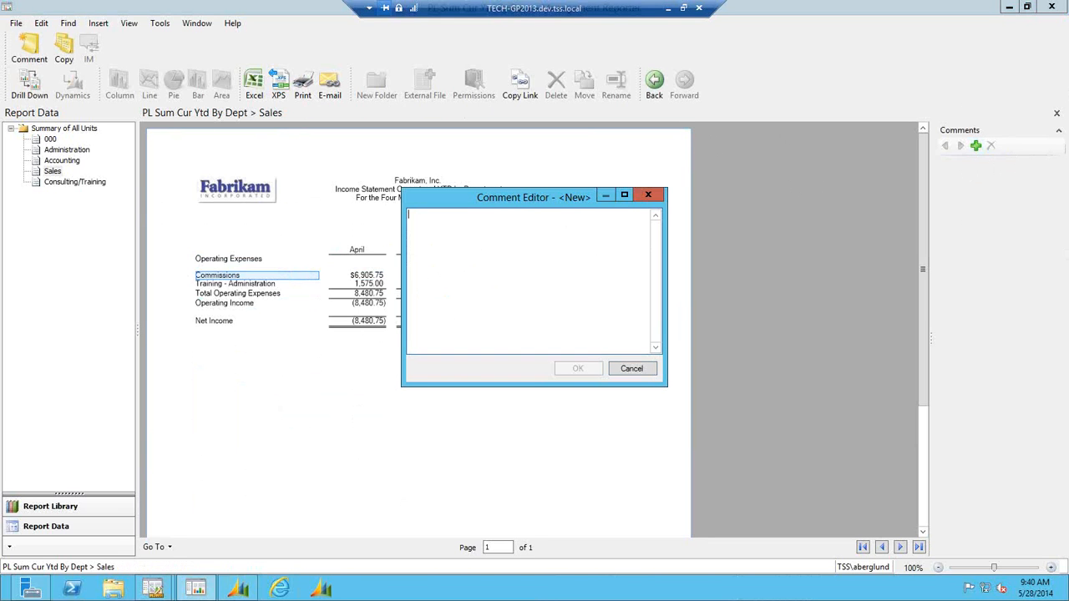
pyautogui.write('commissions notes')
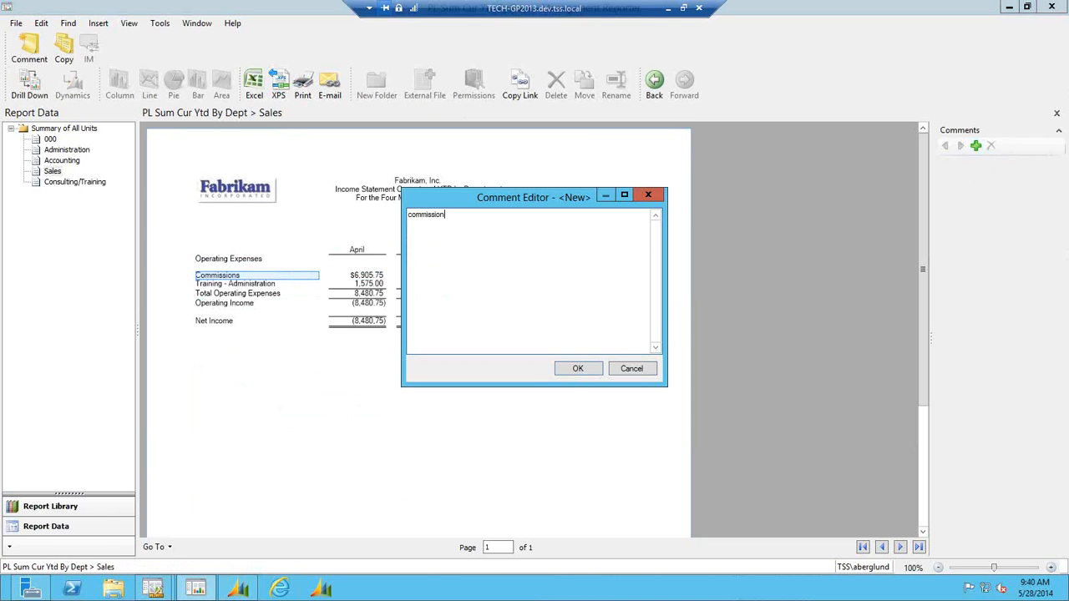
pyautogui.click(579, 369)
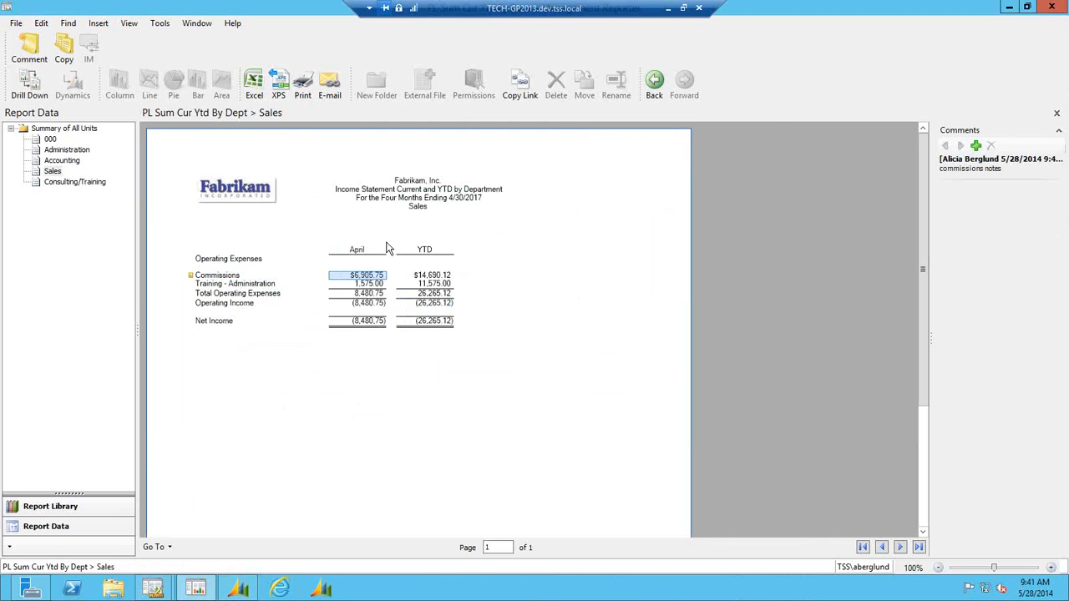
# Drill the Sales department's April commissions to the account and on to its transaction detail in Dynamics GP, closing the inquiry when done.
pyautogui.doubleClick(366, 278)
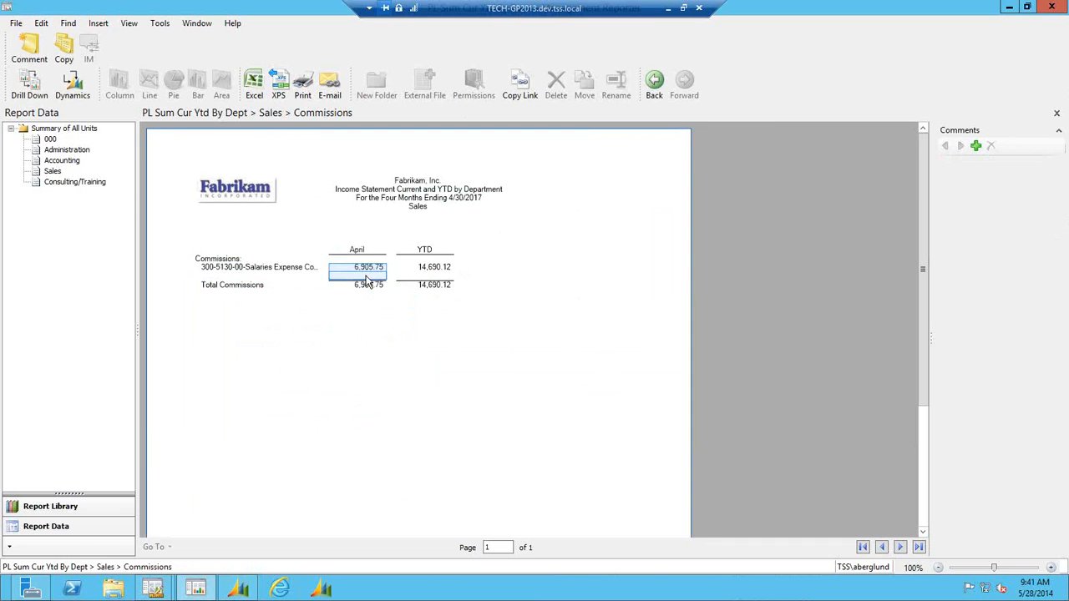
pyautogui.click(73, 85)
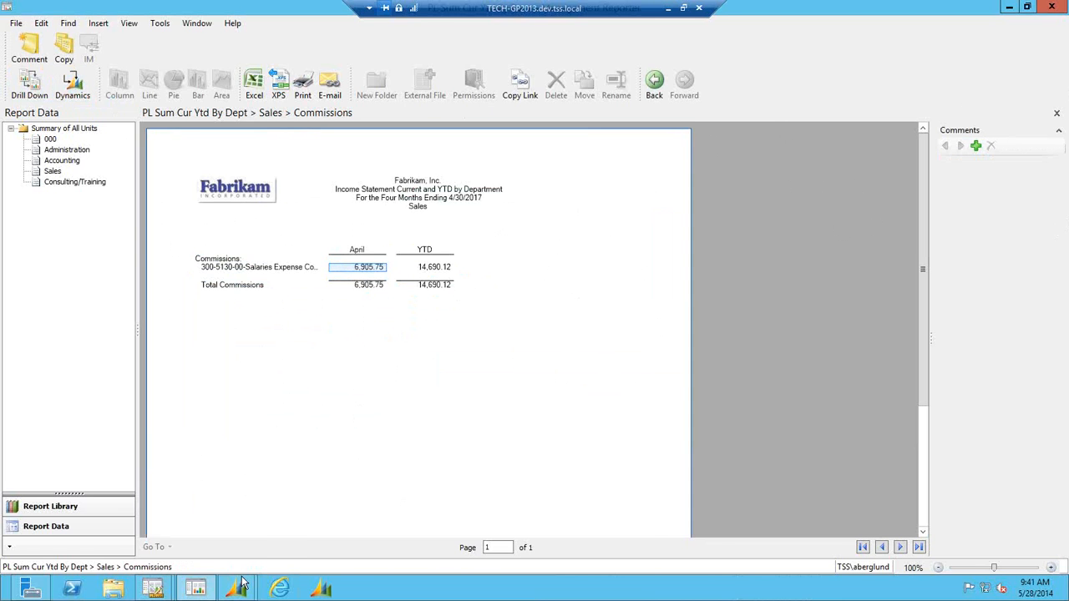
pyautogui.moveTo(239, 590)
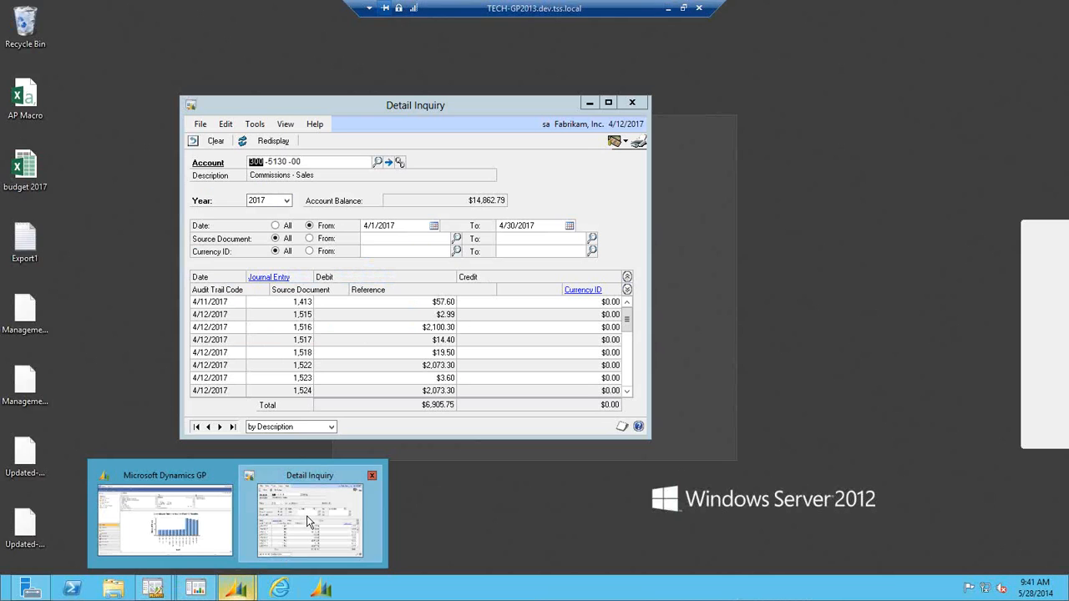
pyautogui.click(307, 515)
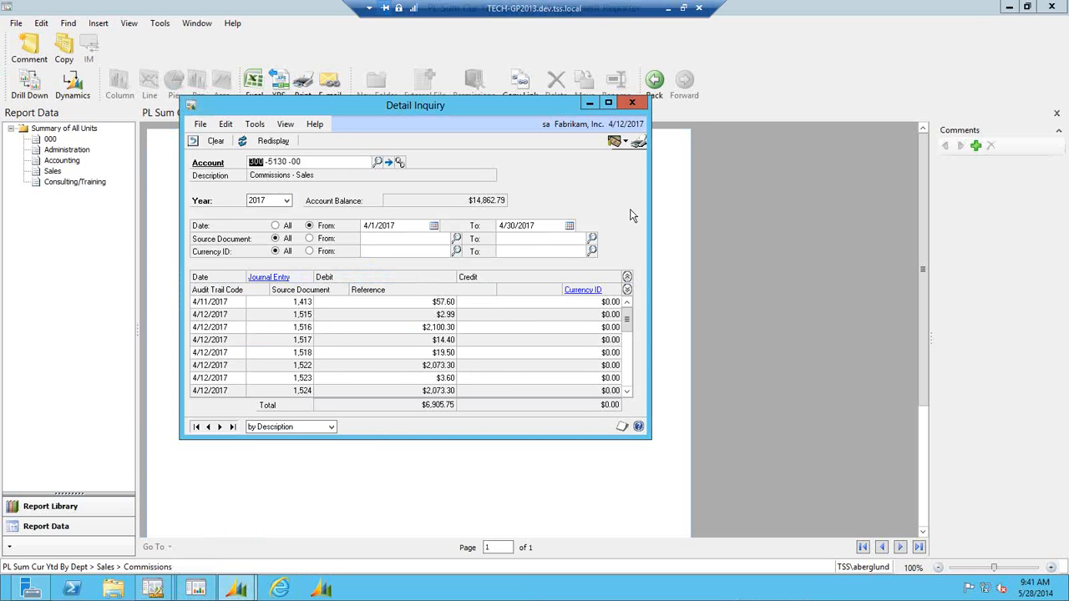
pyautogui.click(634, 102)
# Close the report, return to Report Designer and open the Webinar Report_by dimension definition, saving the changes to PL Sum Cur Ytd By Dept.
pyautogui.click(150, 589)
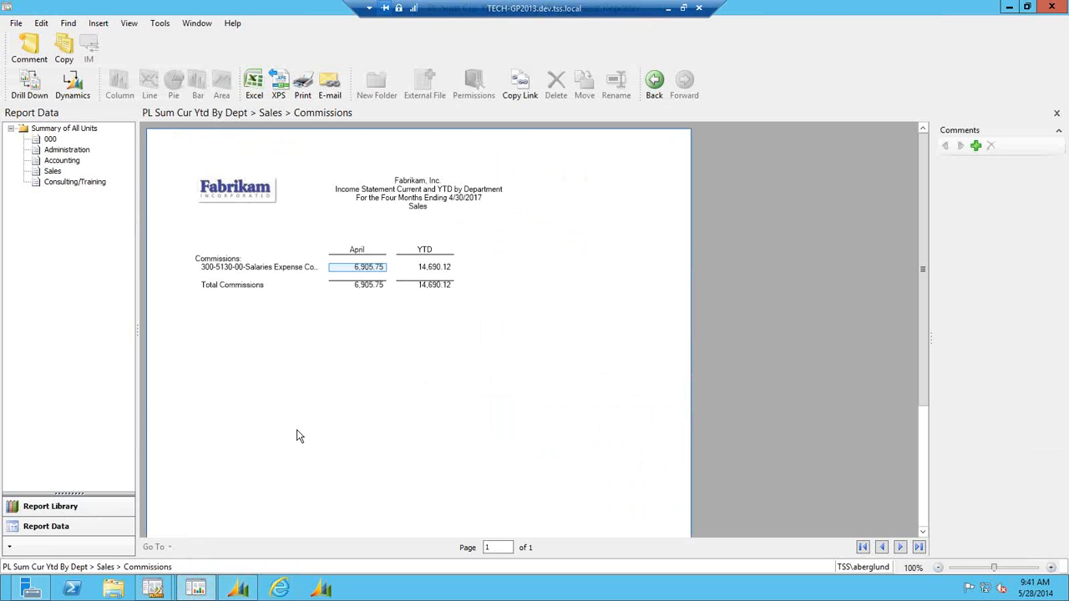
pyautogui.click(1053, 7)
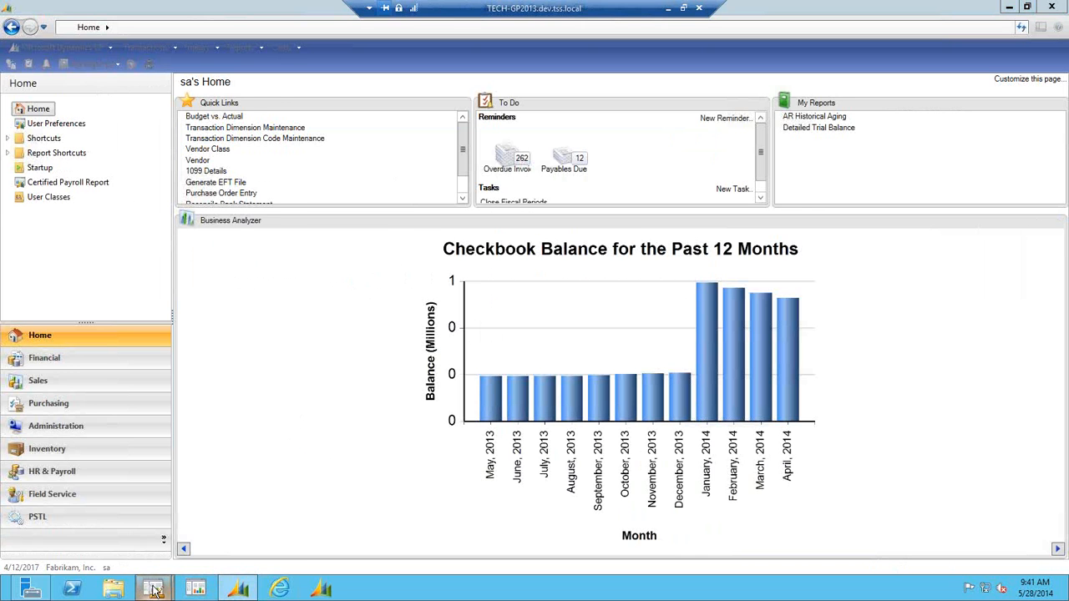
pyautogui.moveTo(153, 590)
pyautogui.click(114, 526)
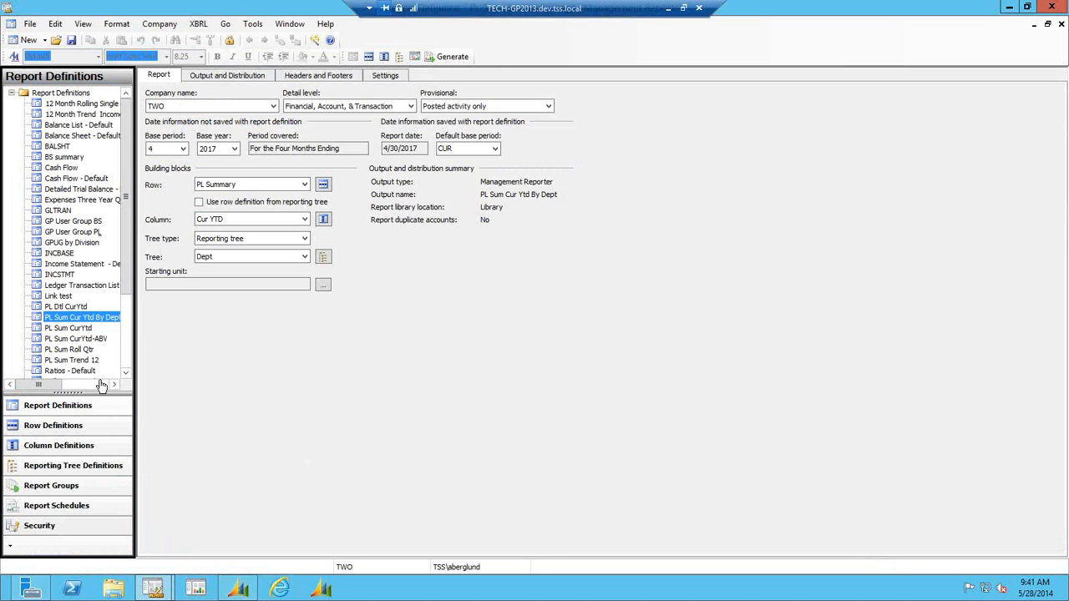
pyautogui.moveTo(125, 291); pyautogui.dragTo(127, 364)
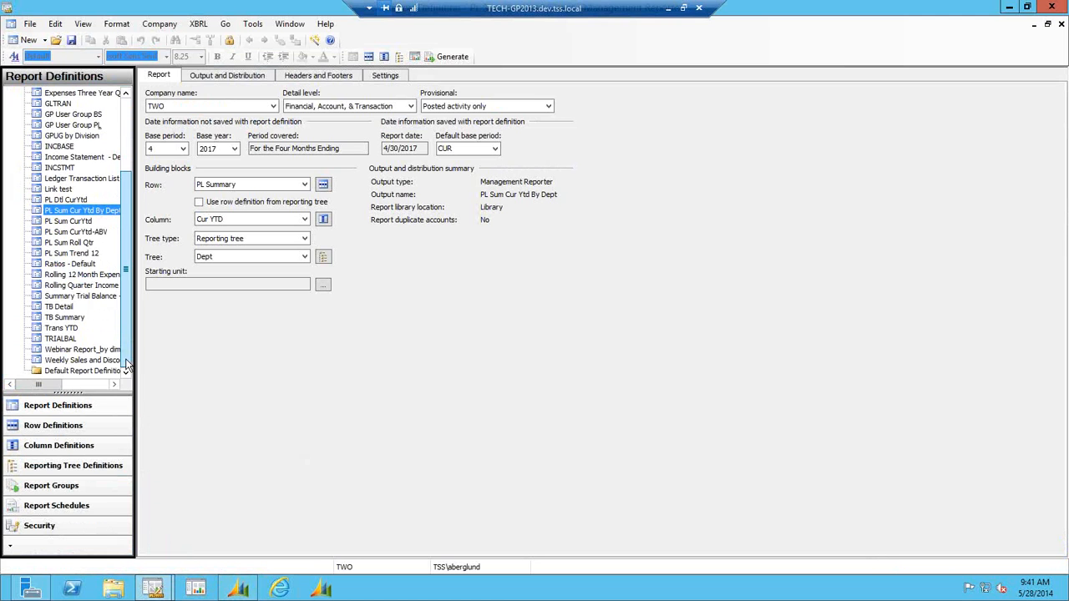
pyautogui.click(83, 350)
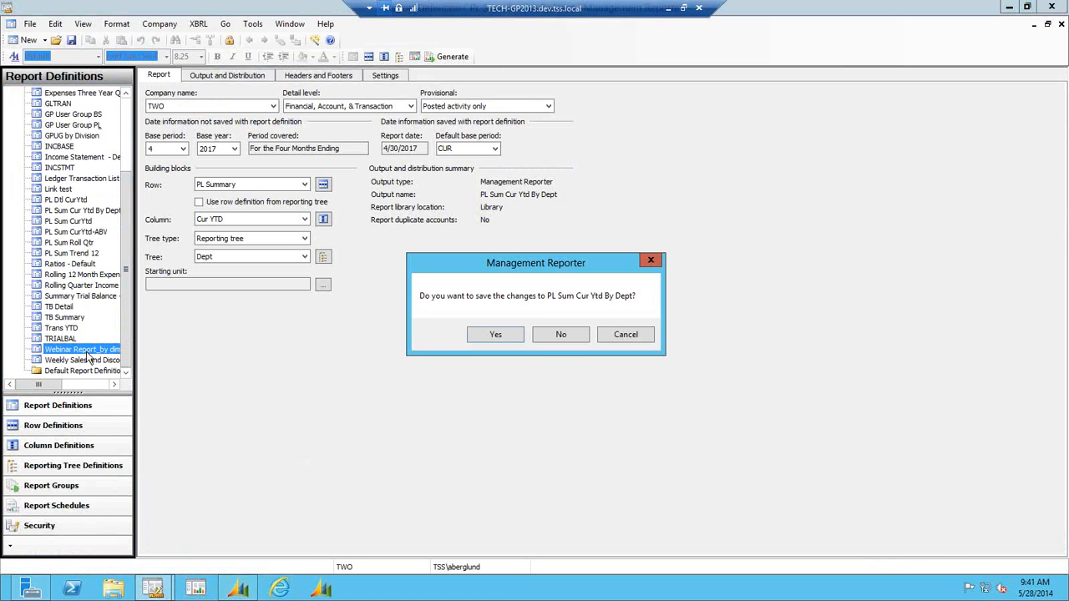
pyautogui.click(495, 333)
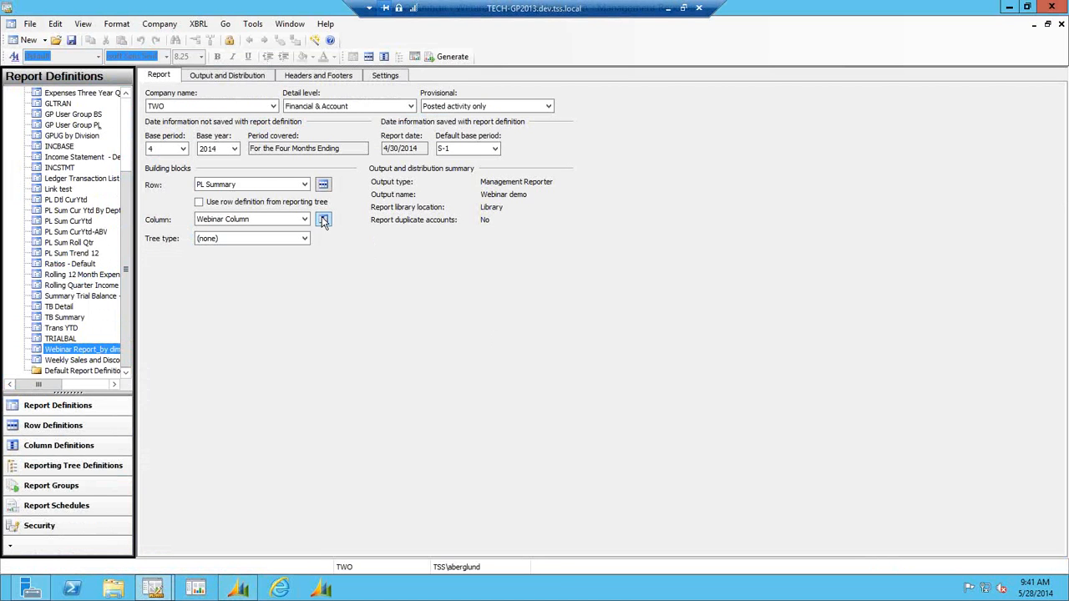
# Open the Webinar Column definition and widen columns B and C so the Dept 000 and Dept 100 entries fit.
pyautogui.click(323, 219)
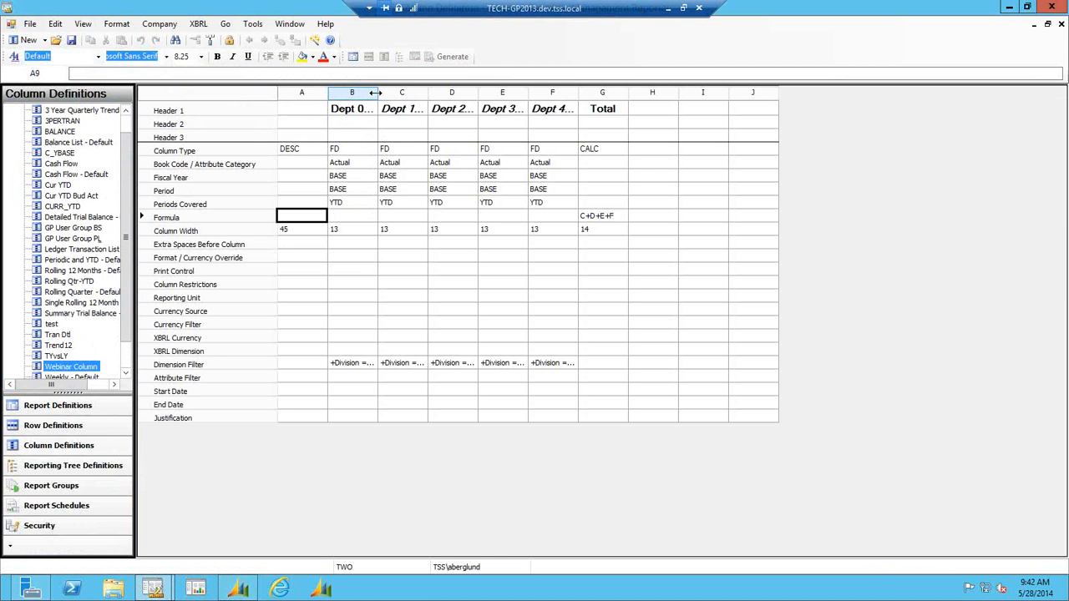
pyautogui.moveTo(402, 97); pyautogui.dragTo(404, 97)
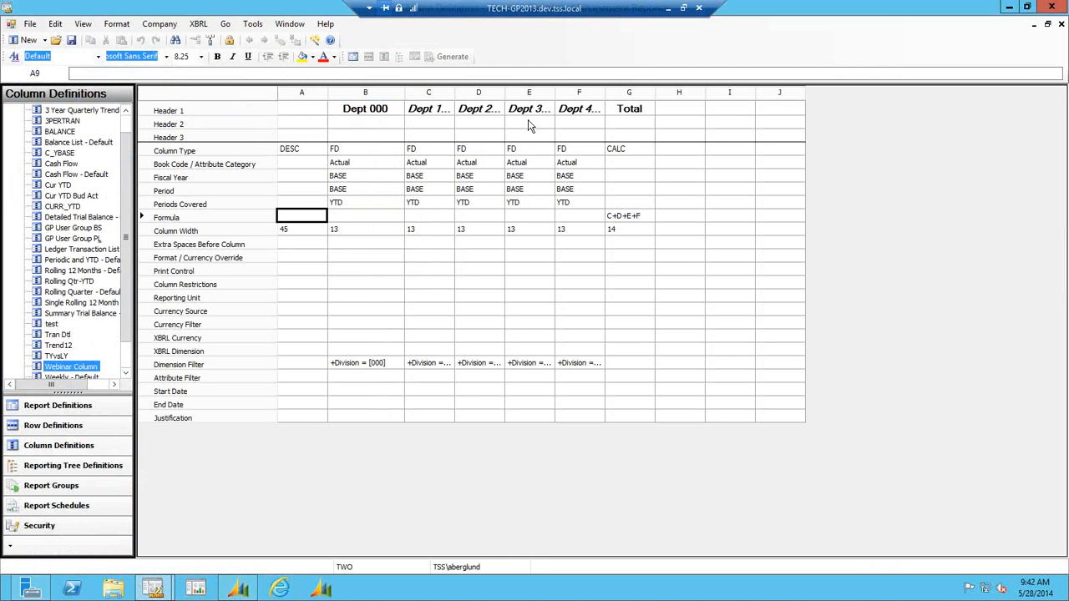
pyautogui.moveTo(455, 97); pyautogui.dragTo(480, 99)
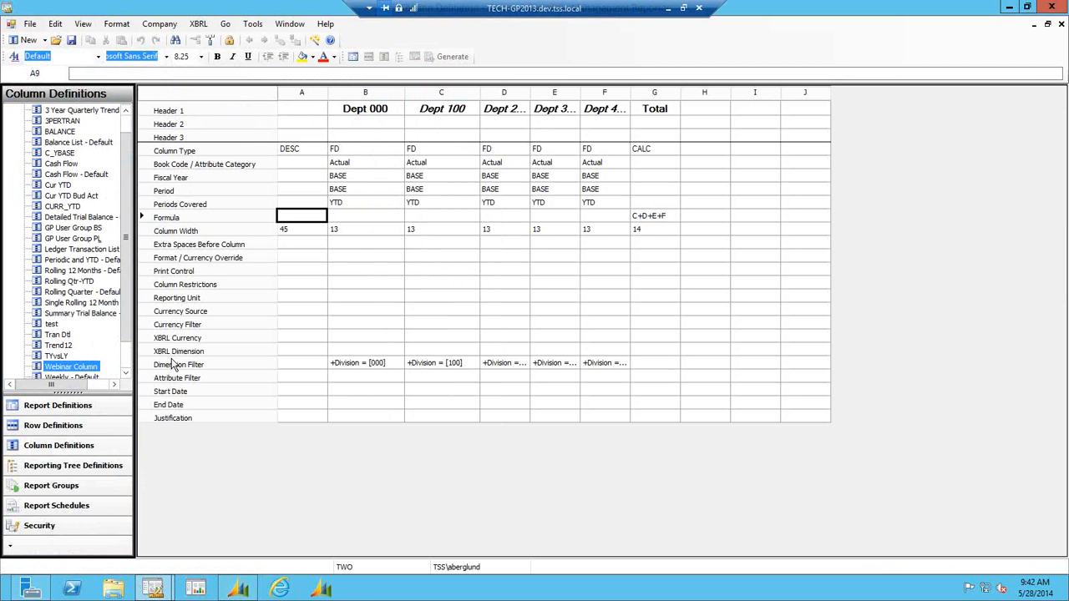
# Inspect the dimension filters of the Dept 000 and Dept 200 columns, and close the column definition with its changes saved.
pyautogui.doubleClick(362, 366)
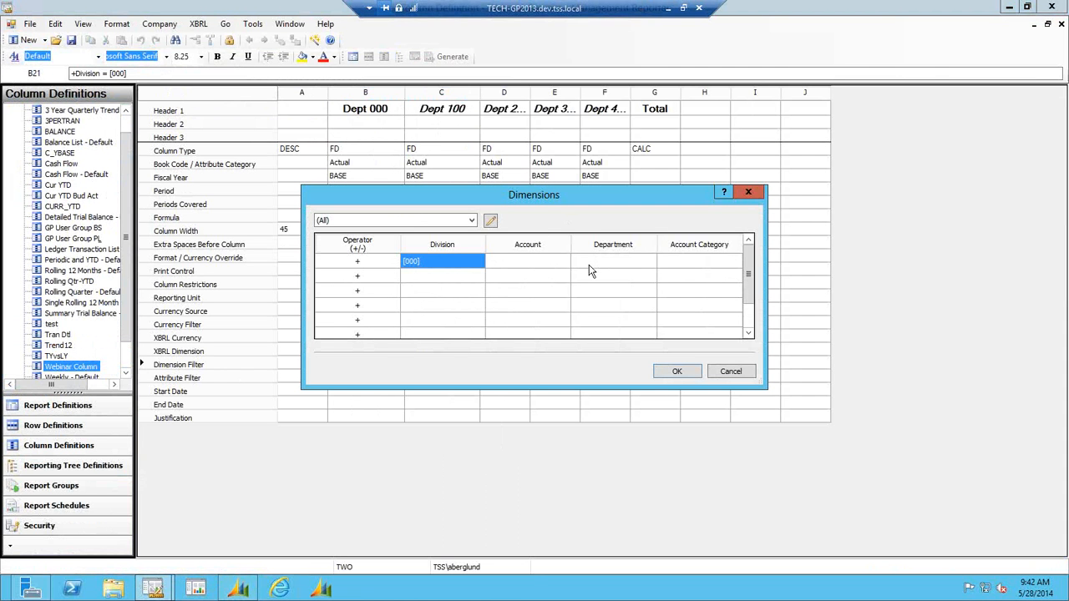
pyautogui.click(732, 370)
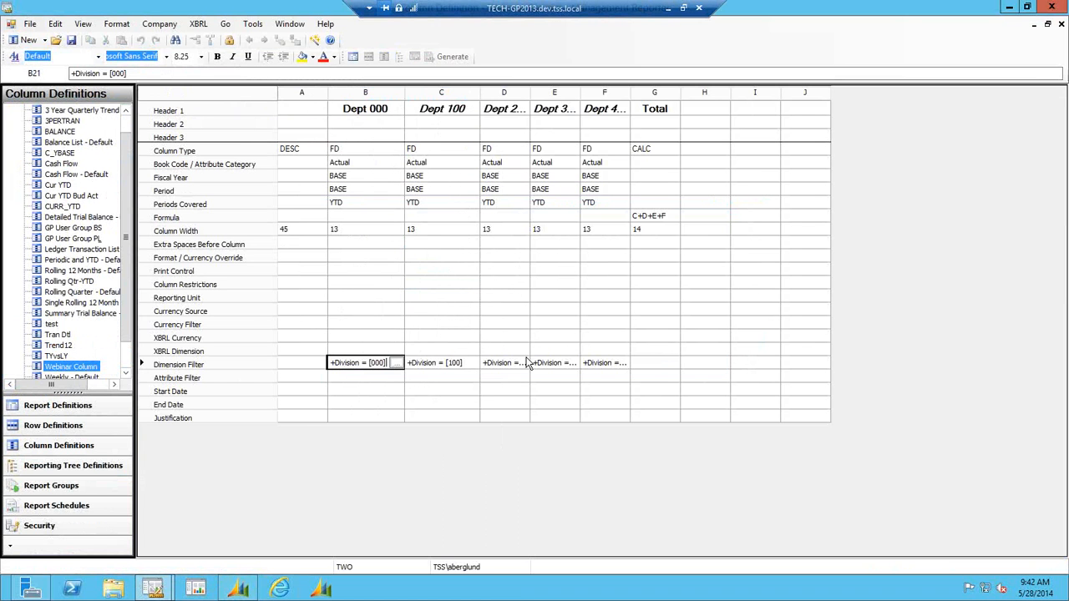
pyautogui.click(523, 367)
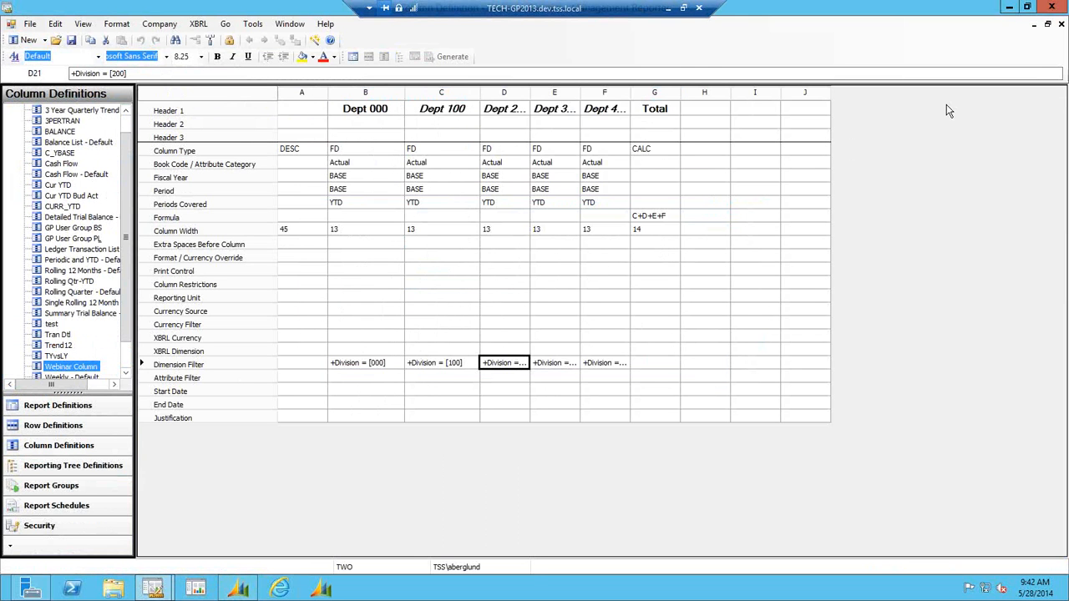
pyautogui.click(1061, 25)
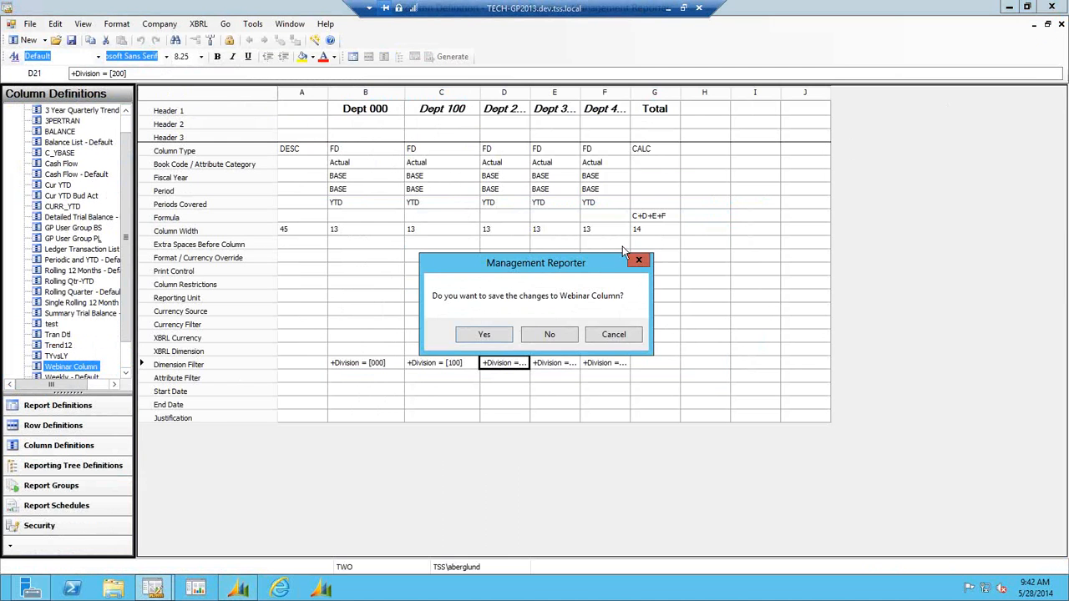
pyautogui.click(483, 332)
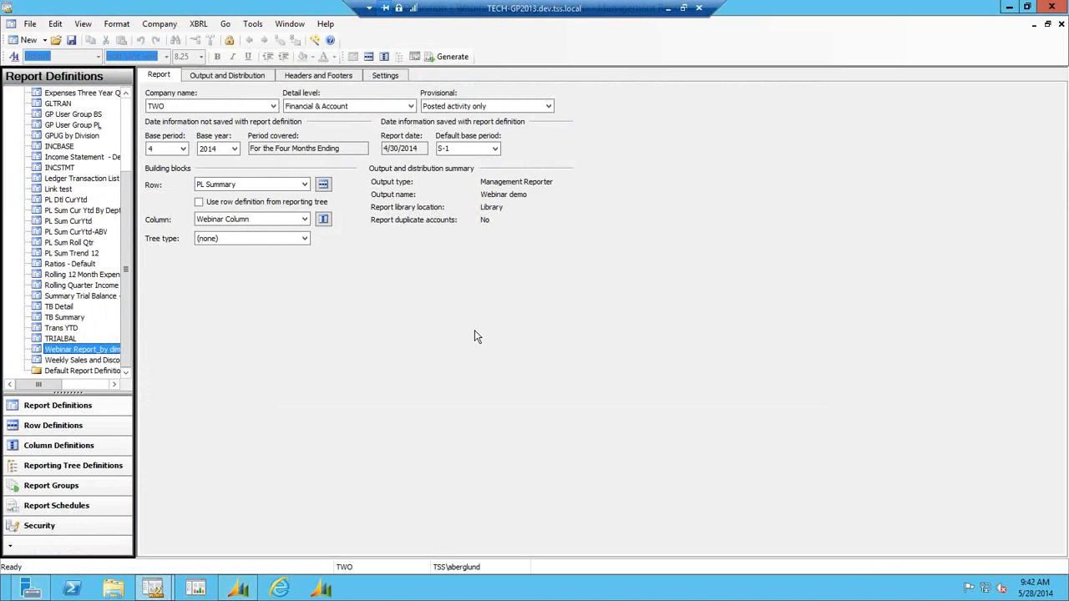
# Generate the report for period 4 of 2014 and drill Dept 000's Sales amount down to its accounts, closing the viewer and queue status when done.
pyautogui.click(451, 57)
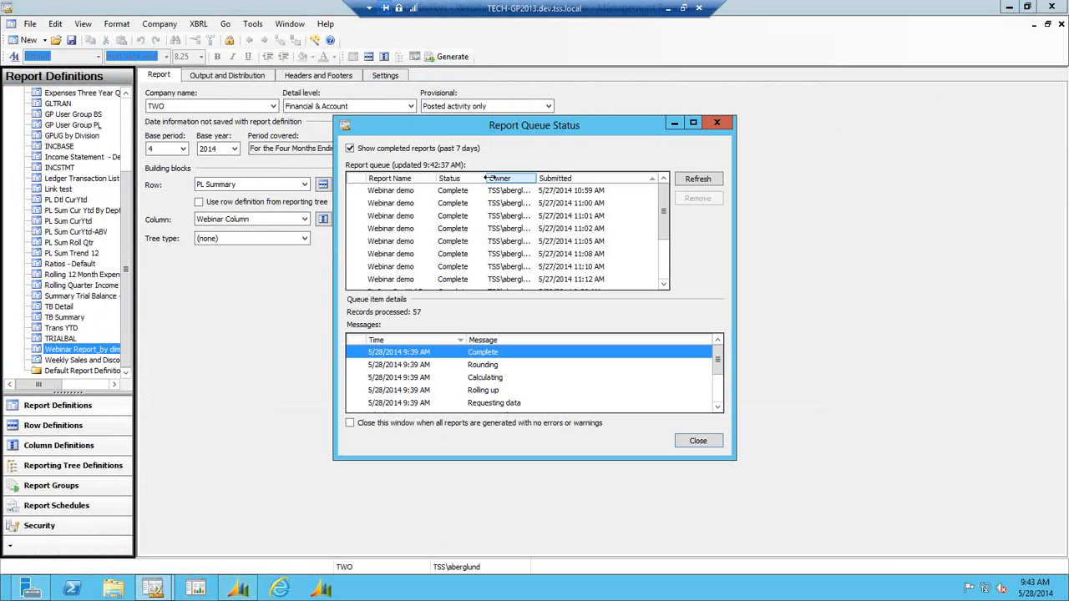
pyautogui.click(257, 239)
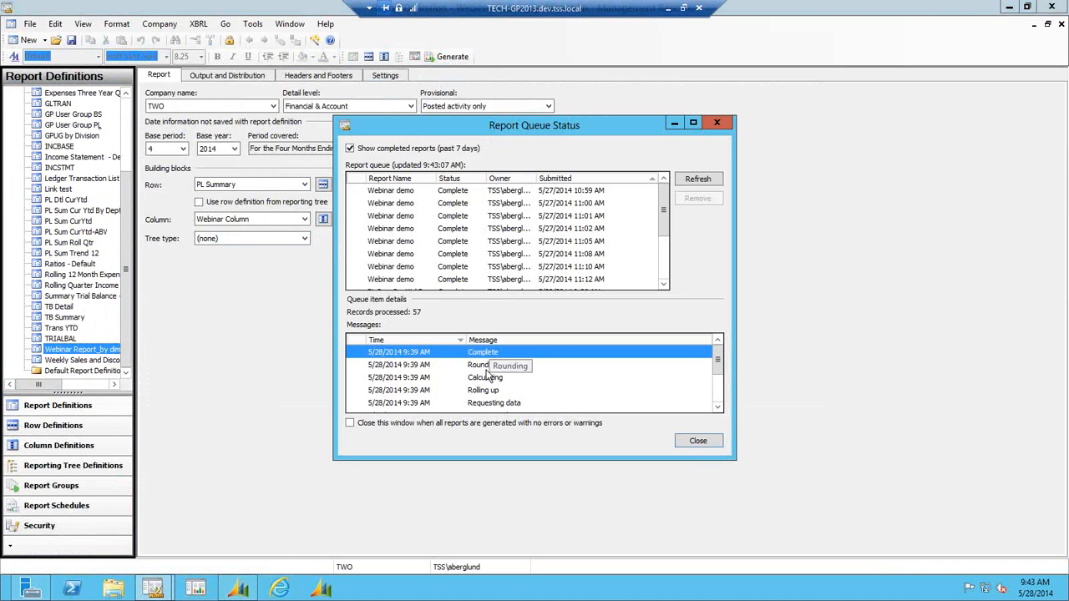
pyautogui.doubleClick(522, 351)
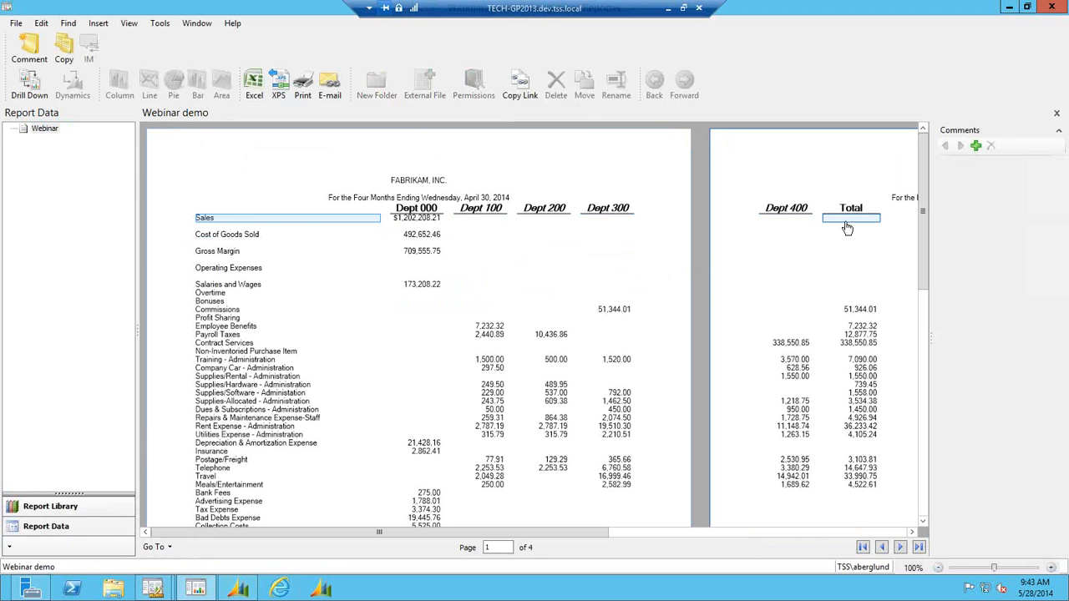
pyautogui.doubleClick(422, 222)
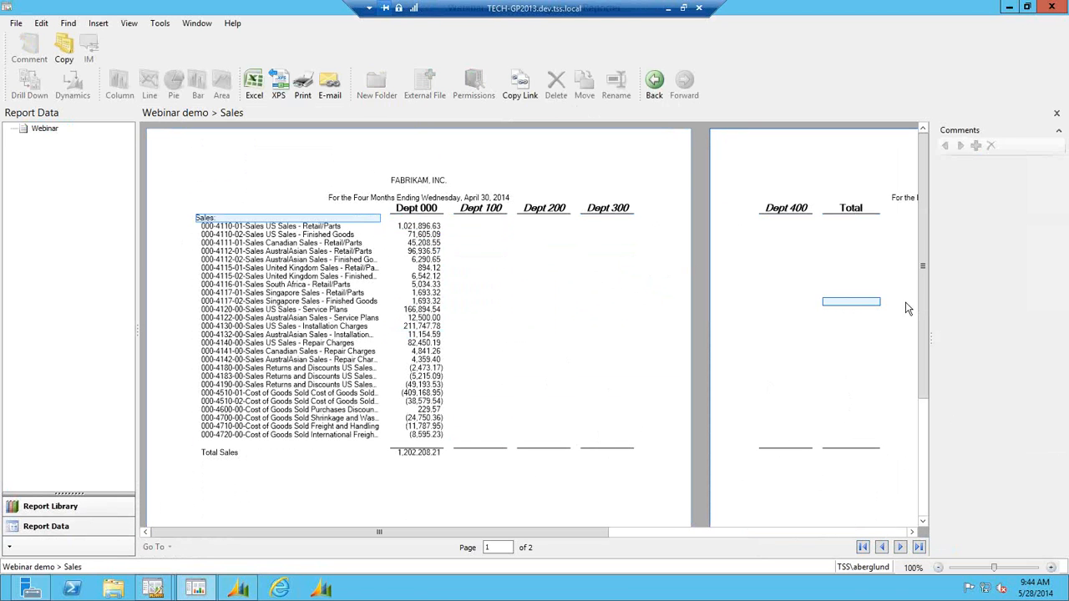
pyautogui.click(1053, 6)
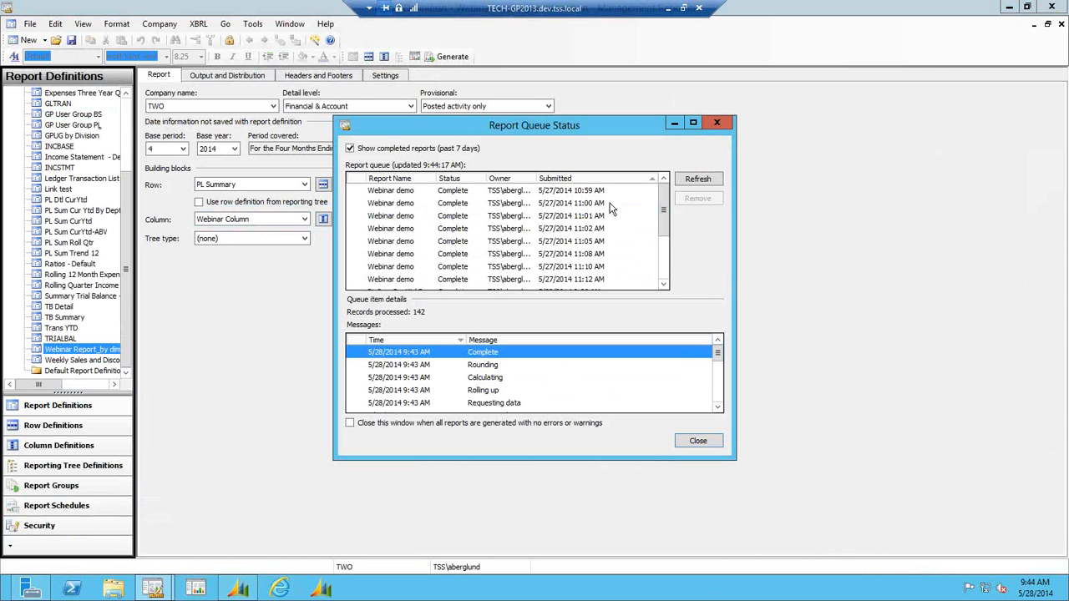
pyautogui.click(716, 125)
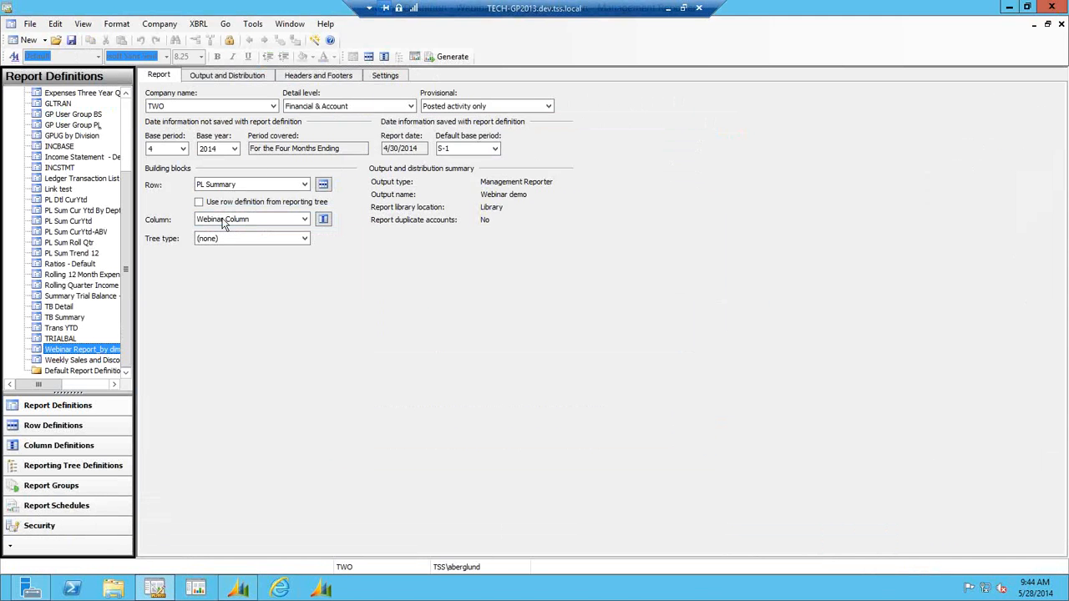
# Set the report definition's base year to 2017 and its page orientation to landscape.
pyautogui.click(234, 149)
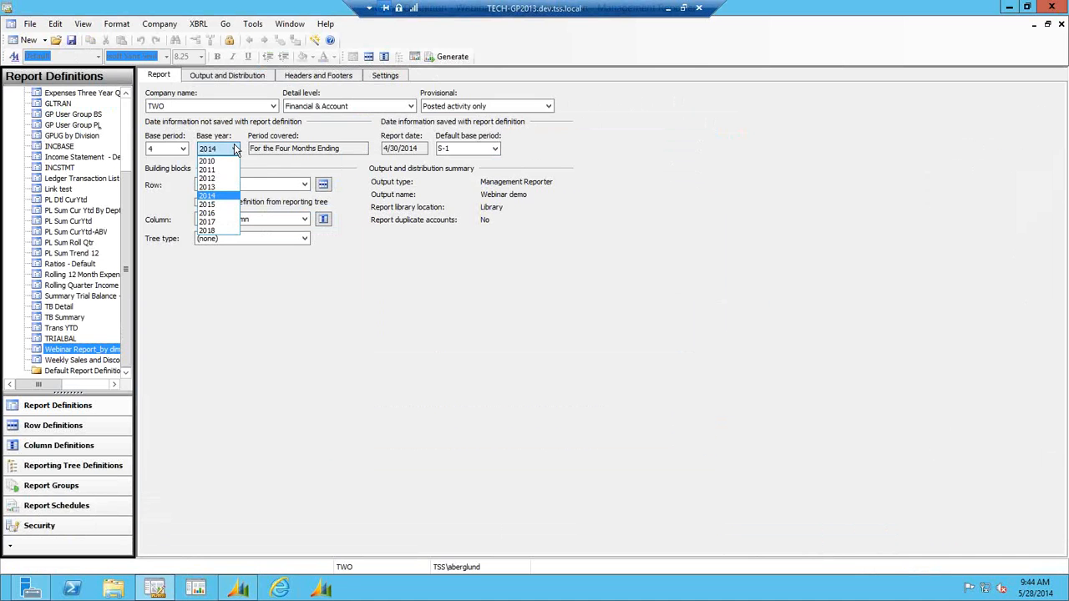
pyautogui.click(217, 222)
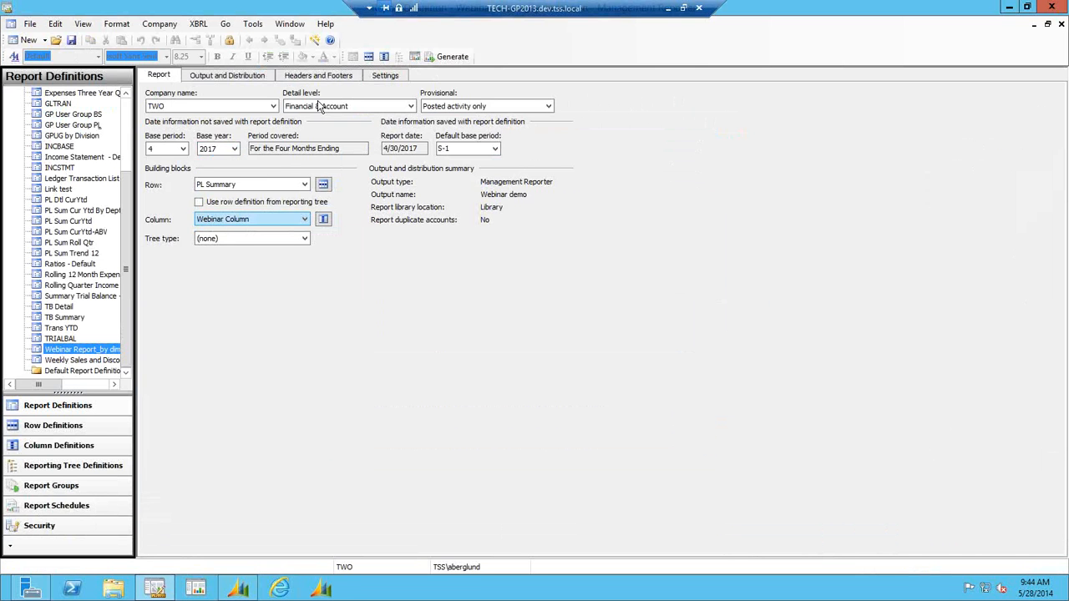
pyautogui.click(376, 73)
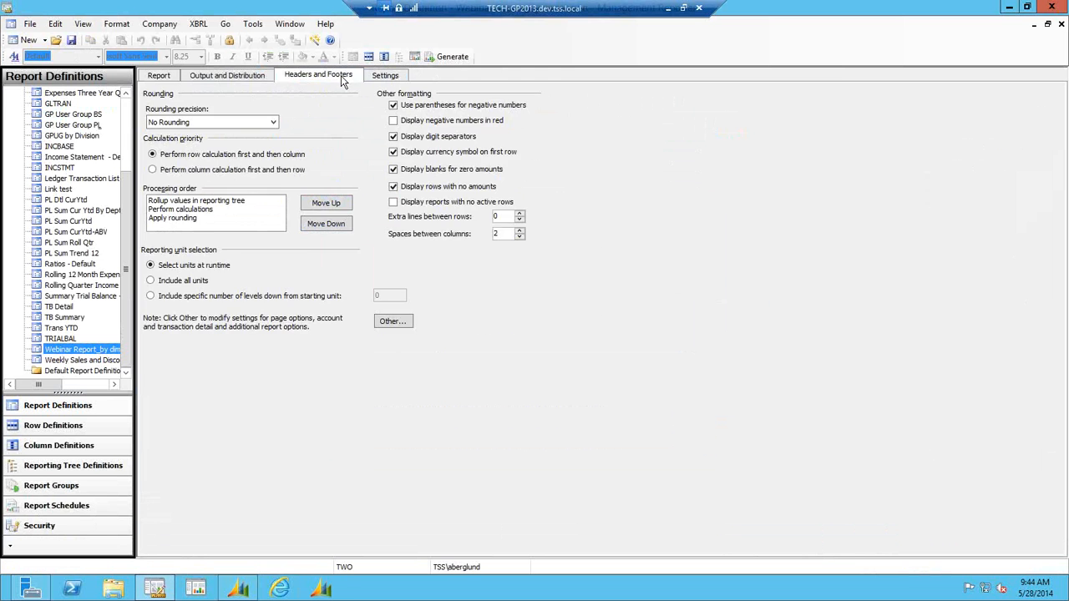
pyautogui.click(341, 78)
pyautogui.click(384, 75)
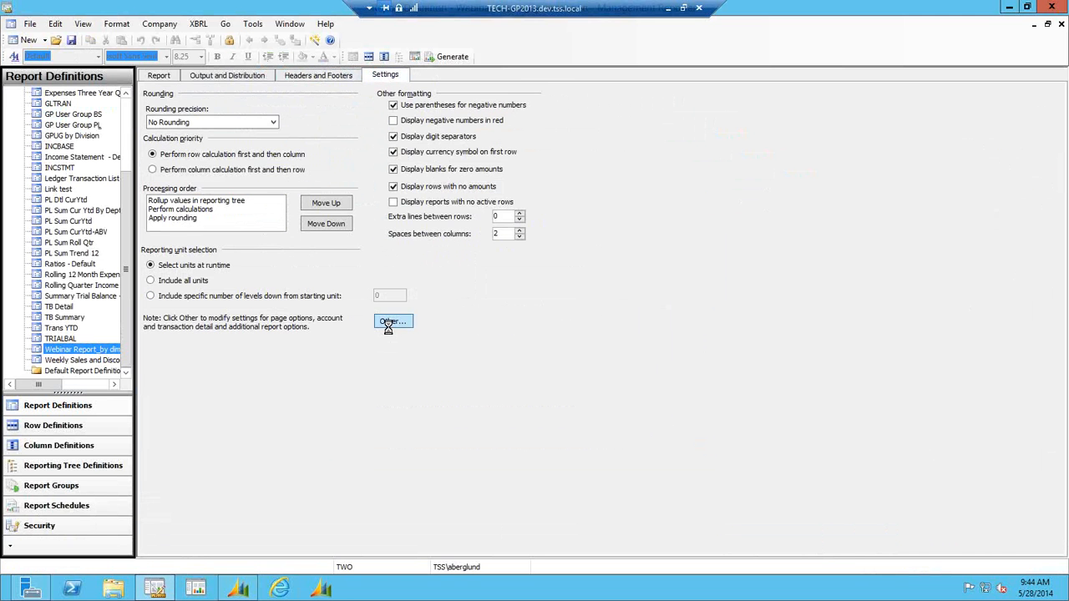
pyautogui.click(572, 235)
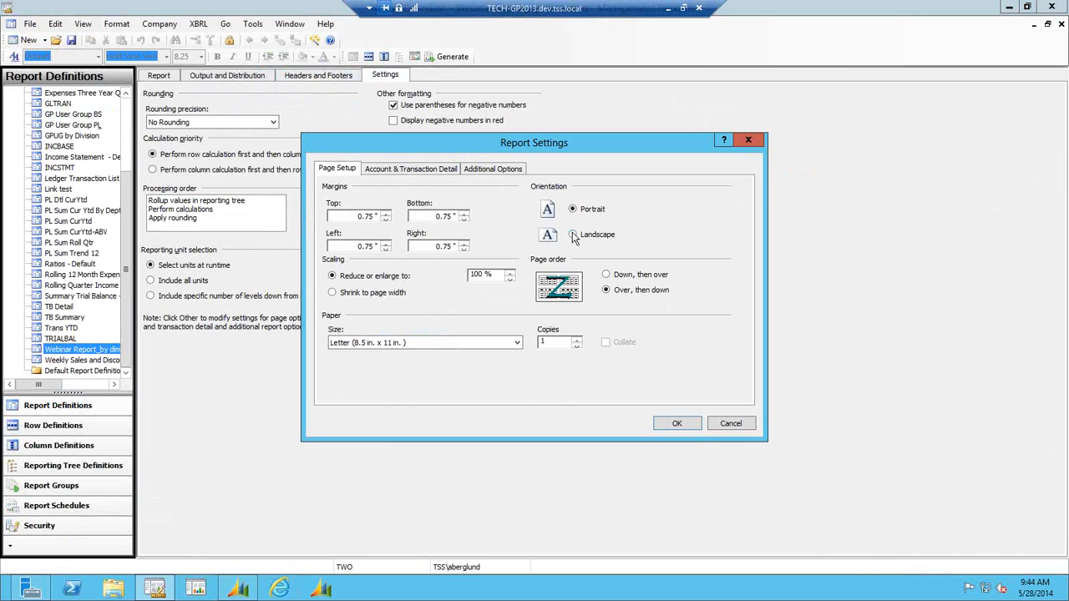
pyautogui.click(677, 424)
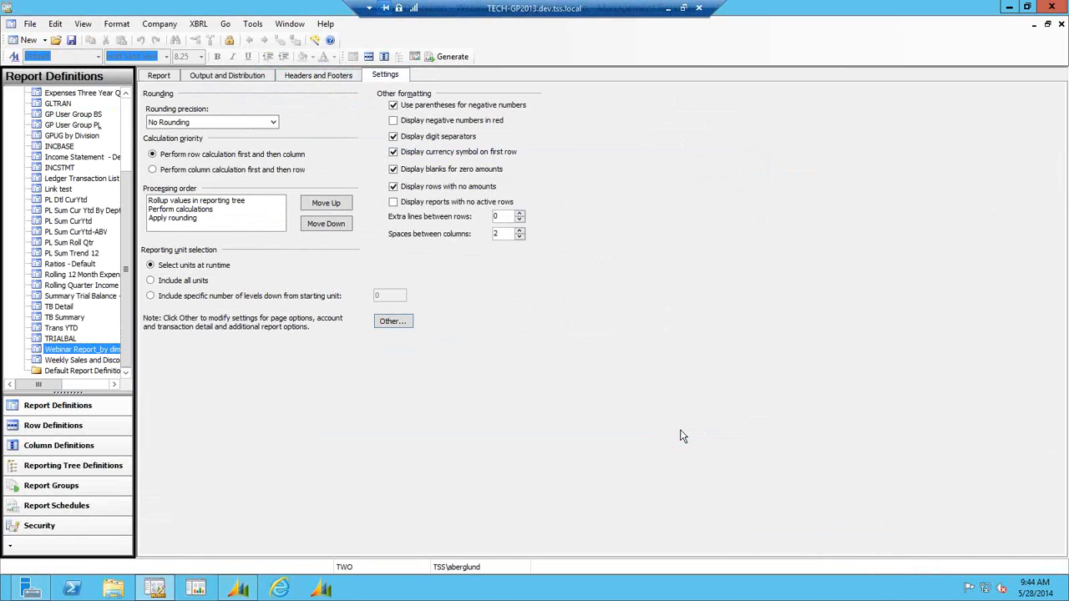
# Generate the report and export its current view to Excel with the workbook opened after exporting, then look through the exported rows.
pyautogui.click(450, 57)
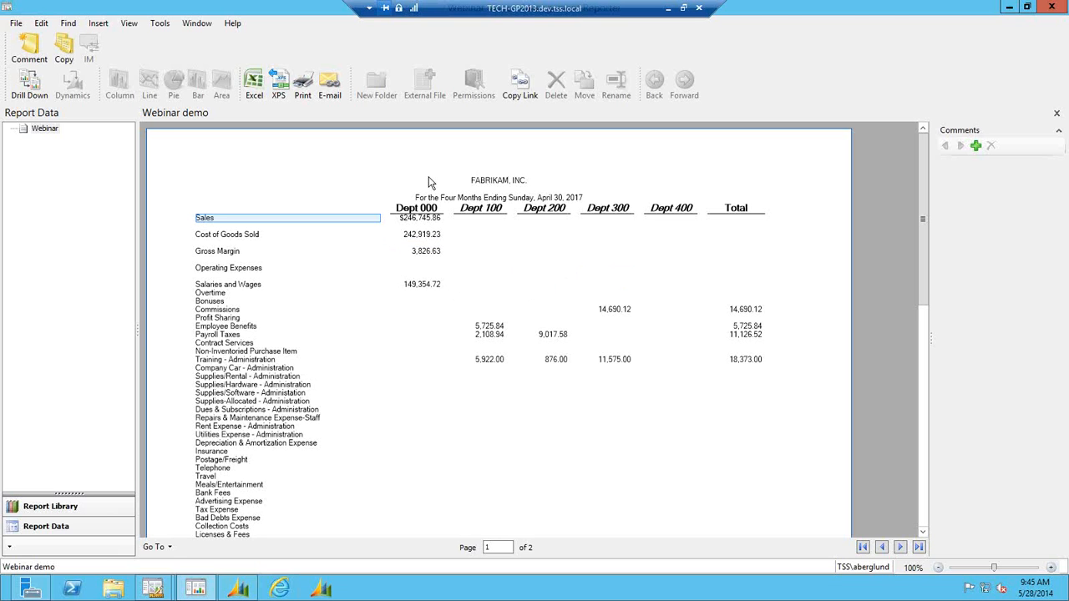
pyautogui.click(255, 88)
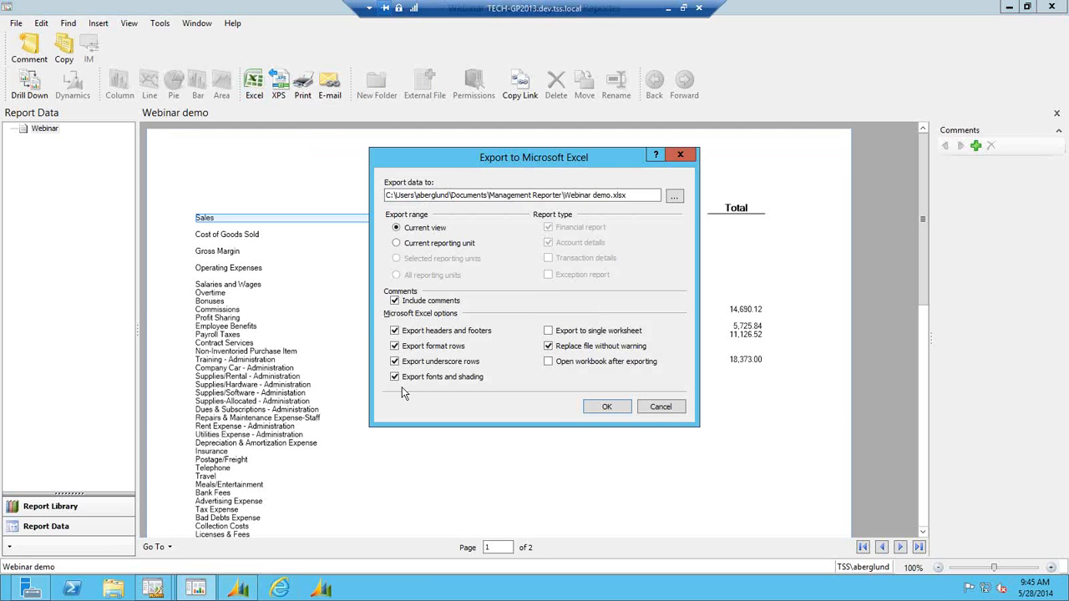
pyautogui.click(548, 362)
pyautogui.click(616, 409)
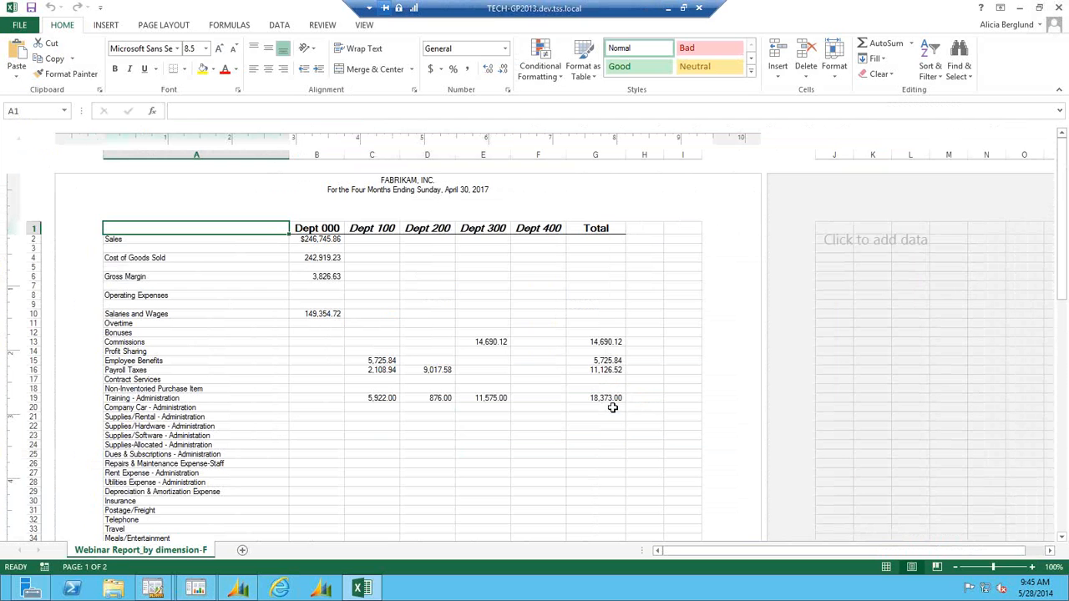
pyautogui.click(607, 398)
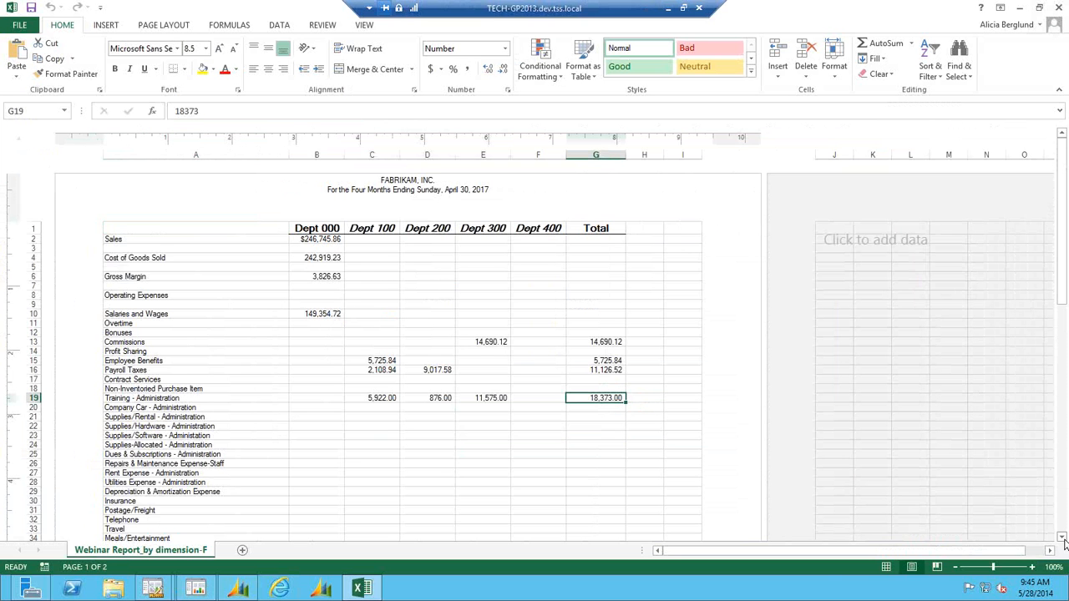
pyautogui.click(1061, 538)
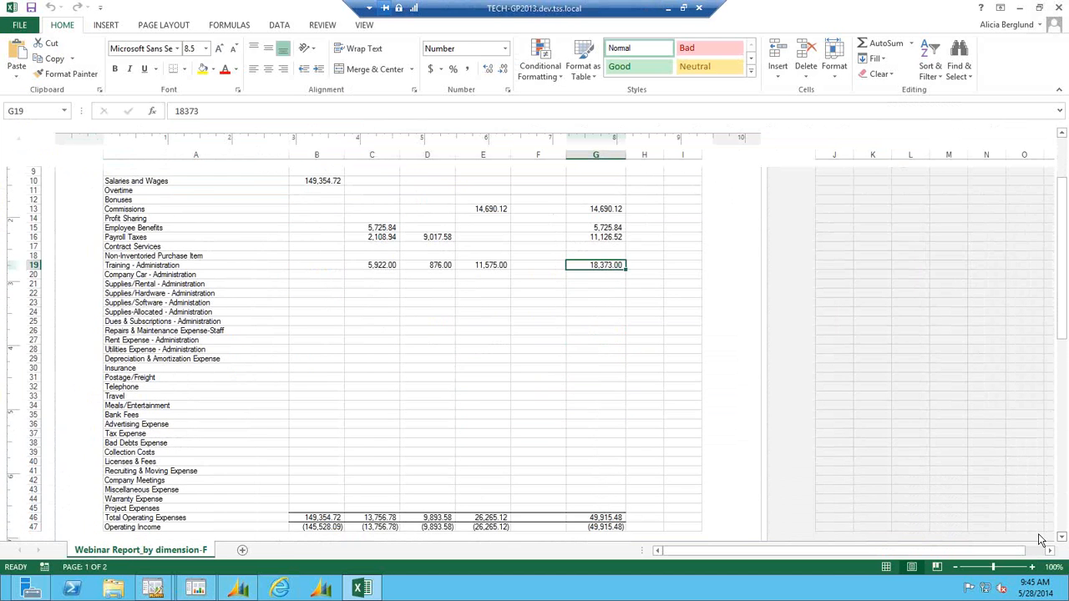
# Check the exported Total Operating Expenses and Operating Income amounts, and close the workbook, the report viewer and the queue status.
pyautogui.click(317, 518)
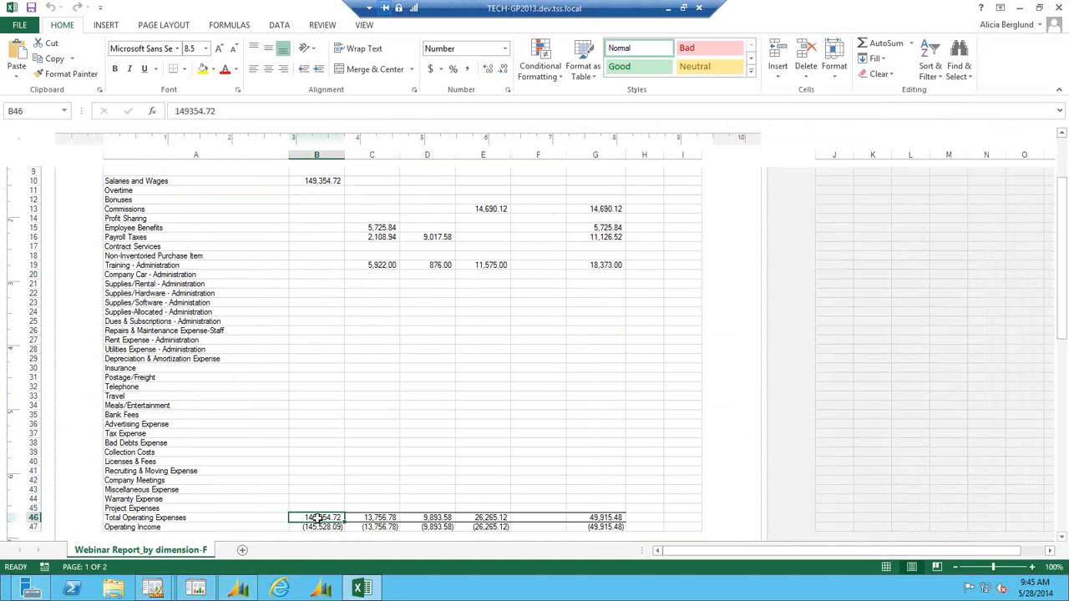
pyautogui.click(315, 527)
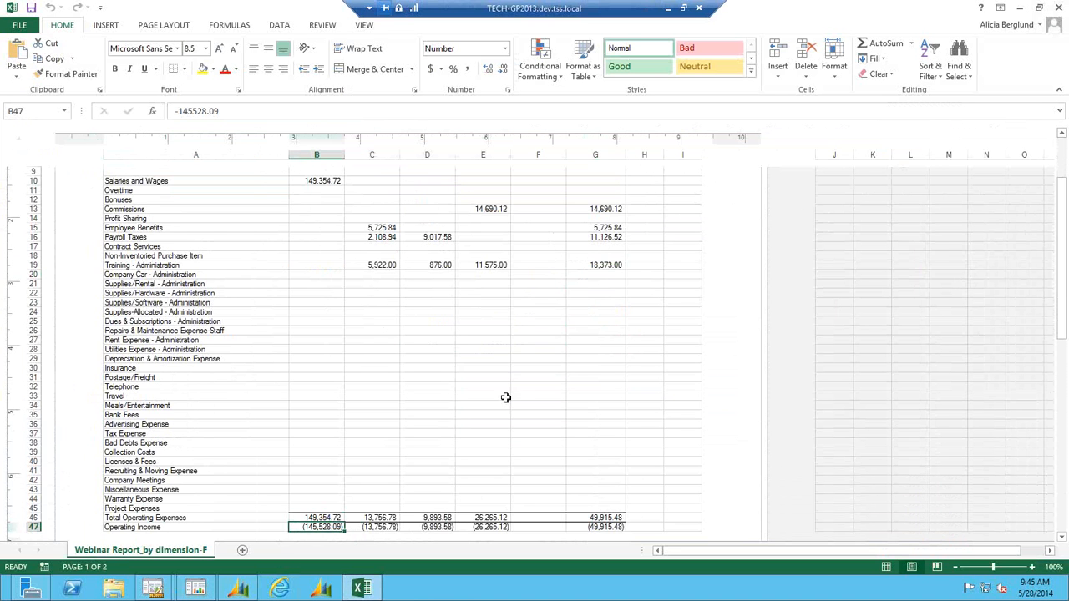
pyautogui.click(1058, 8)
pyautogui.click(1050, 8)
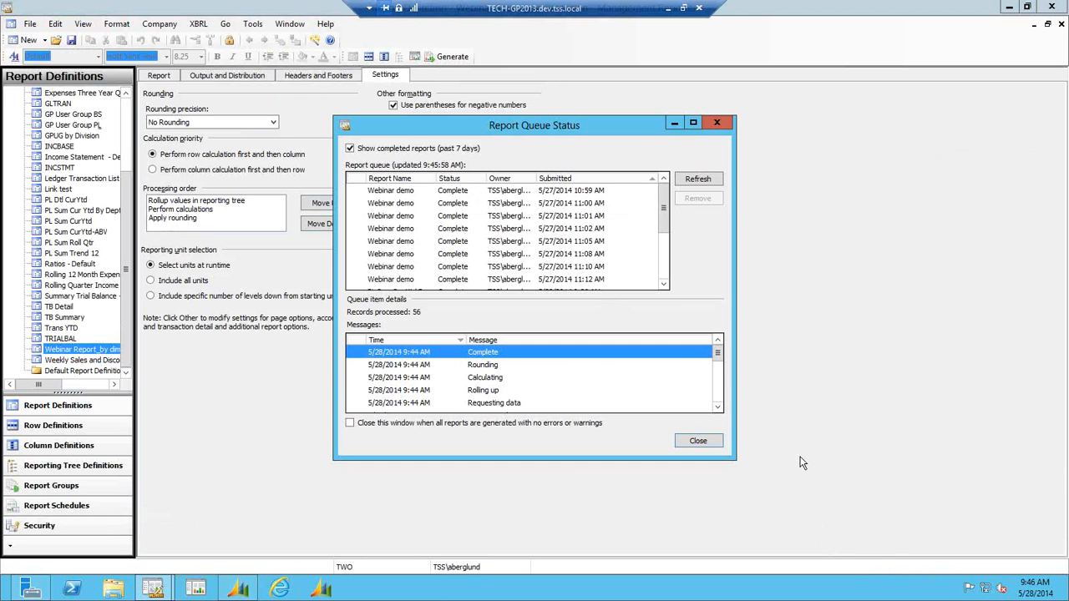
pyautogui.click(719, 121)
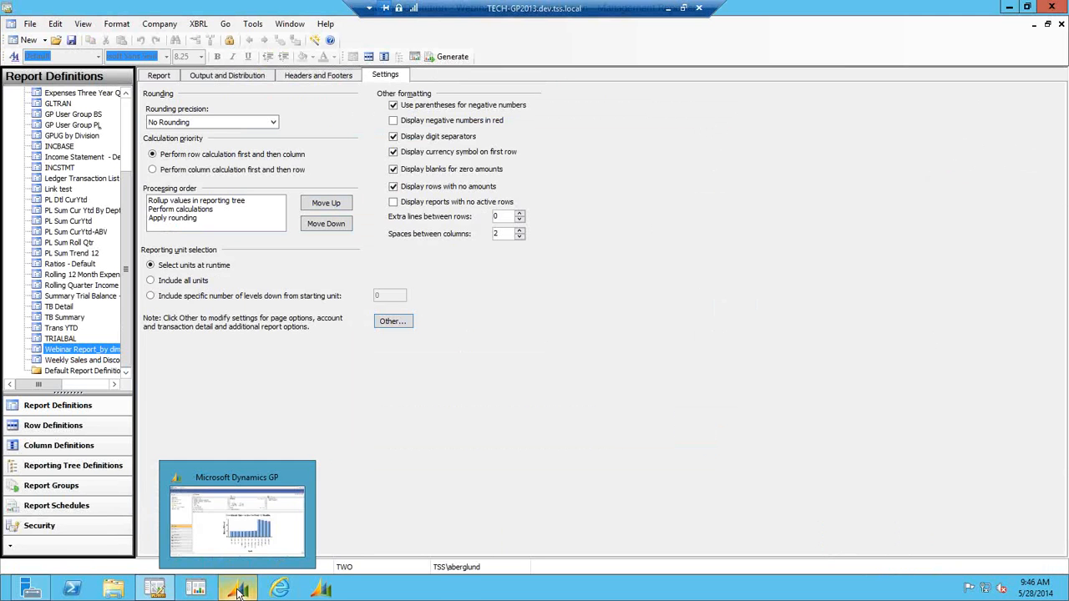
# Switch to Microsoft Dynamics GP, list the Financial Reporting Services Reports and select the Change In Expenses report for viewing.
pyautogui.click(239, 592)
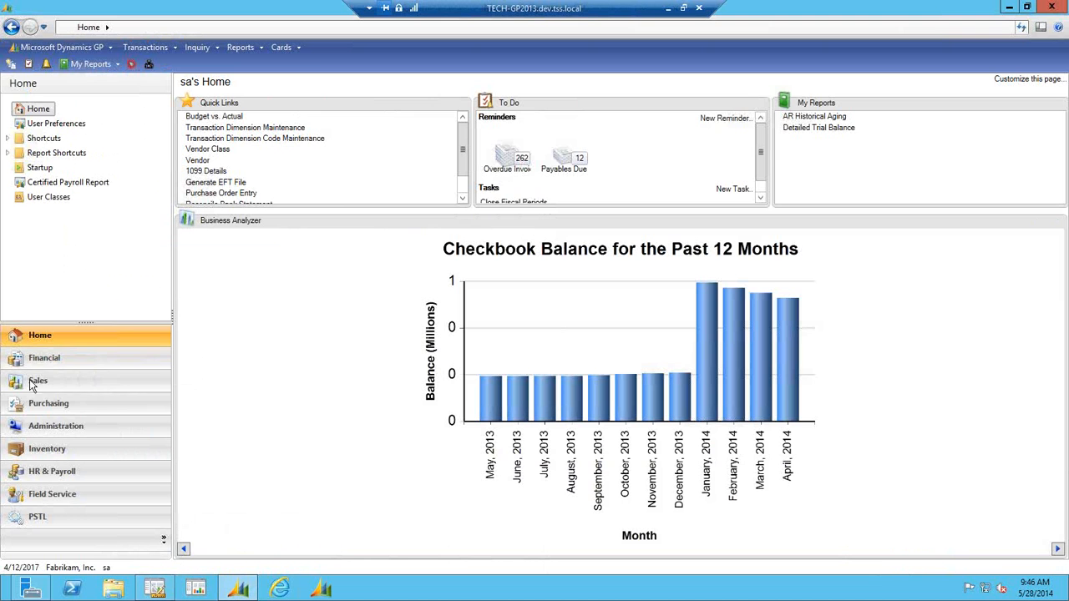
pyautogui.click(48, 358)
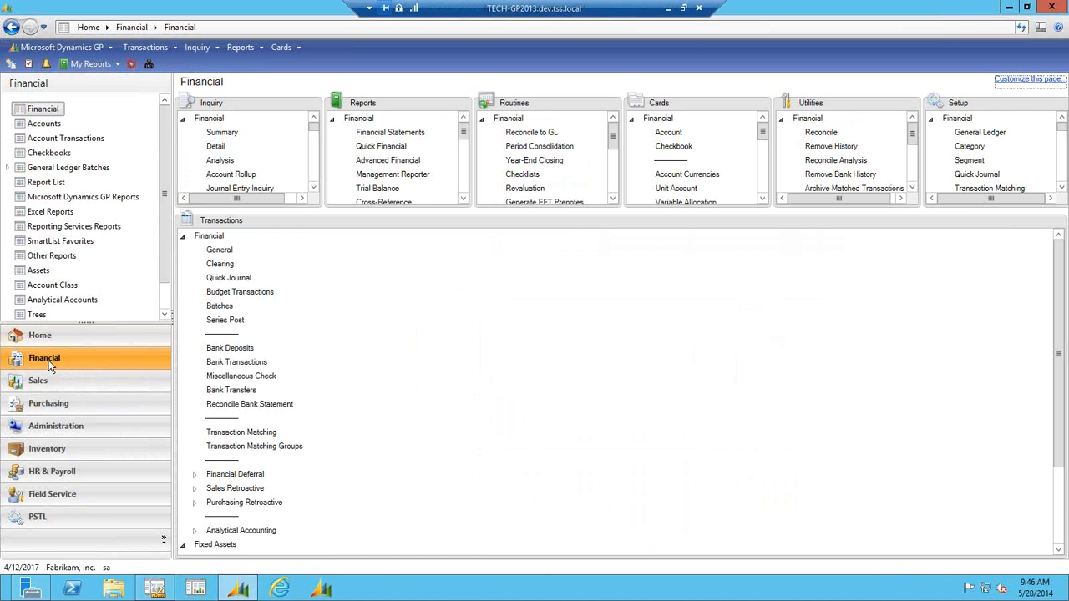
pyautogui.click(82, 228)
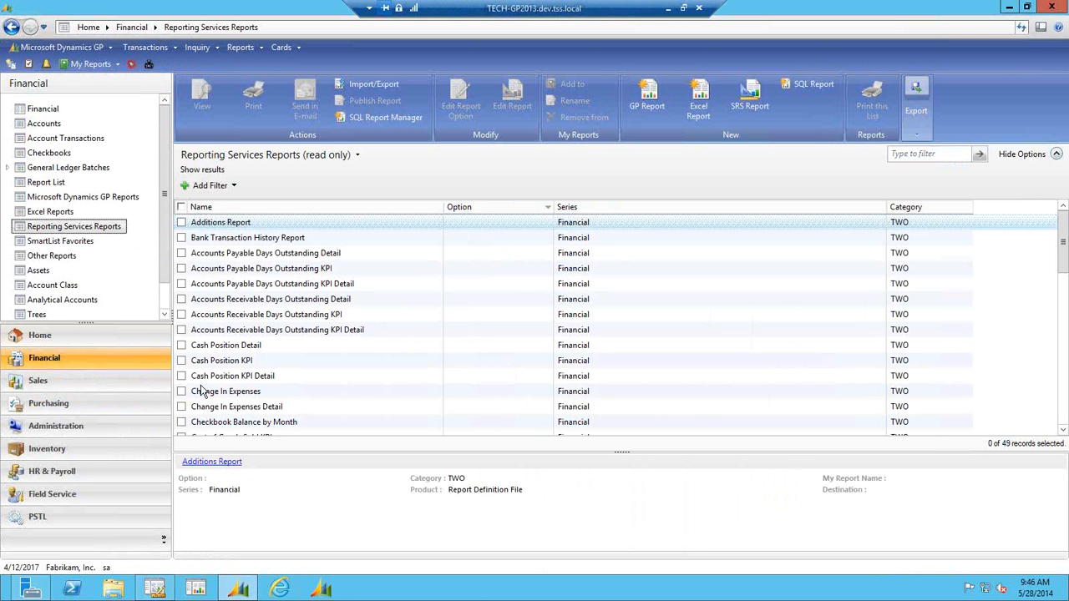
pyautogui.click(182, 392)
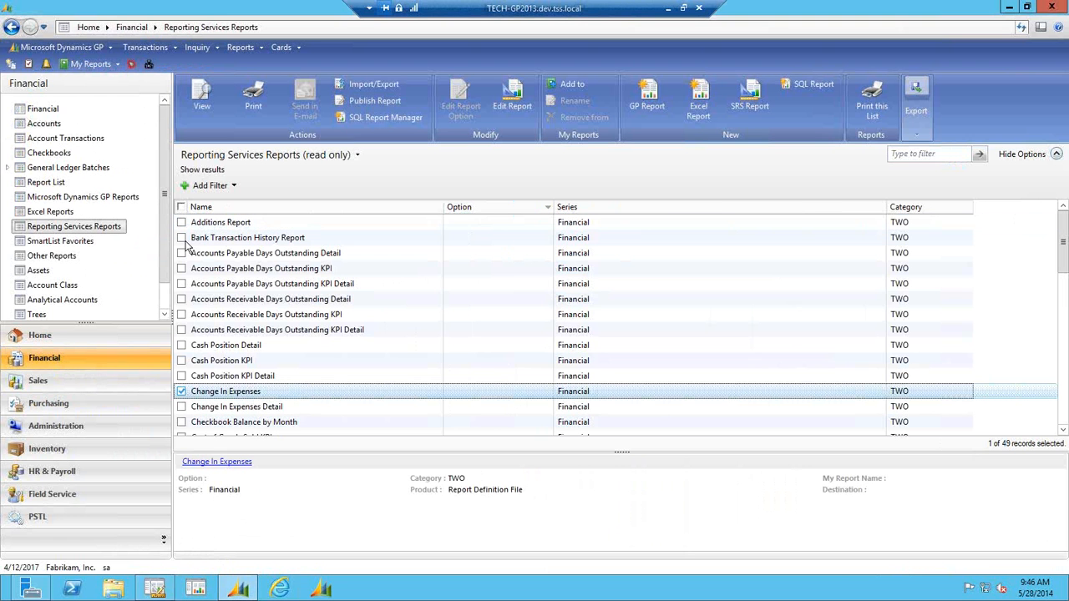
pyautogui.click(184, 117)
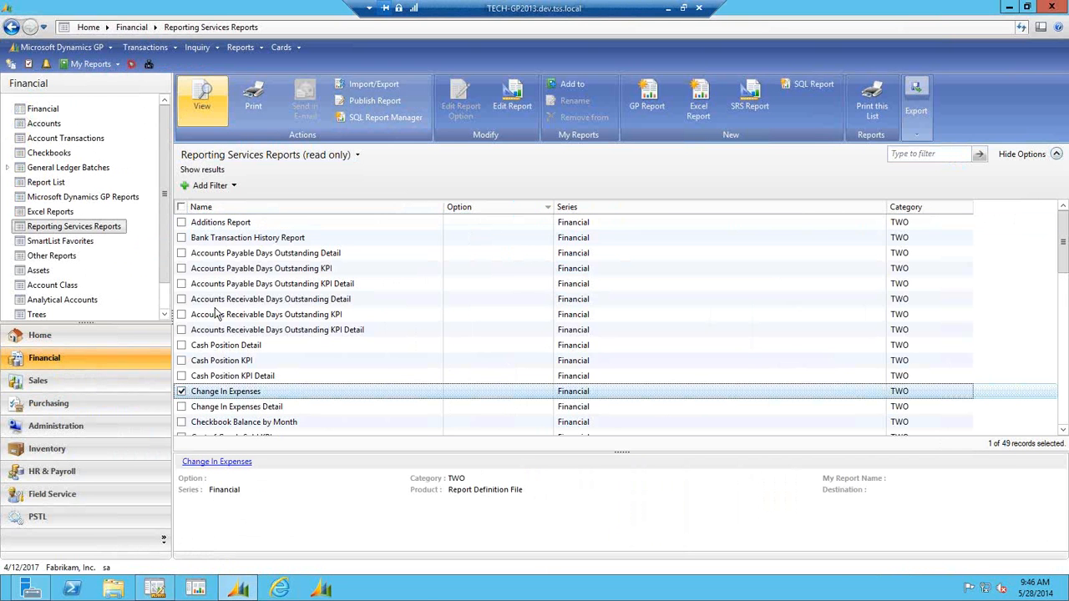
# Switch to Internet Explorer and open Trial Balance Summary from Report Manager's TWO company Financial folder.
pyautogui.click(281, 589)
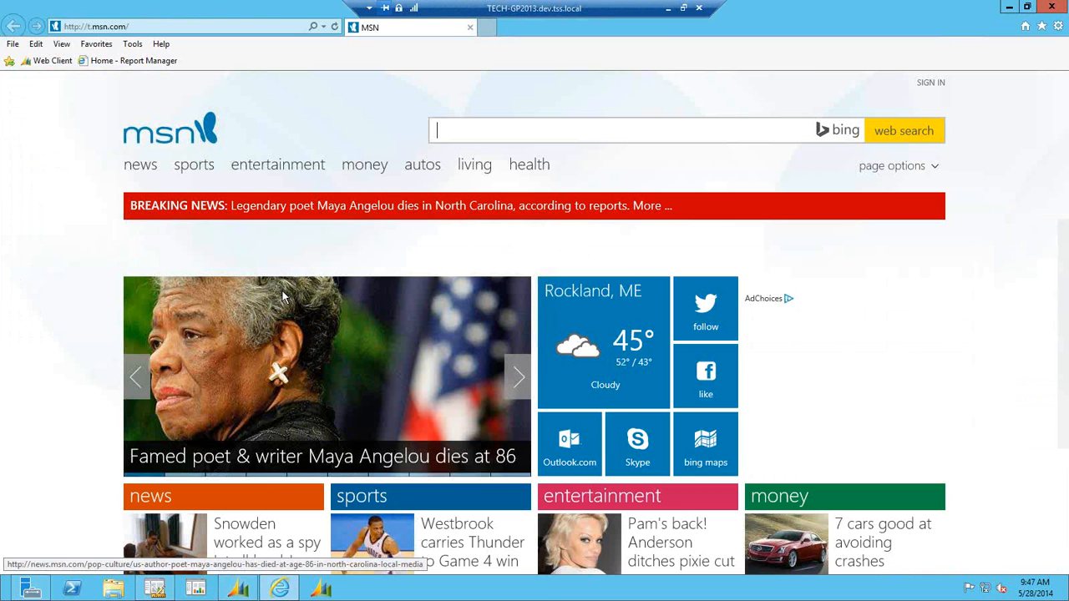
pyautogui.click(139, 66)
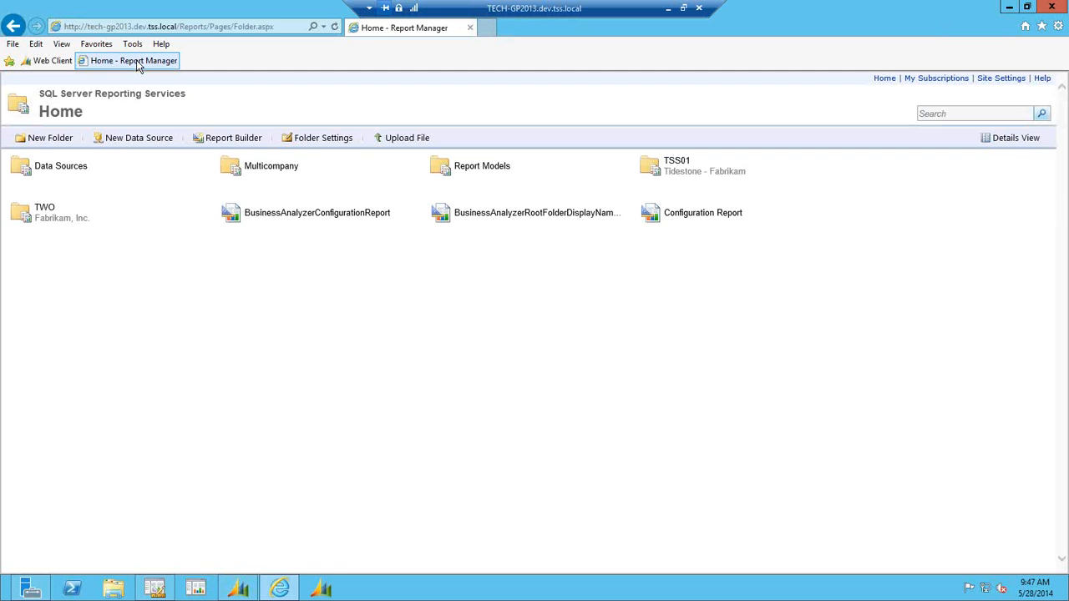
pyautogui.click(44, 208)
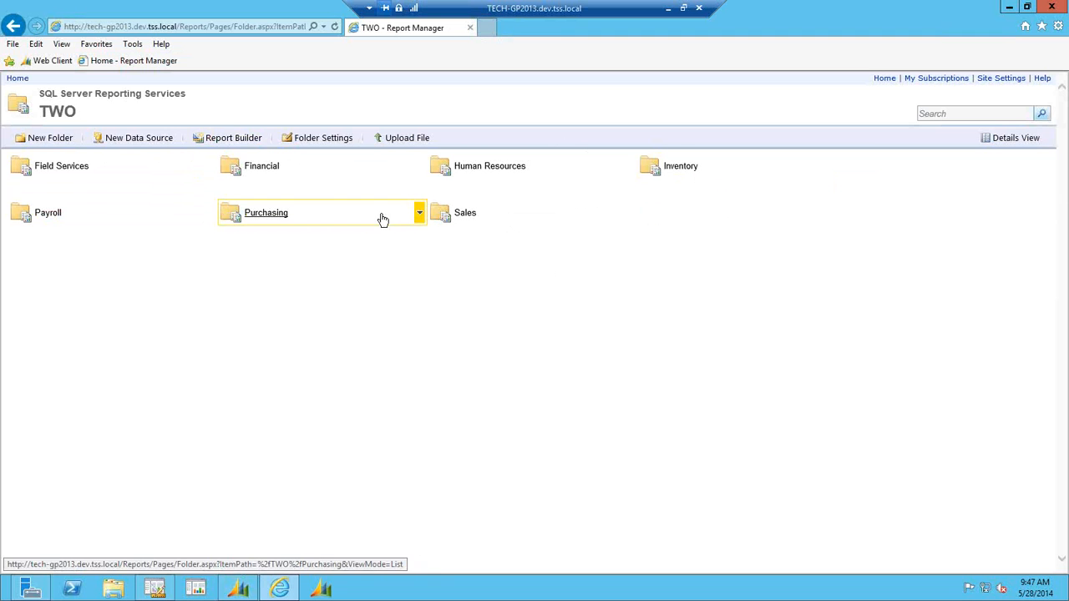
pyautogui.click(259, 167)
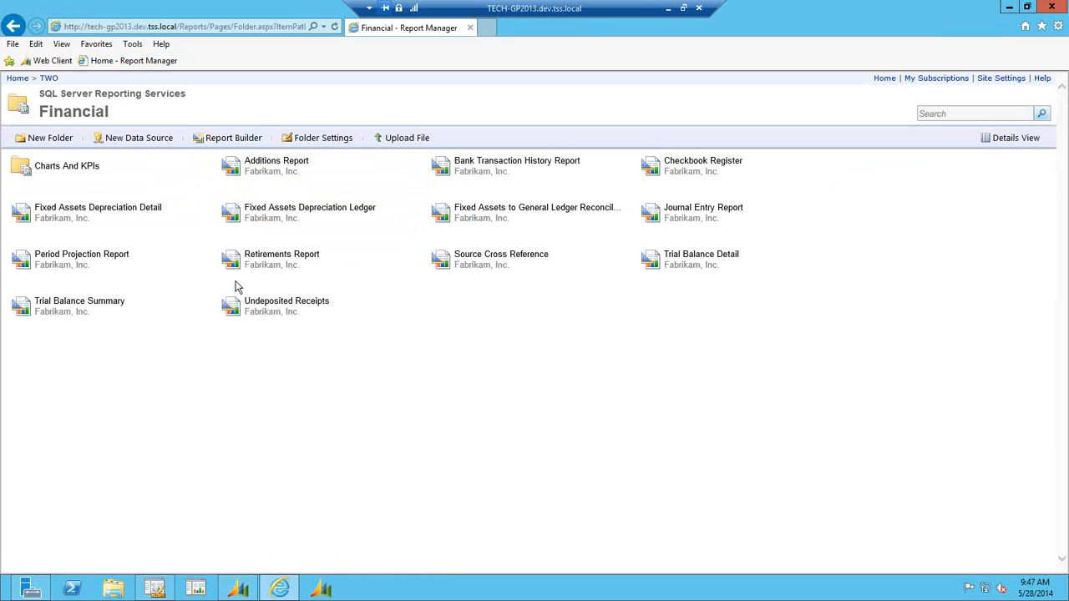
pyautogui.click(90, 303)
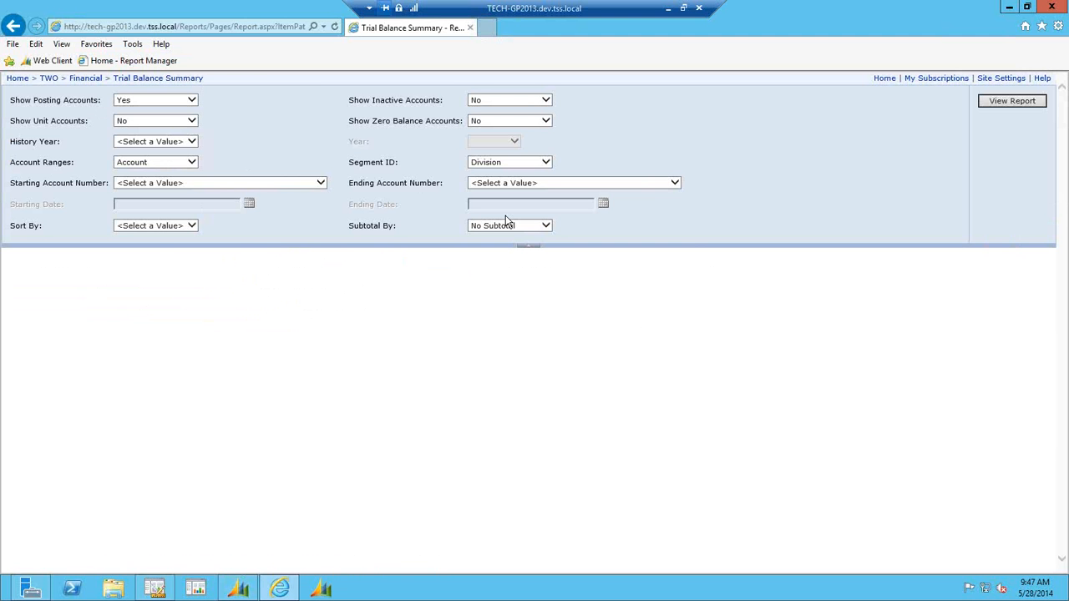
# Set the Trial Balance Summary's History Year option to No and its Year to 2017.
pyautogui.click(193, 146)
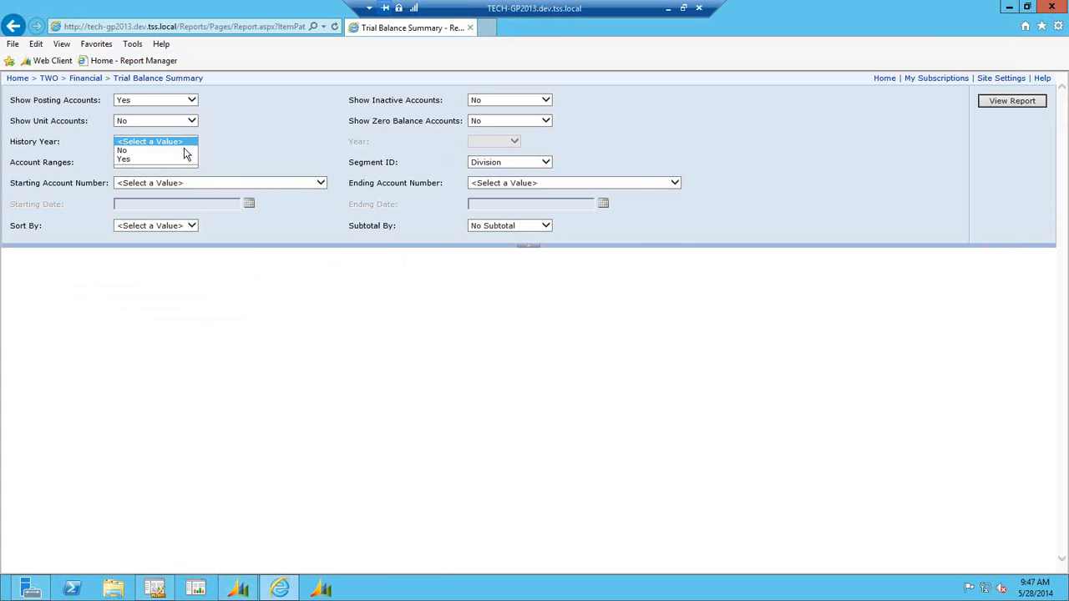
pyautogui.click(183, 150)
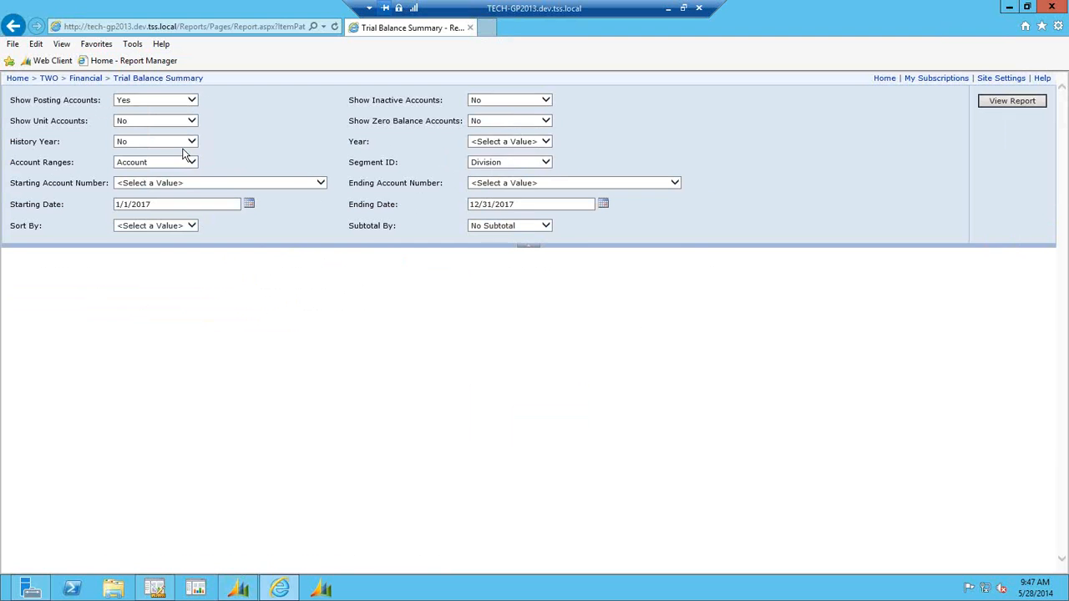
pyautogui.click(546, 142)
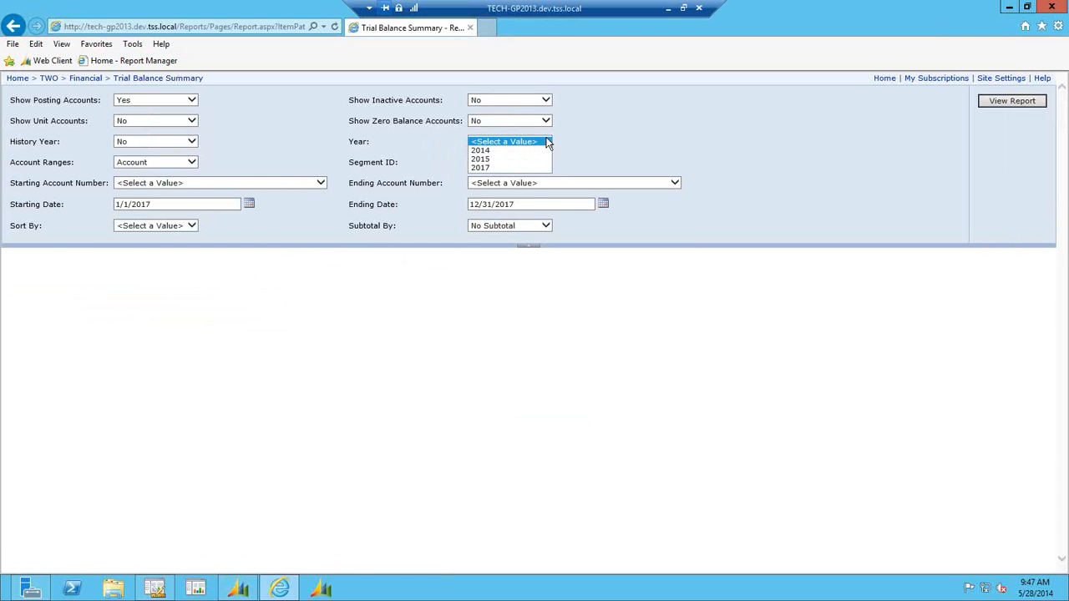
pyautogui.click(510, 167)
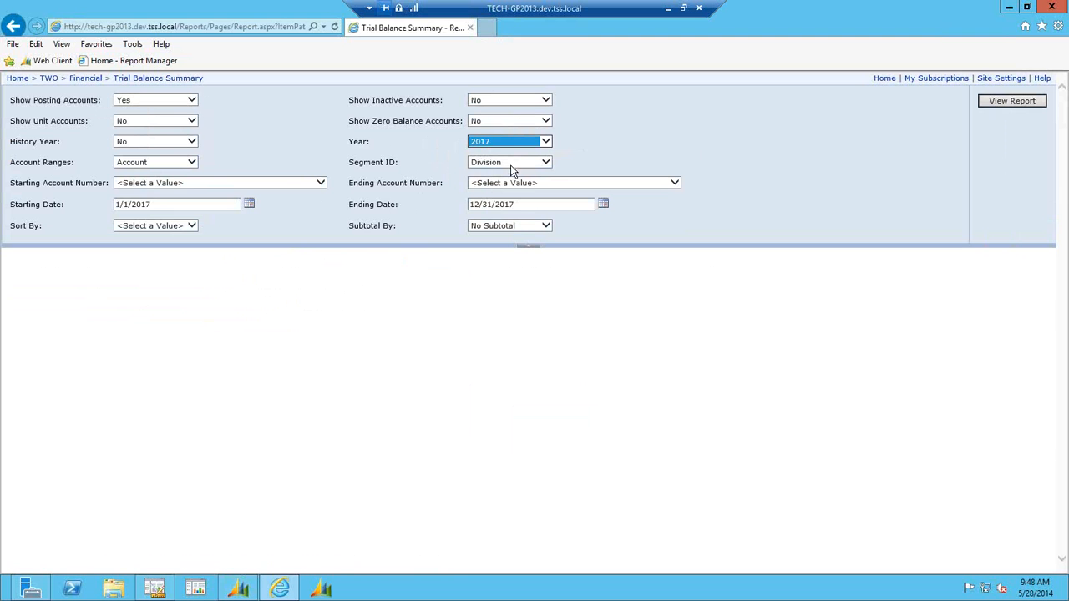
# Set the report's account range from 000-1100-00 to 999-9999-99.
pyautogui.click(321, 183)
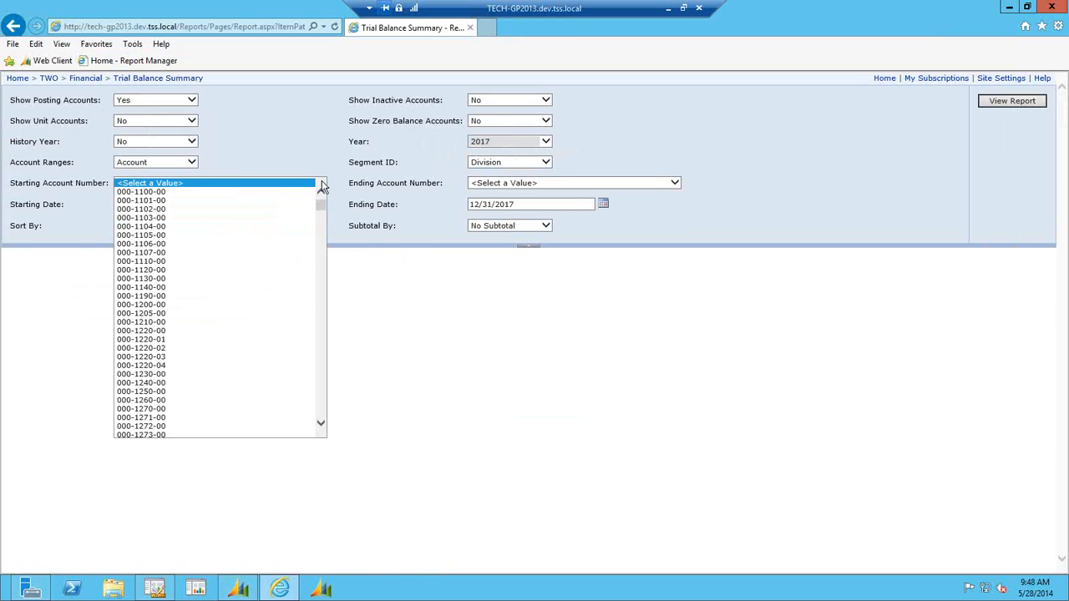
pyautogui.click(304, 191)
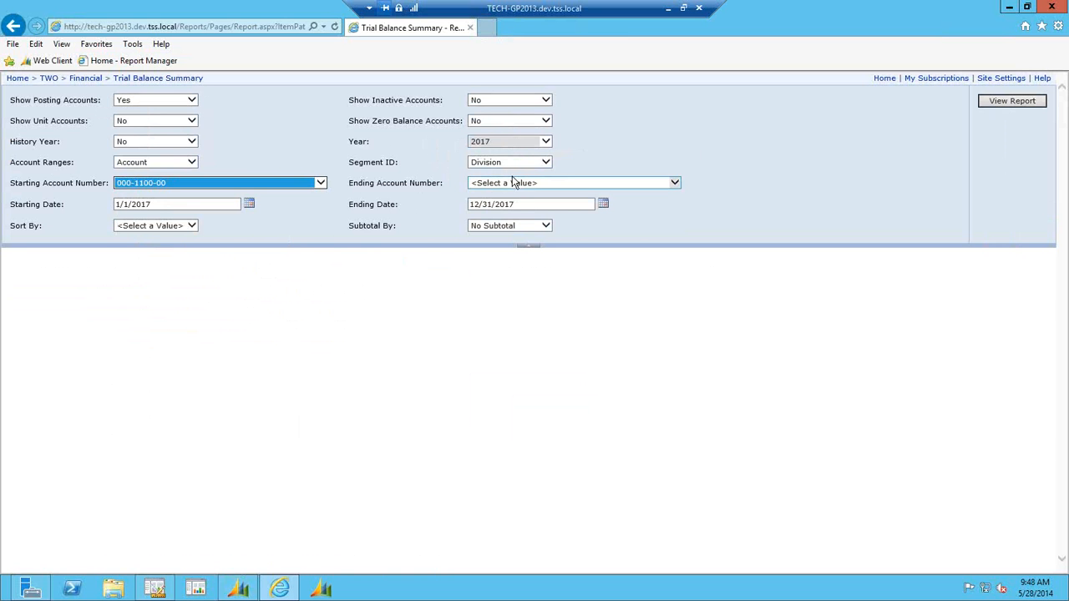
pyautogui.click(675, 184)
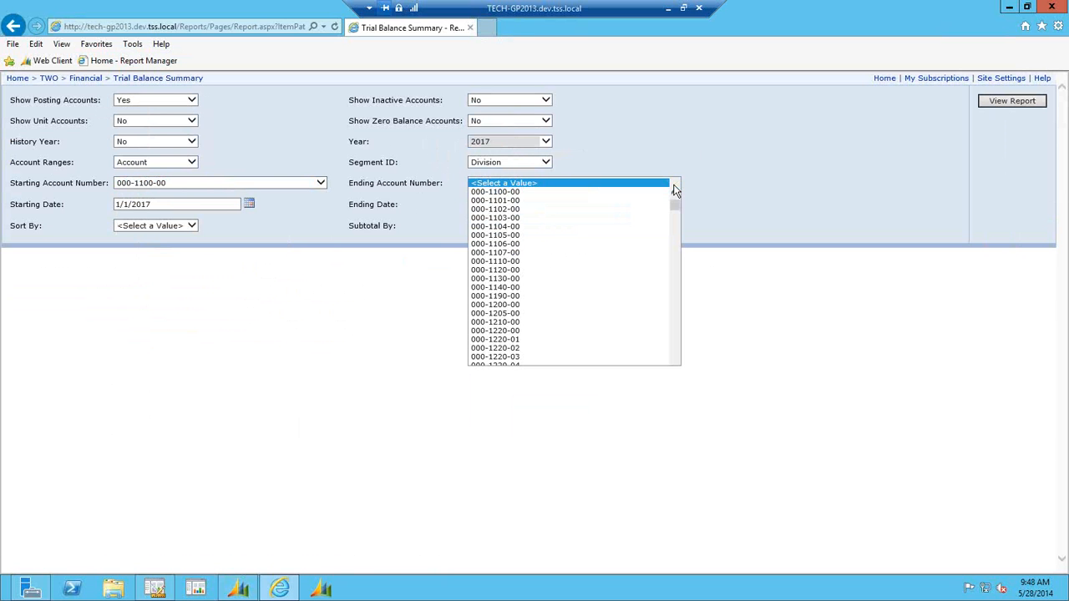
pyautogui.moveTo(674, 210); pyautogui.dragTo(646, 470)
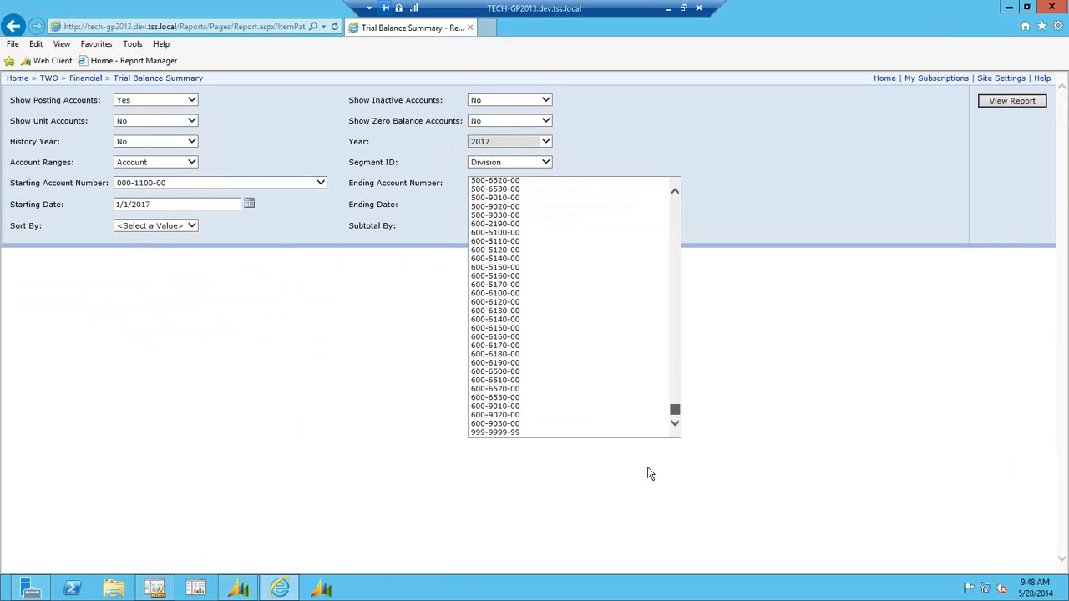
pyautogui.click(521, 433)
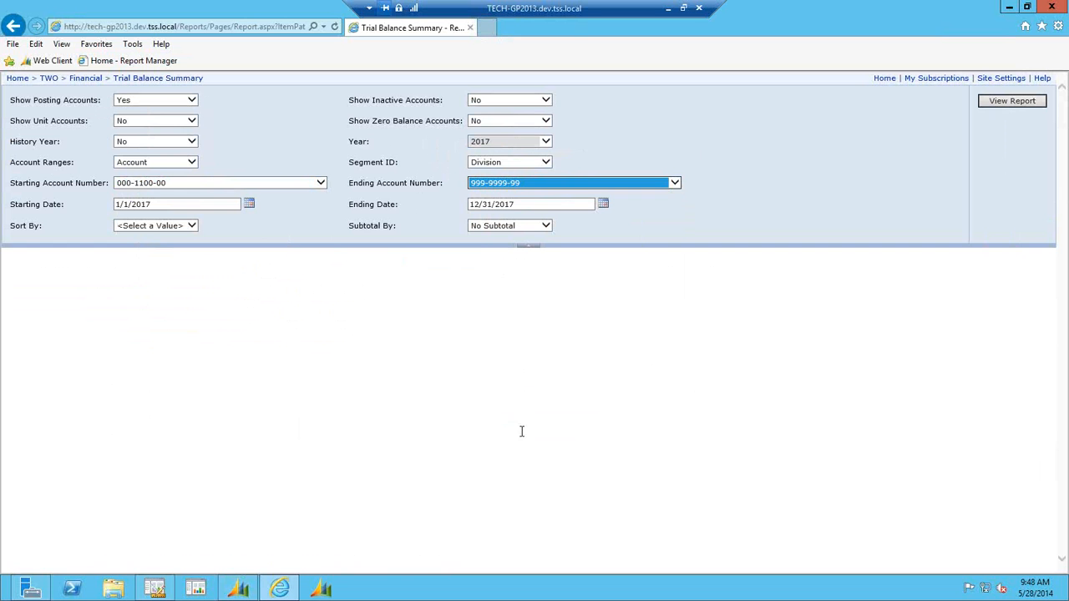
# Sort the report by Account, run it and look through the first page of the trial balance.
pyautogui.click(192, 227)
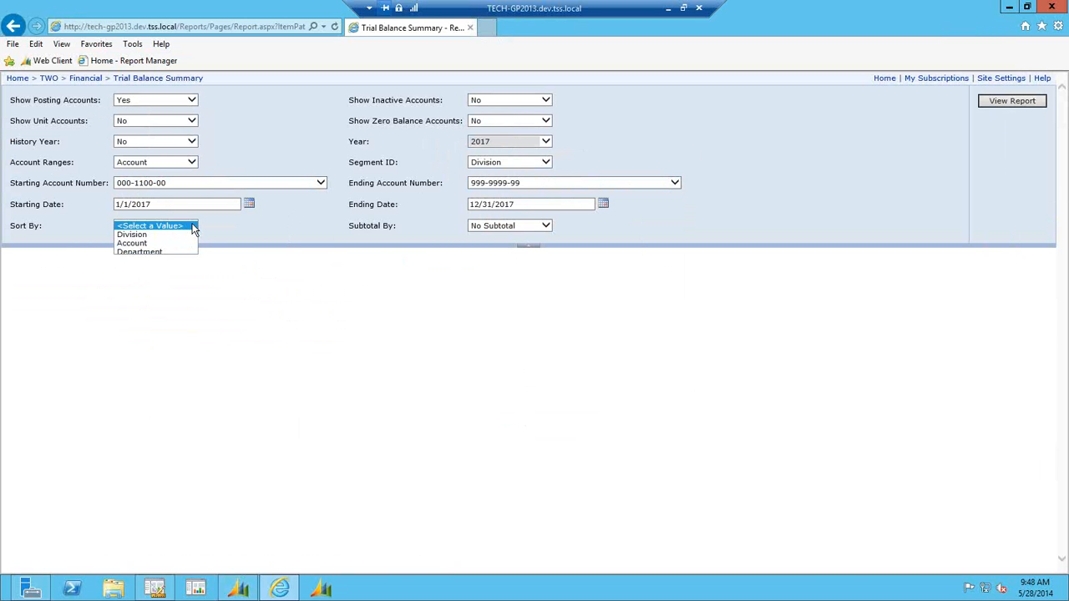
pyautogui.click(150, 251)
pyautogui.click(192, 227)
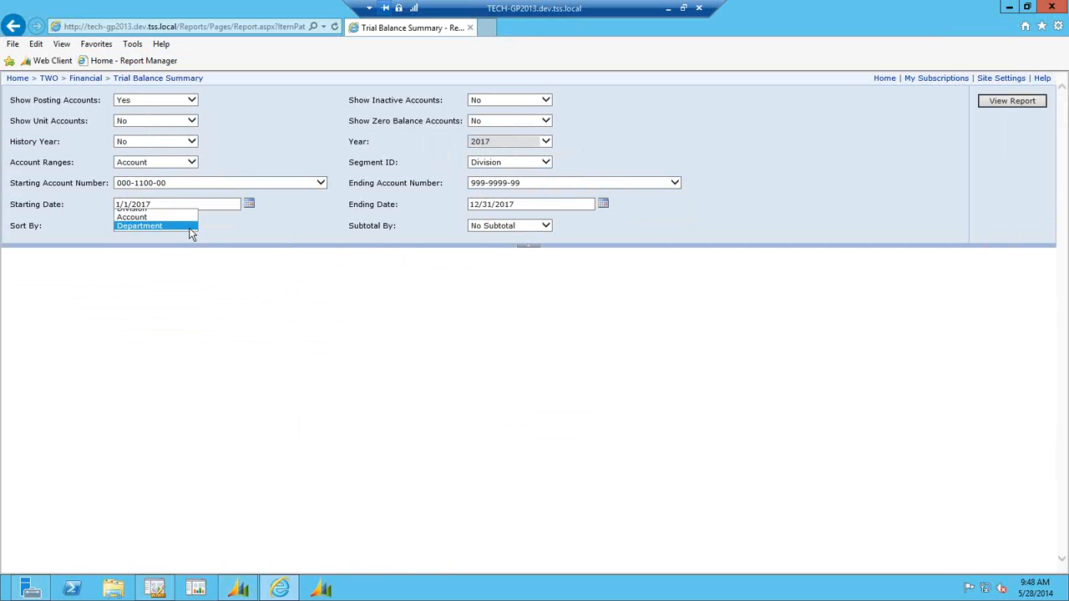
pyautogui.click(154, 217)
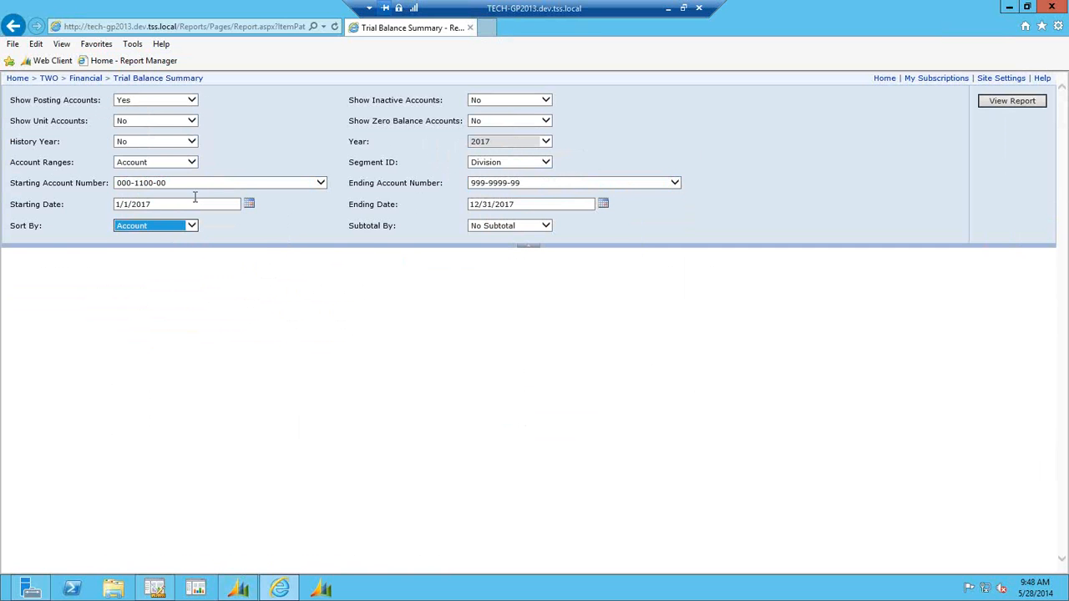
pyautogui.click(1005, 102)
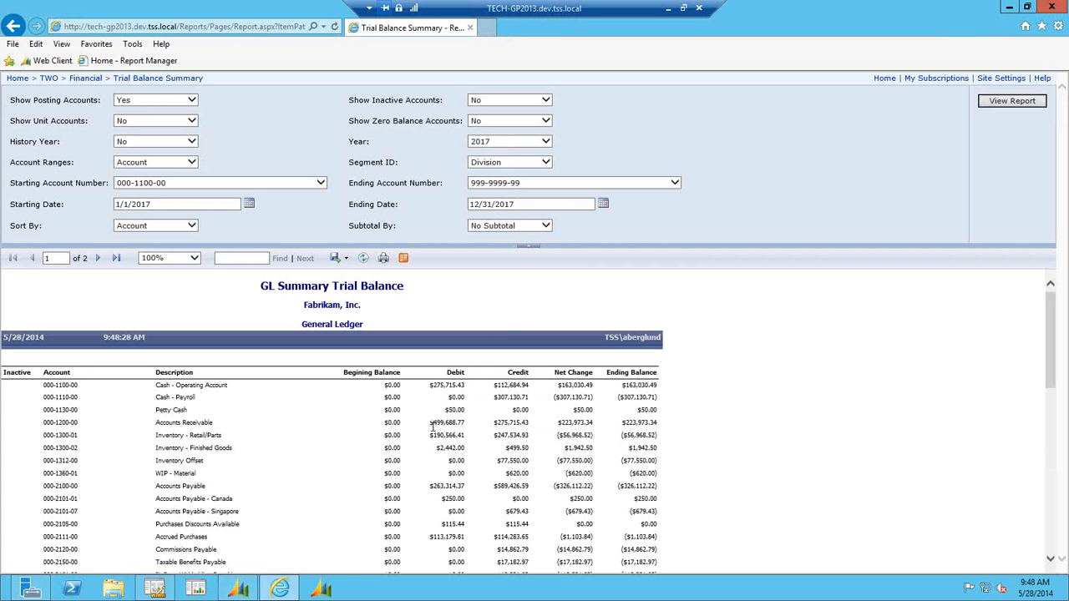
pyautogui.click(1050, 560)
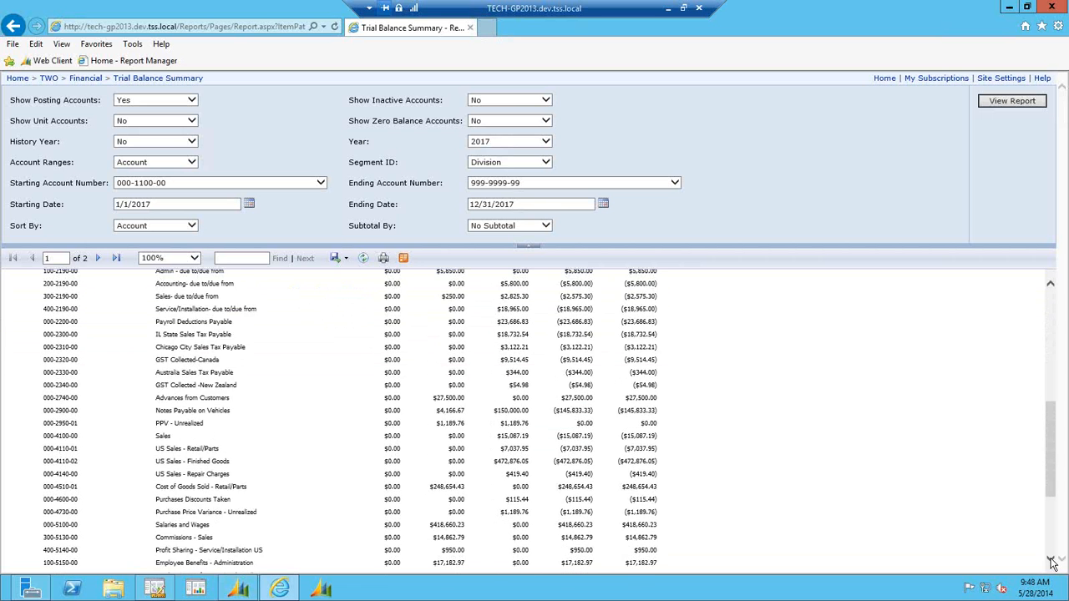
pyautogui.click(1051, 559)
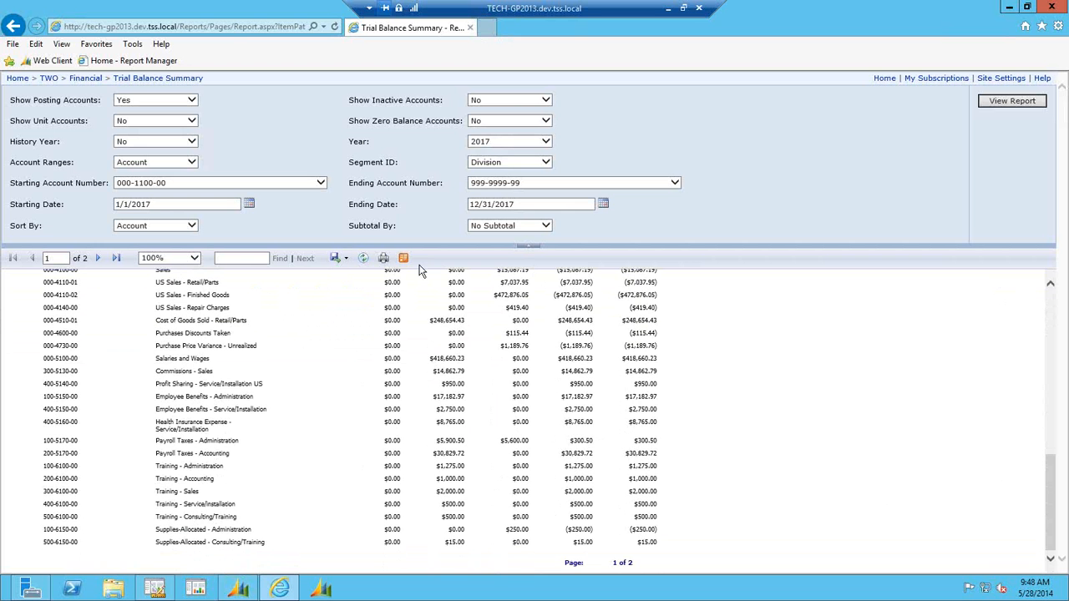
# Export the trial balance to Excel, open the Trial Balance Summary workbook and check the Accounts Payable debit cell.
pyautogui.click(347, 259)
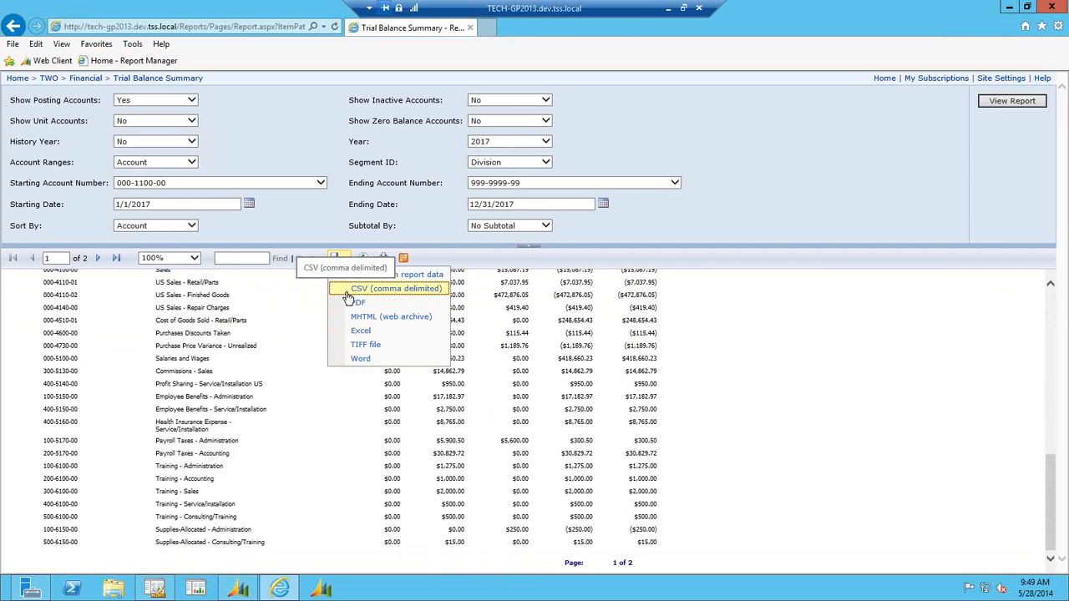
pyautogui.click(364, 332)
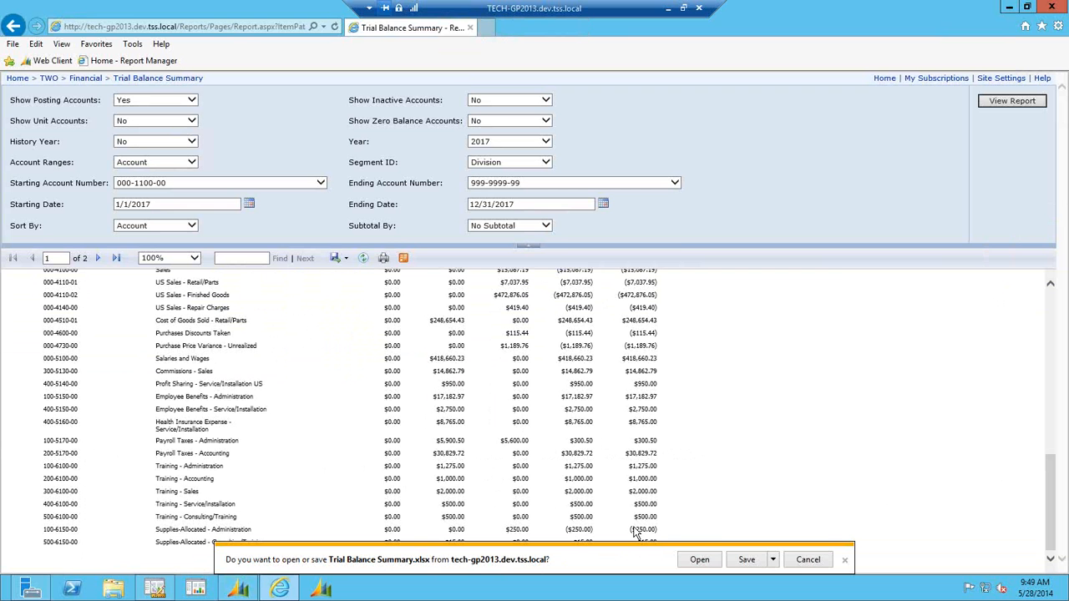
pyautogui.click(698, 560)
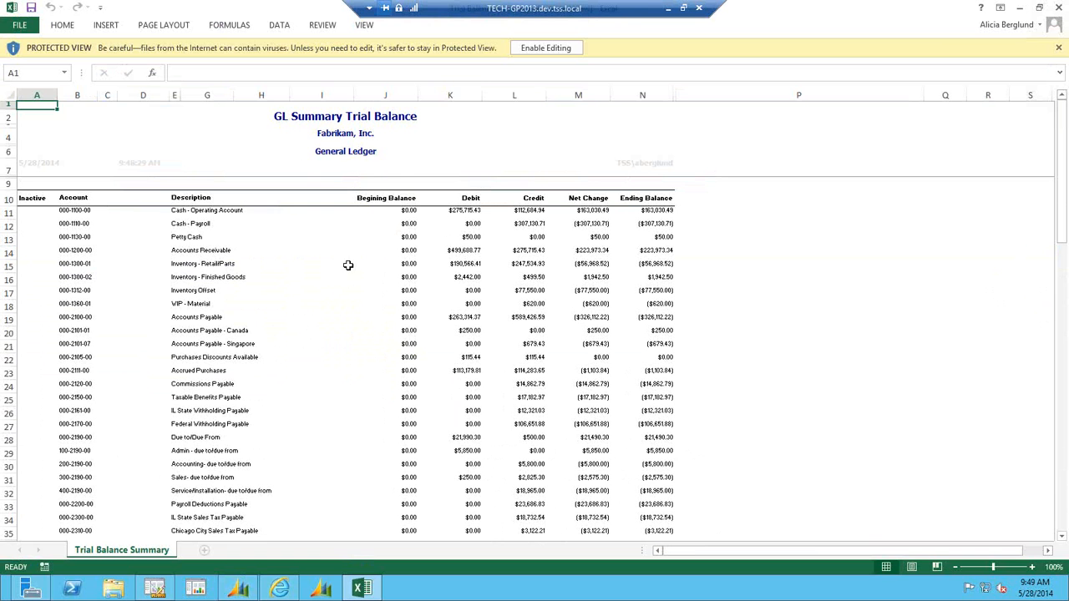
pyautogui.click(467, 317)
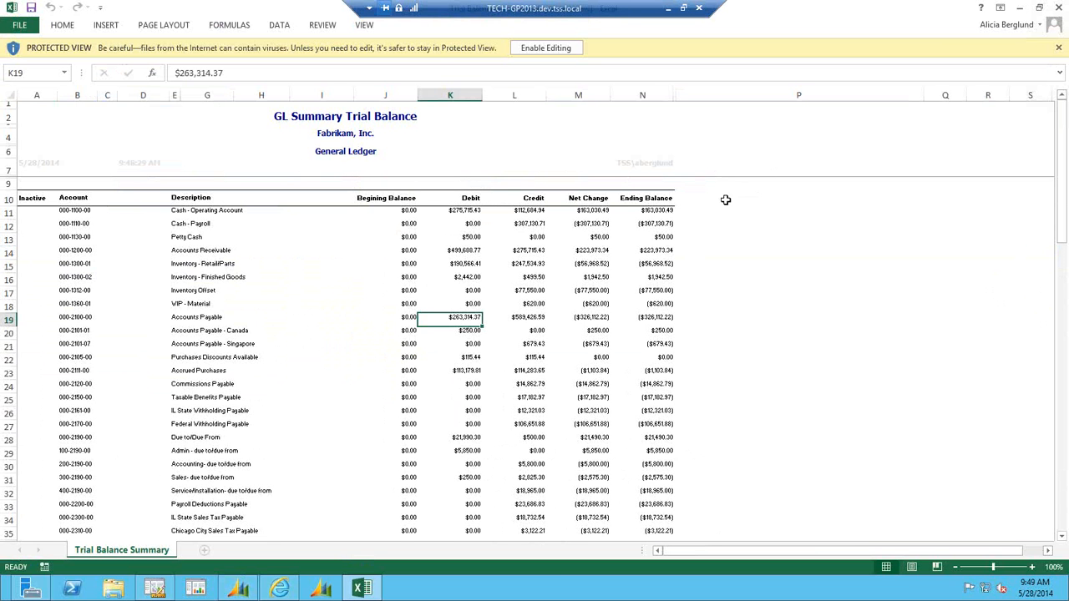
# Switch to Report Manager in Internet Explorer and open the Employee Pay History report from the TWO company's Payroll folder.
pyautogui.click(281, 591)
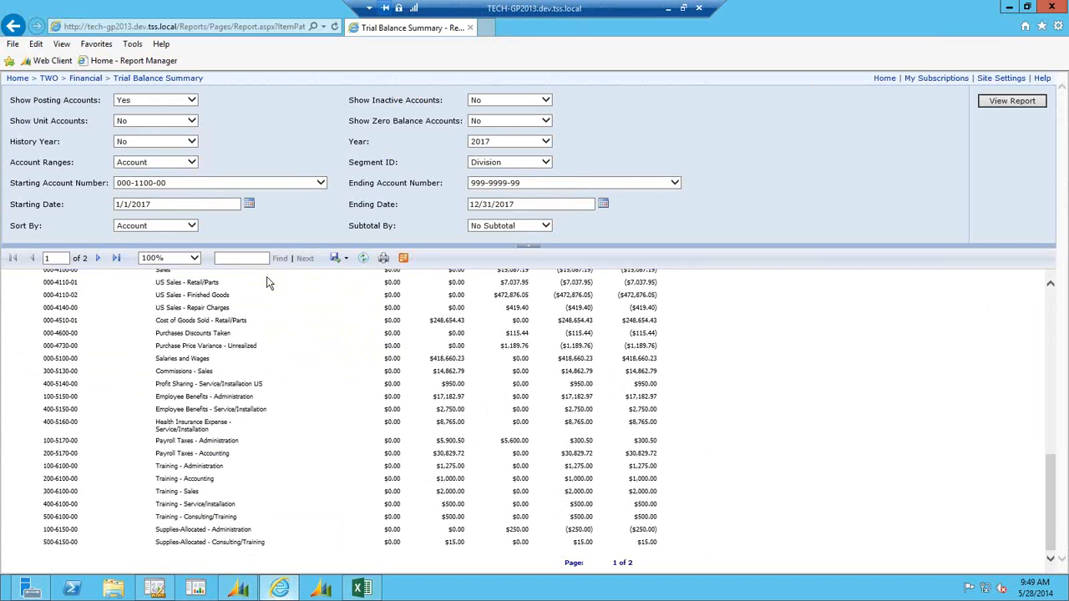
pyautogui.click(117, 62)
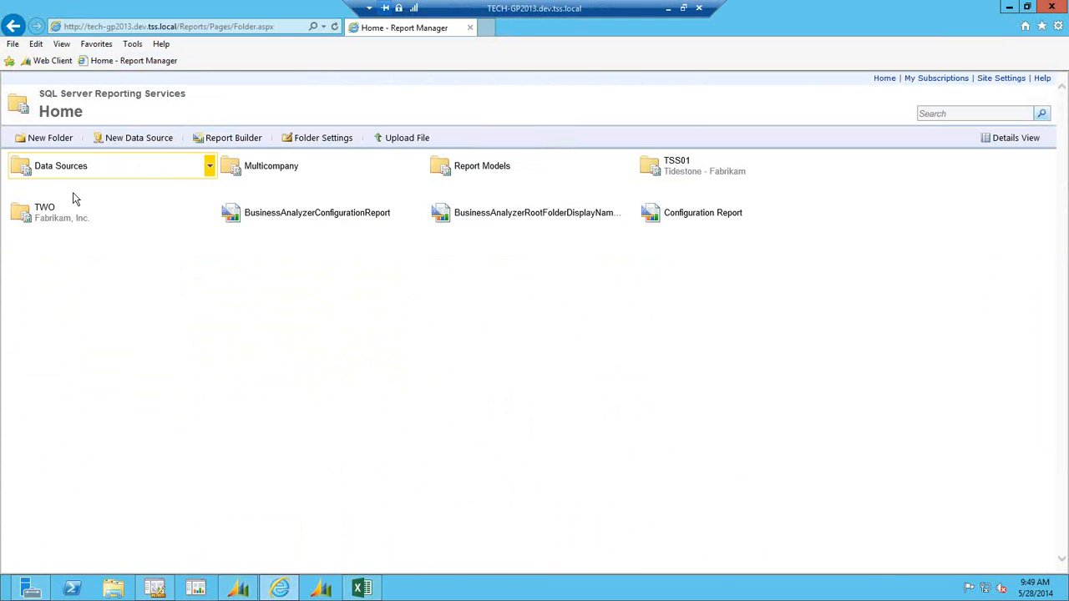
pyautogui.click(46, 214)
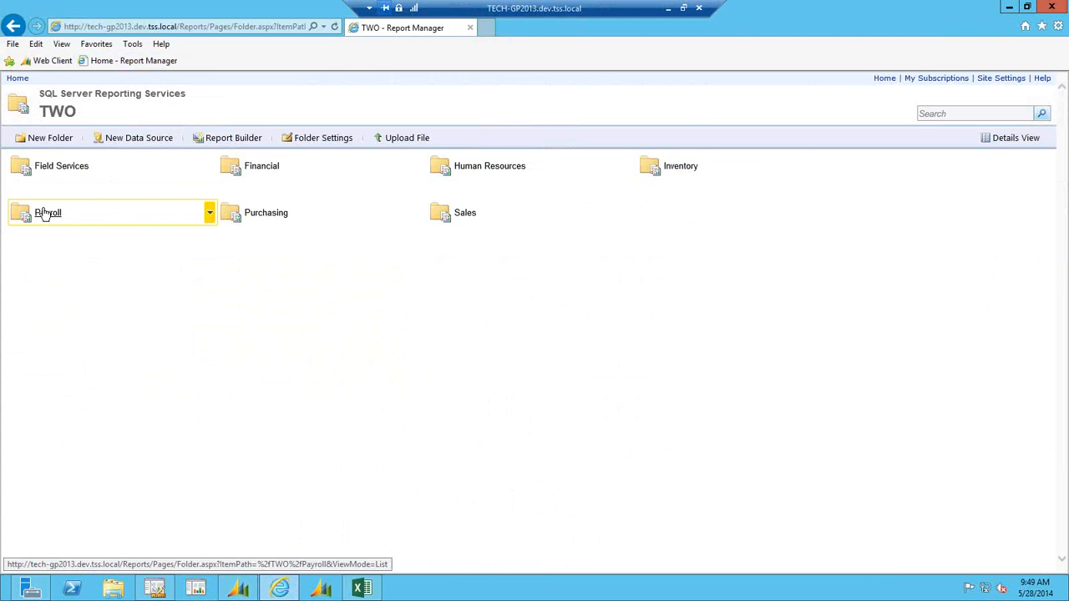
pyautogui.click(46, 215)
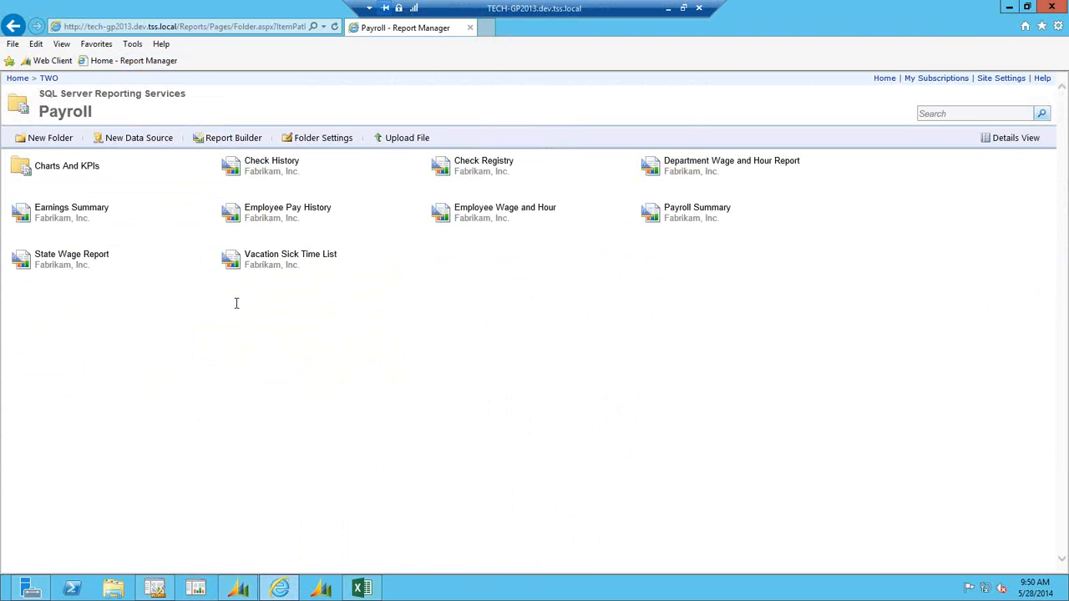
pyautogui.click(288, 210)
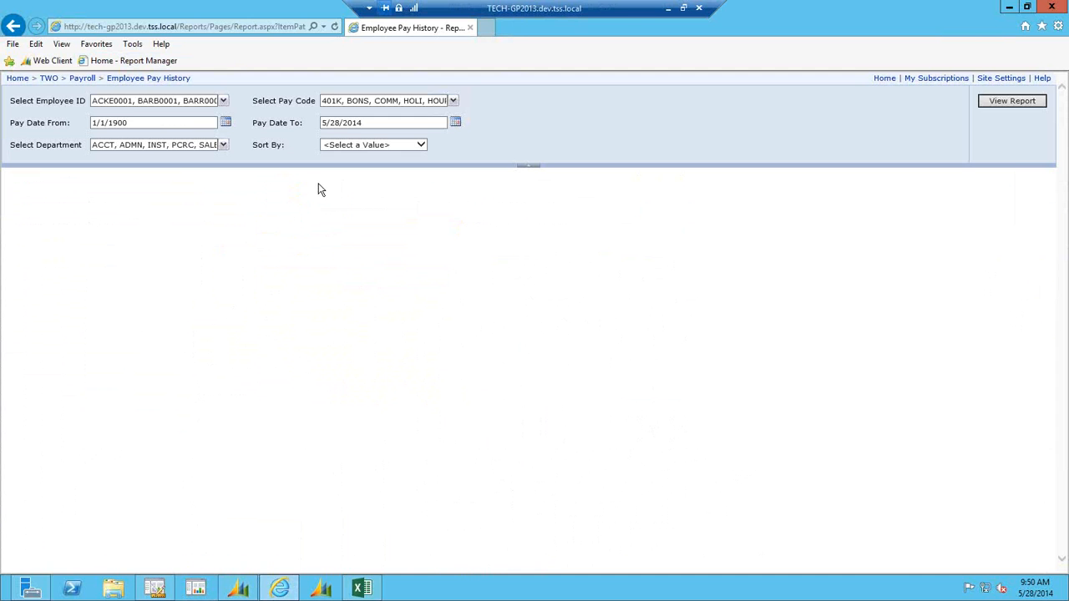
# Sort the Employee Pay History report by Employee ID/Pay Code and run it.
pyautogui.click(988, 107)
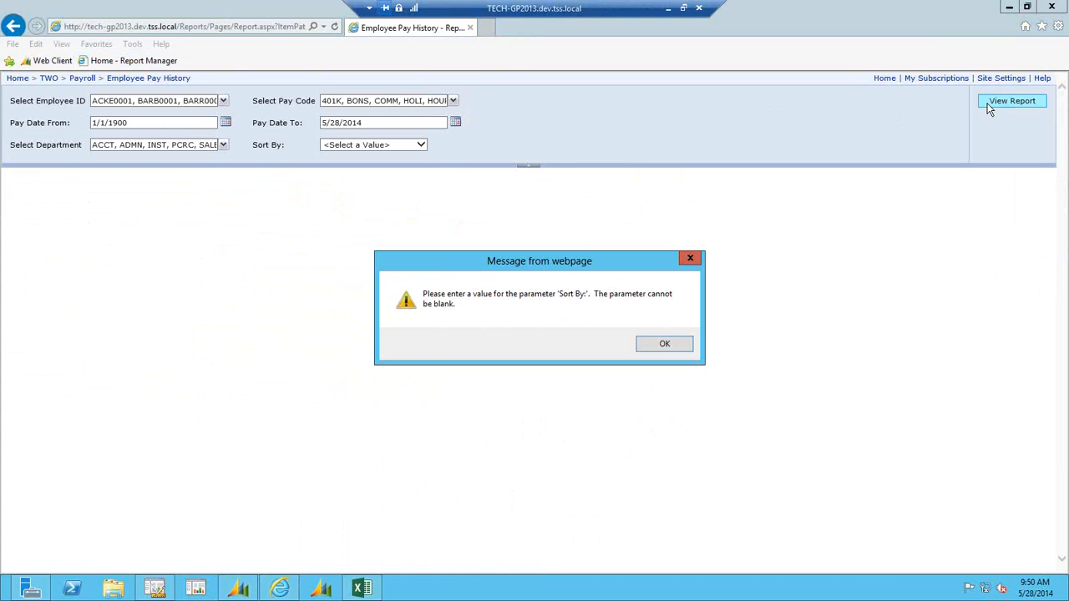
pyautogui.click(660, 343)
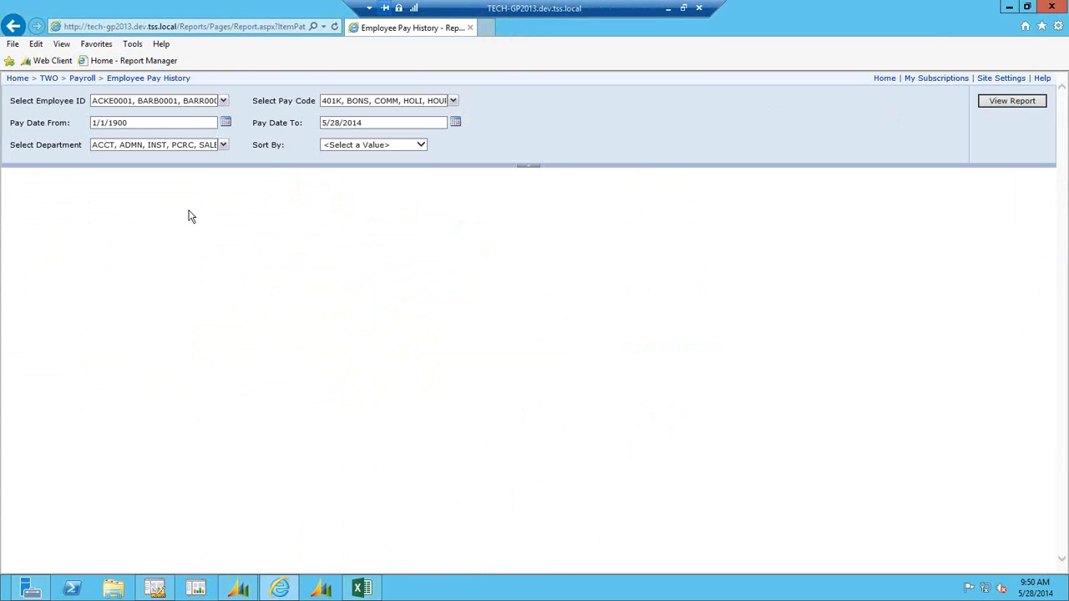
pyautogui.click(422, 145)
pyautogui.click(370, 153)
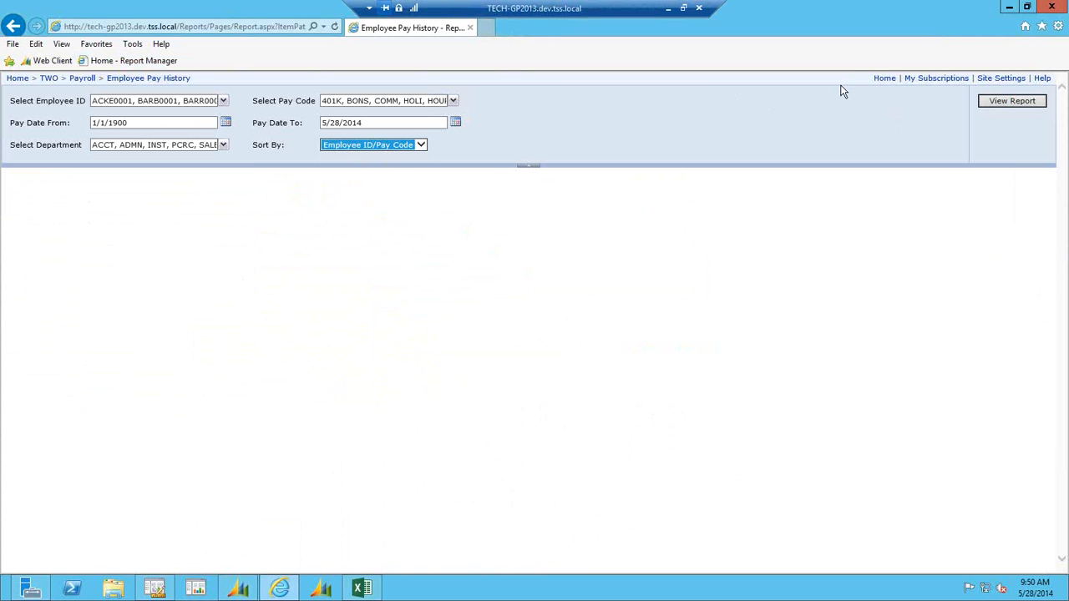
pyautogui.click(1006, 104)
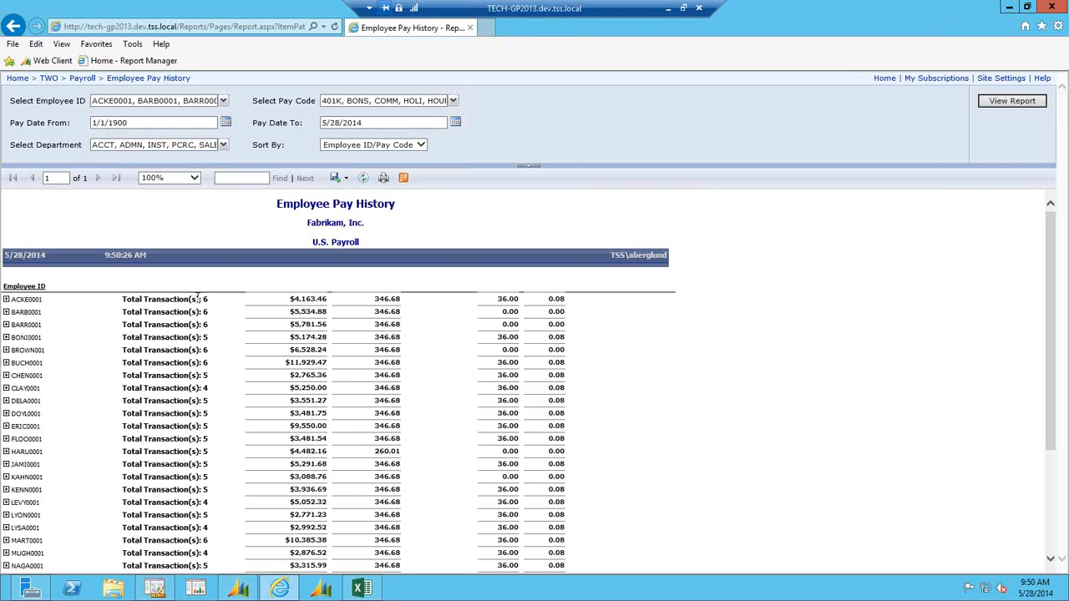
# Expand the first employee's pay transactions to review the detail, collapse them and return to the TWO folder.
pyautogui.click(6, 301)
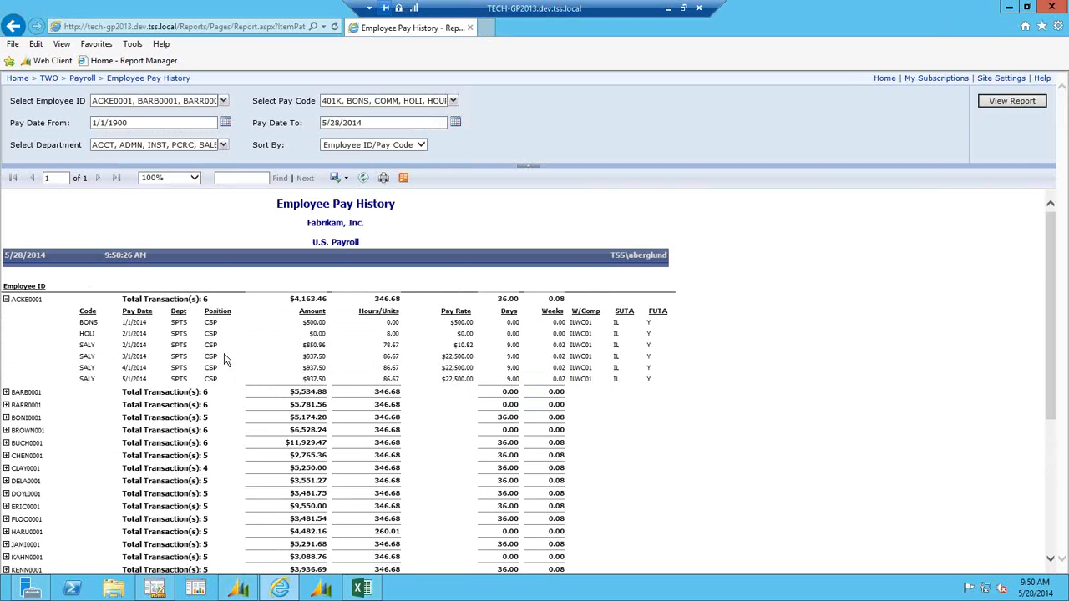
pyautogui.click(7, 299)
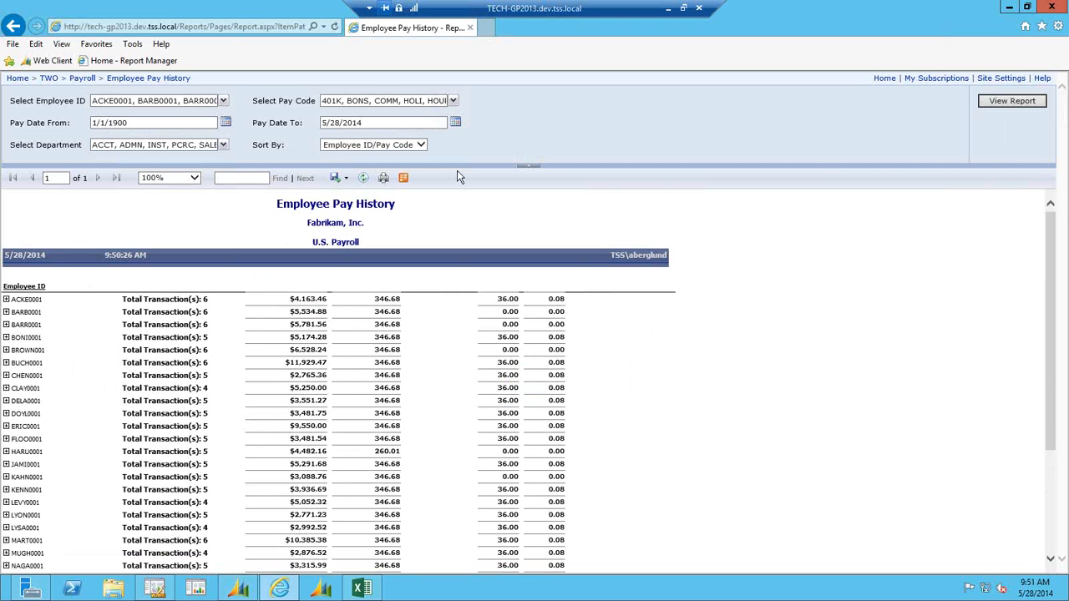
pyautogui.click(48, 79)
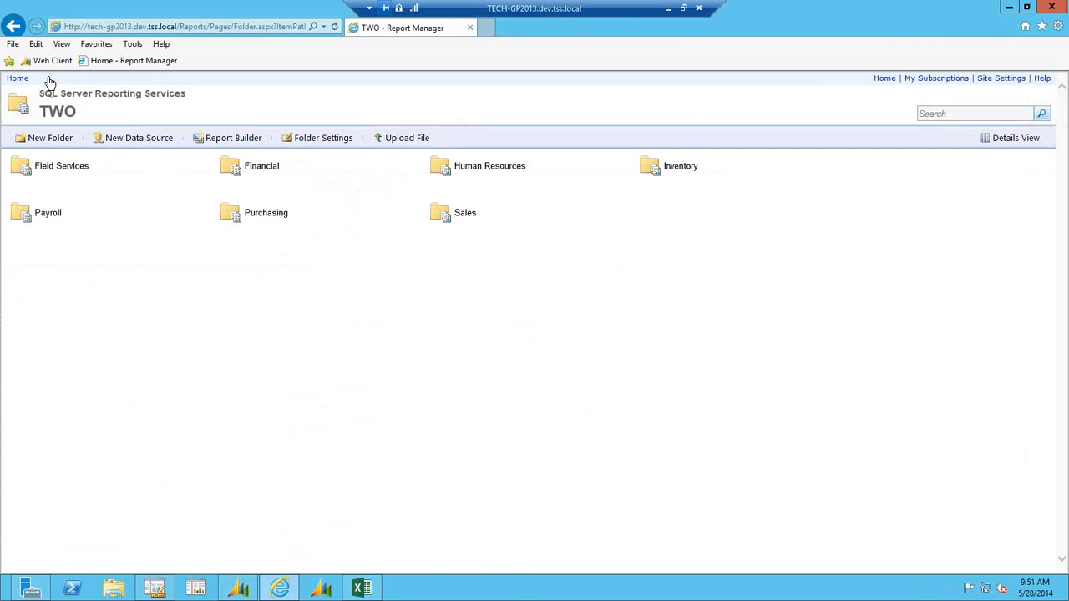
# Switch to Dynamics GP and view the Customer YTD Sales By Territory report from the Sales Reporting Services Reports list.
pyautogui.click(240, 586)
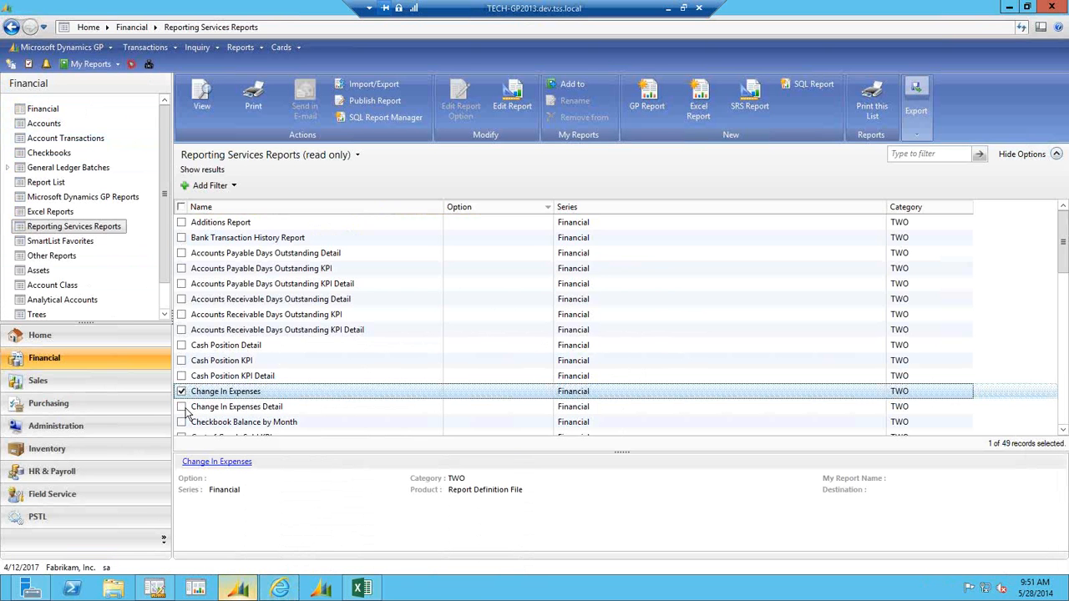
pyautogui.click(57, 384)
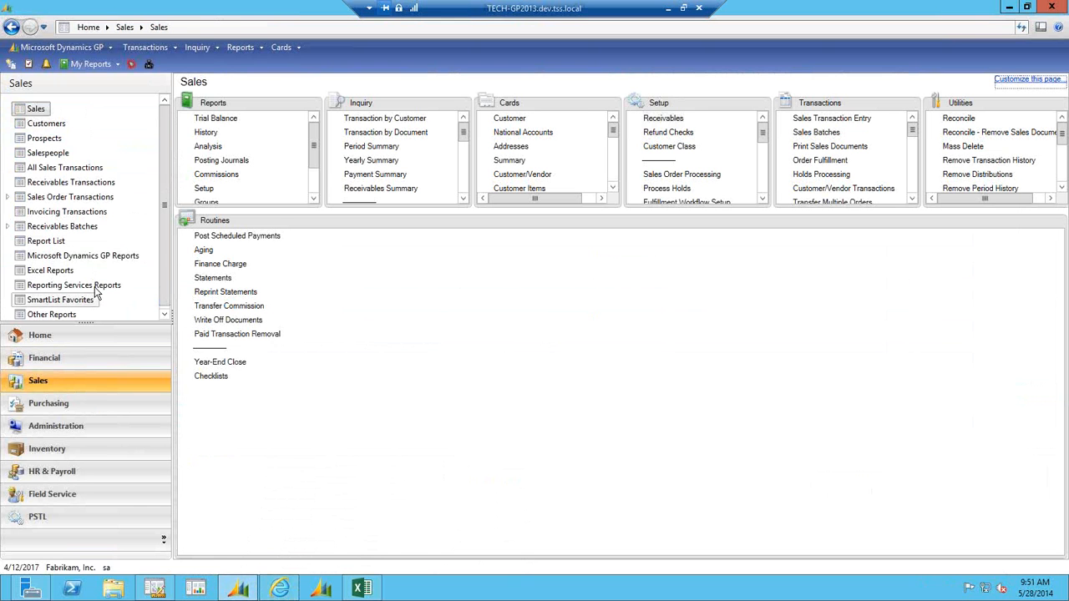
pyautogui.click(96, 287)
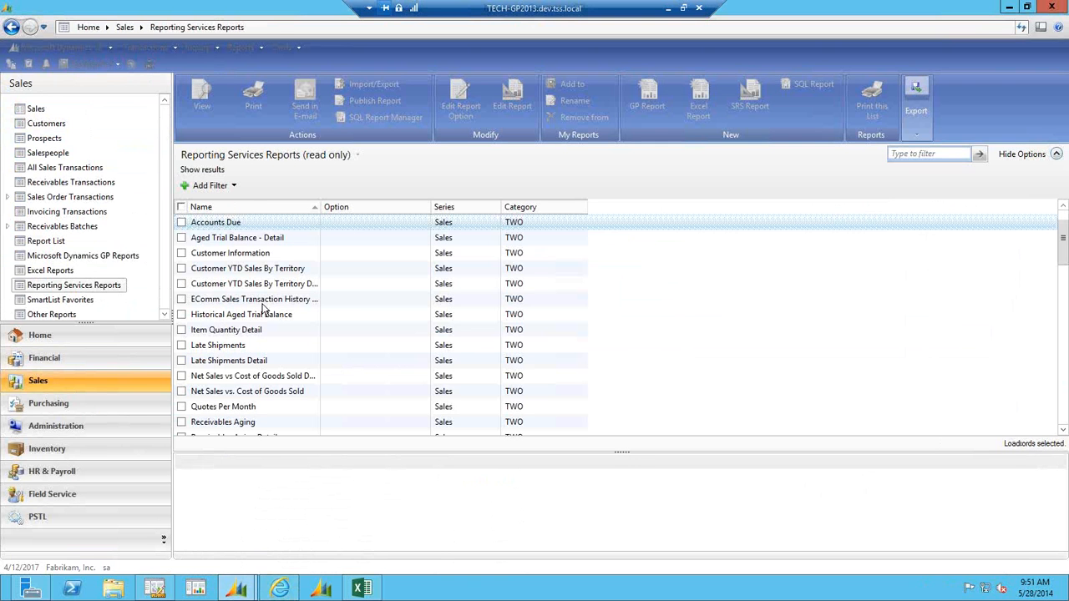
pyautogui.click(182, 268)
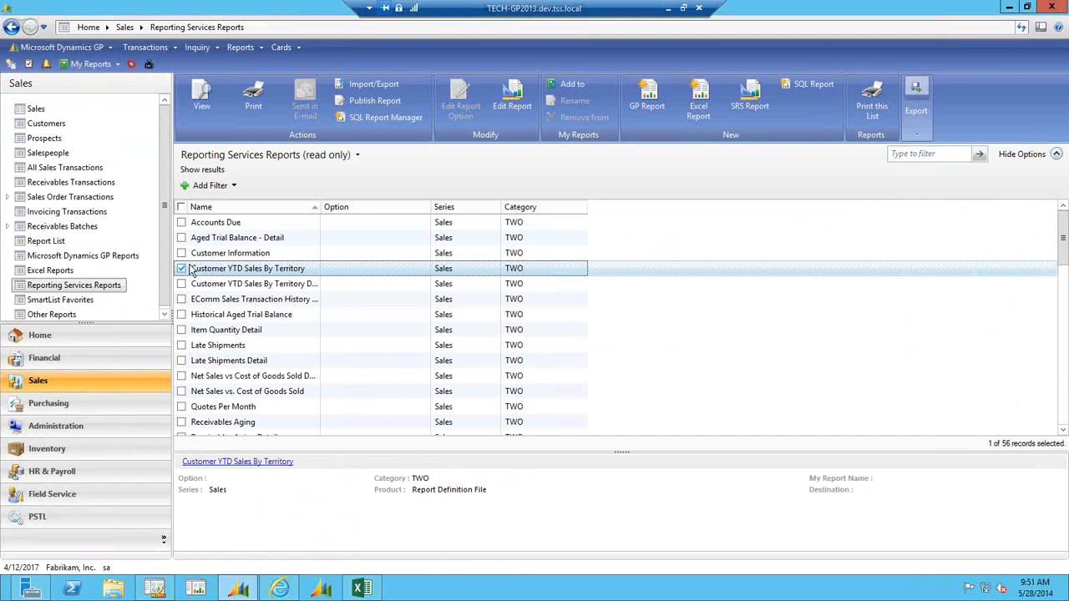
pyautogui.click(206, 101)
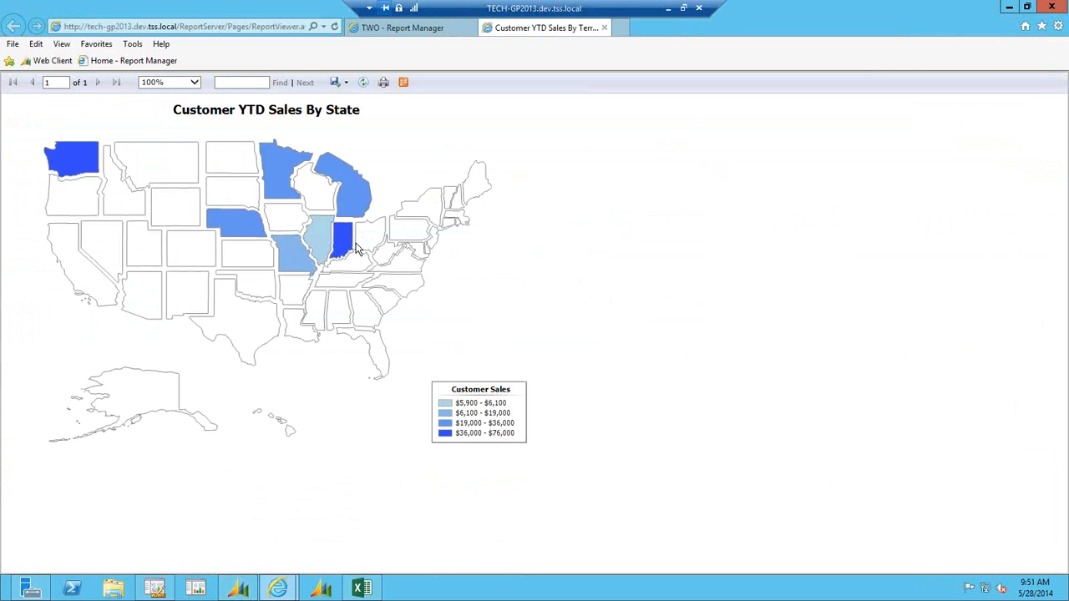
# Drill down into Indiana on the sales map to view its customer detail, and minimize the remote session.
pyautogui.moveTo(295, 261)
pyautogui.moveTo(340, 249)
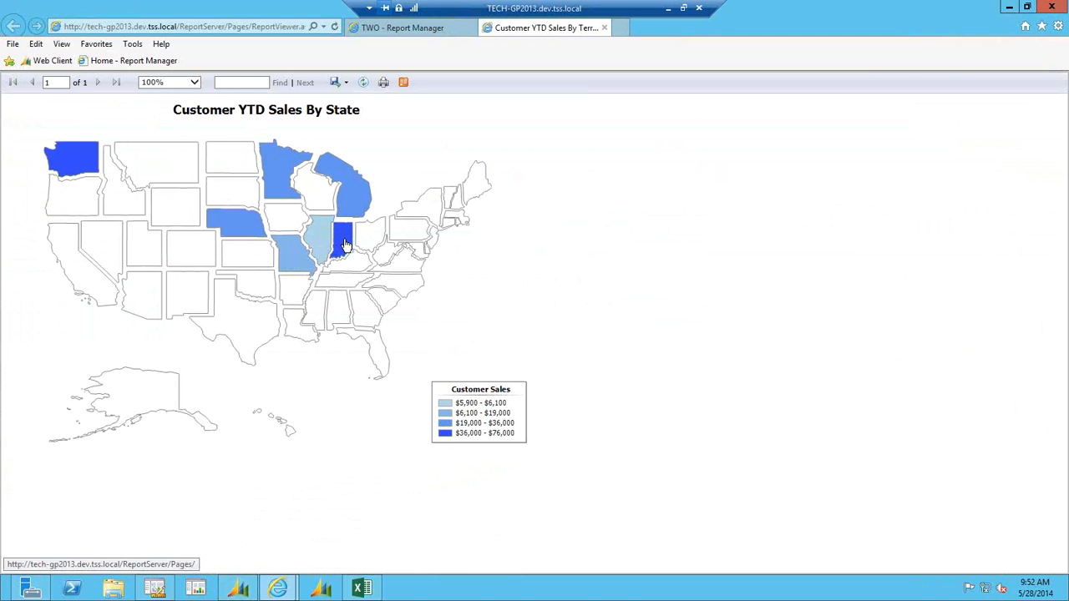
pyautogui.click(343, 241)
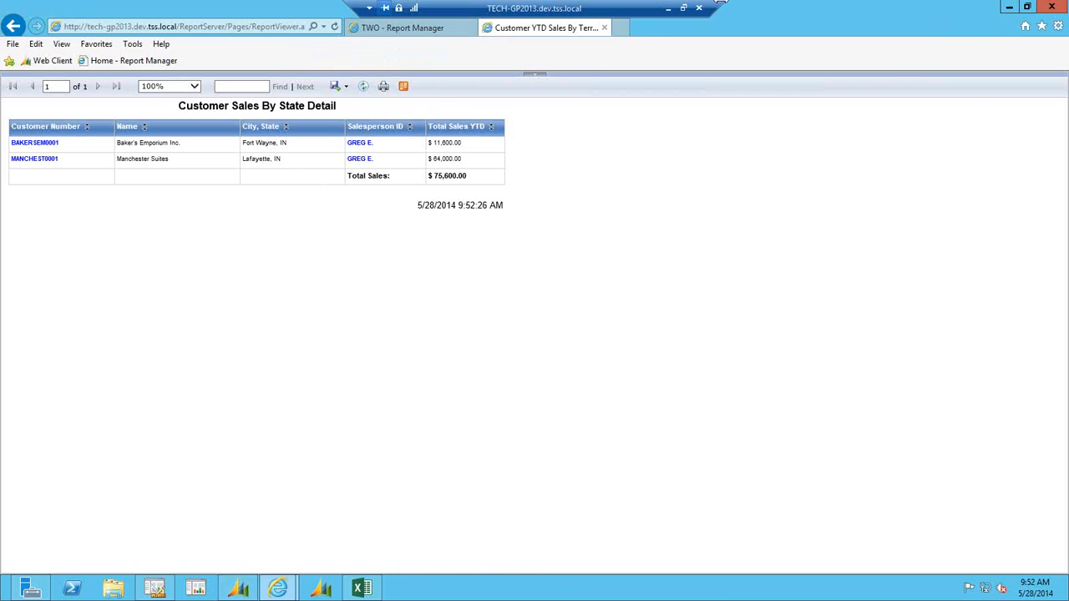
pyautogui.click(668, 8)
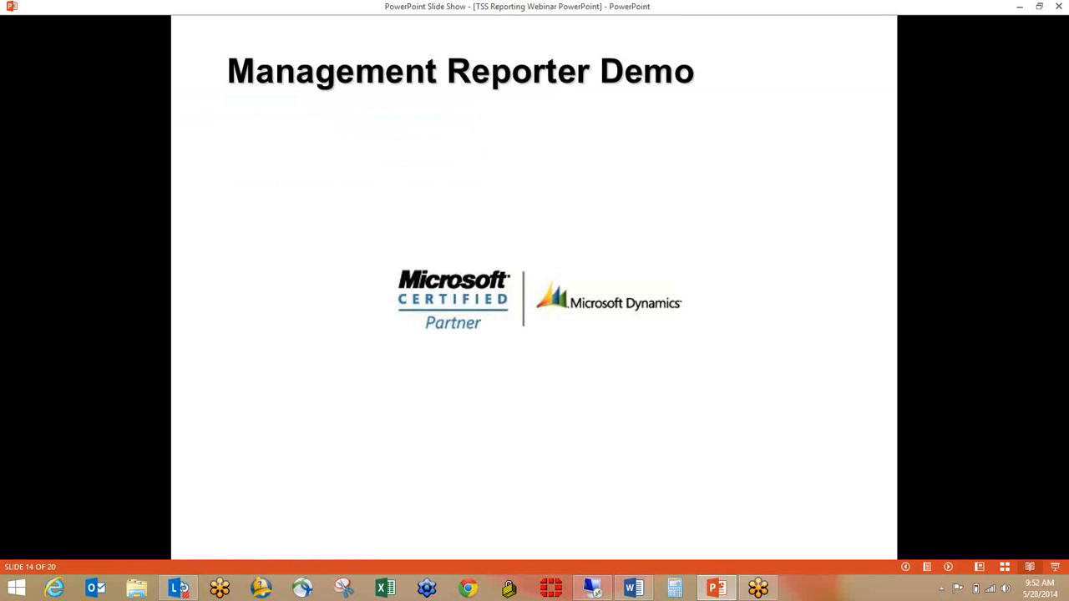
pyautogui.click(557, 332)
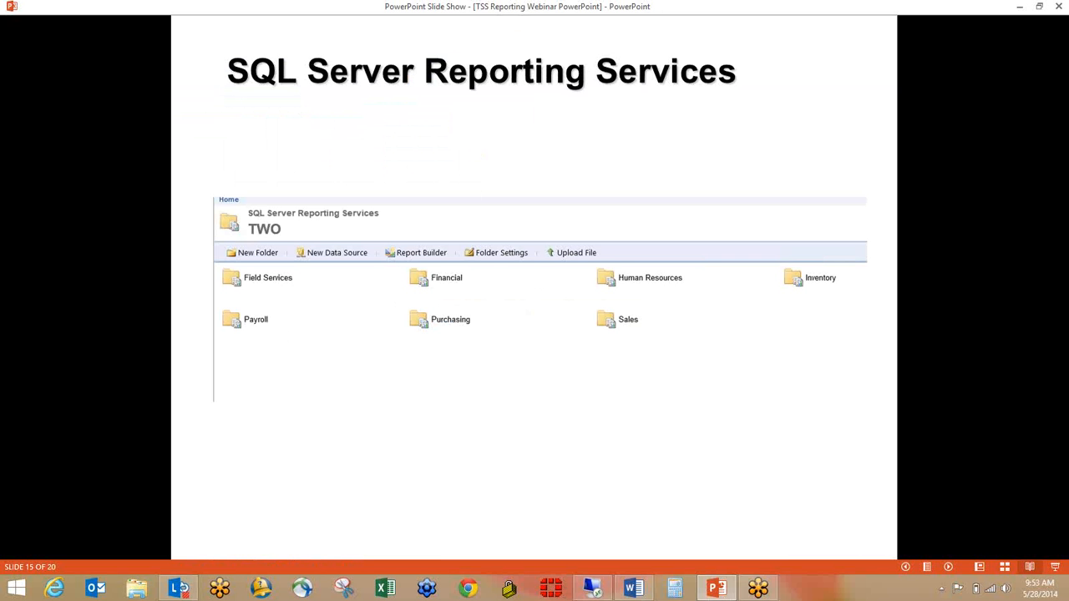
pyautogui.press('Right')
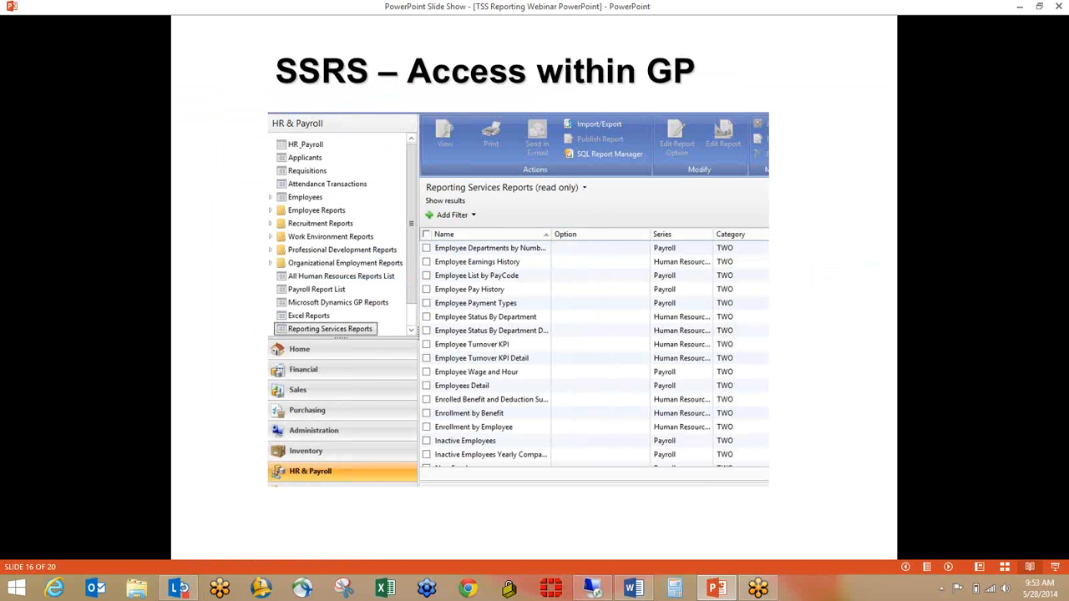
pyautogui.press('Right')
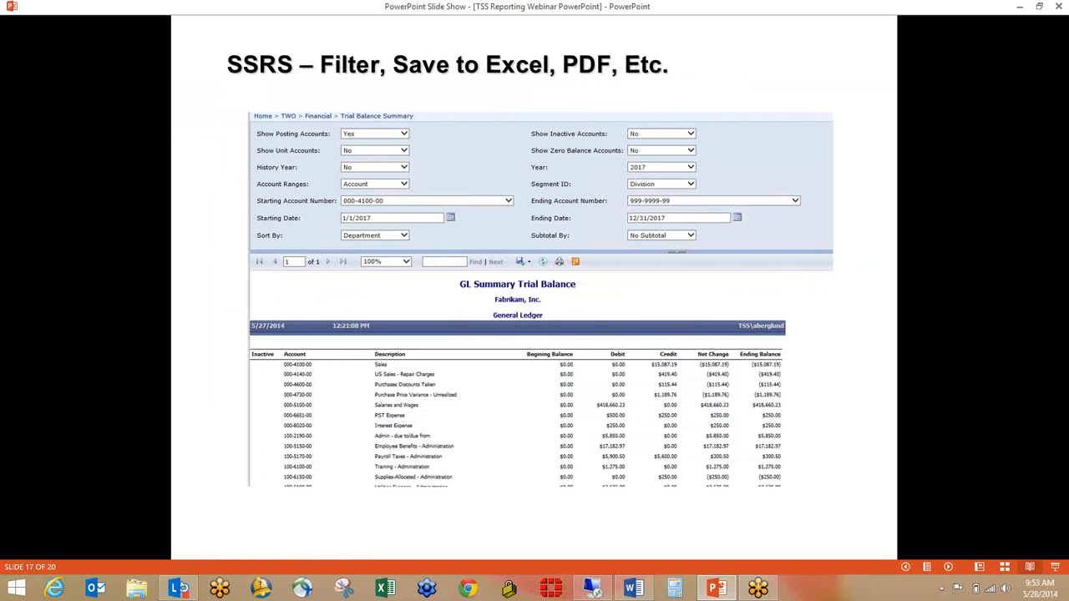
pyautogui.press('Right')
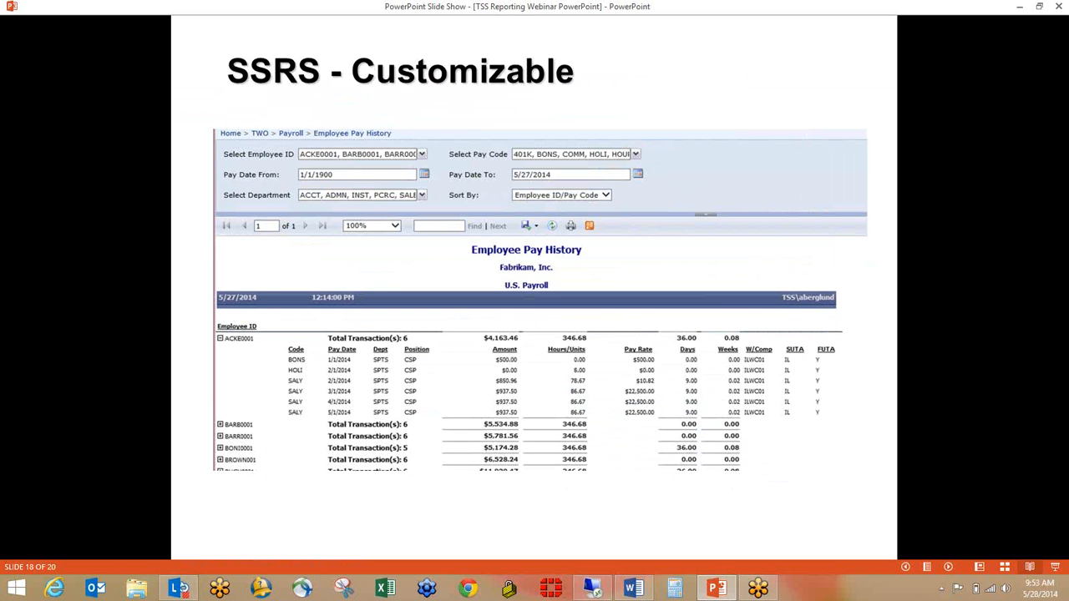